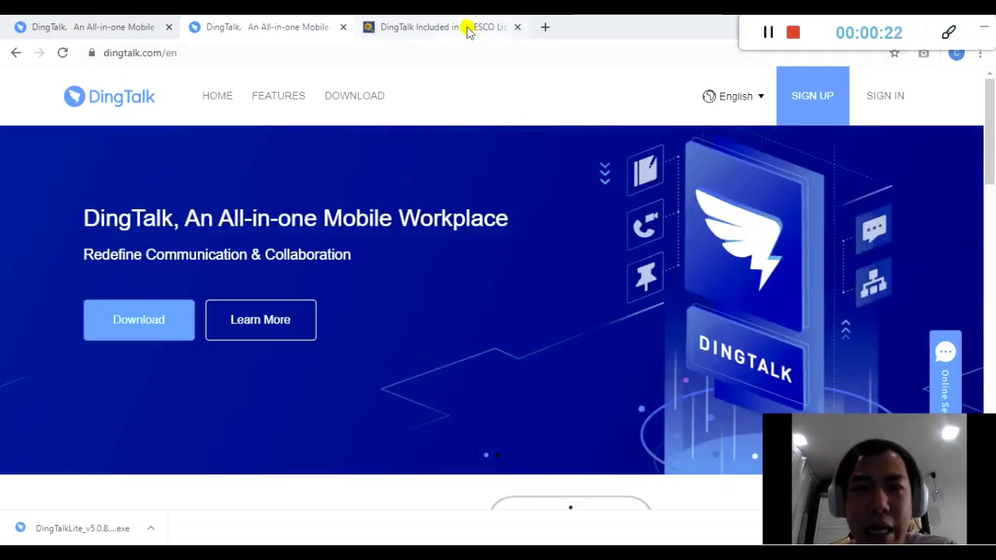
Read the Alizila UNESCO article, highlighting its headline and the line calling DingTalk a digital-learning solution
left_click(465, 28)
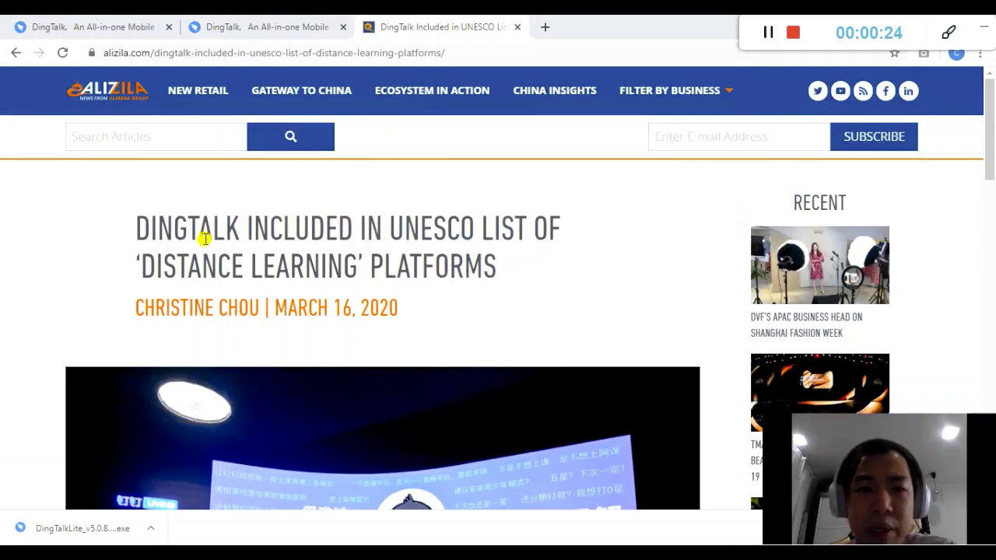
left_click_drag(148, 222, 447, 229)
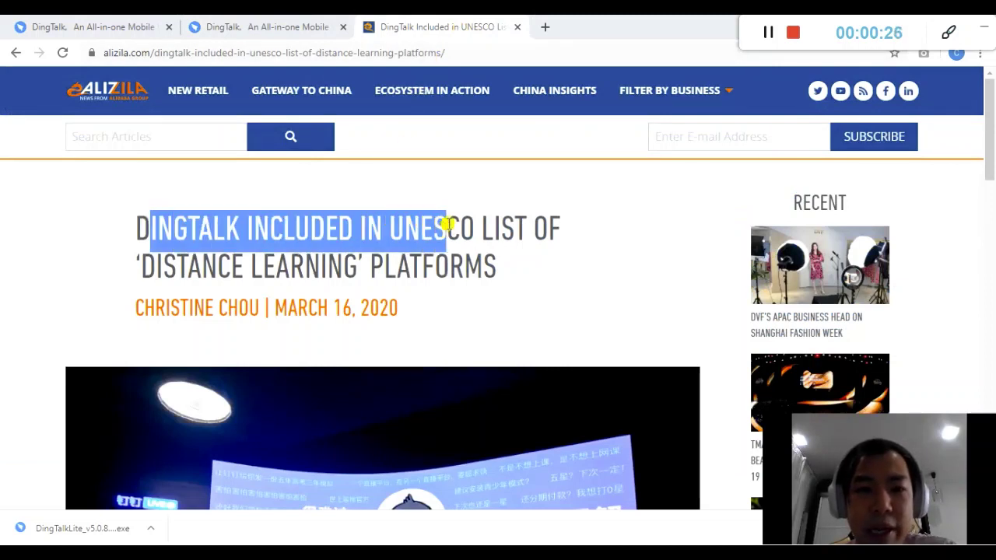
left_click(484, 234)
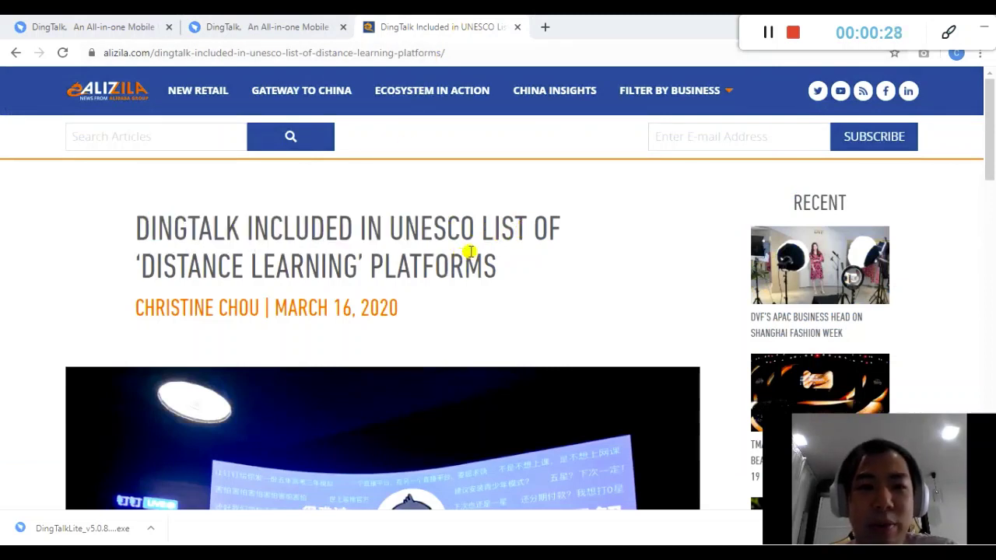
scroll(511, 223, "down", 6)
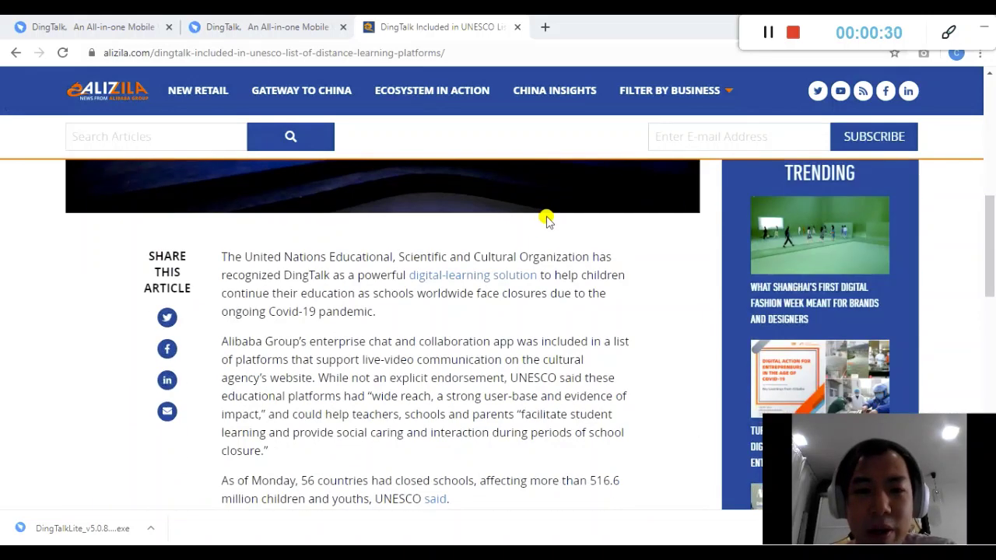
left_click_drag(376, 312, 305, 280)
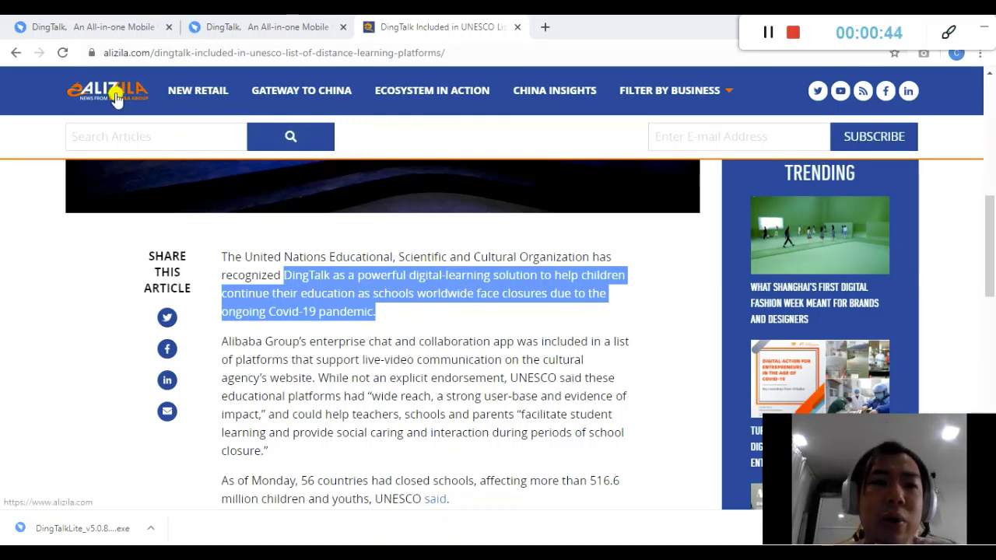
scroll(395, 255, "up", 5)
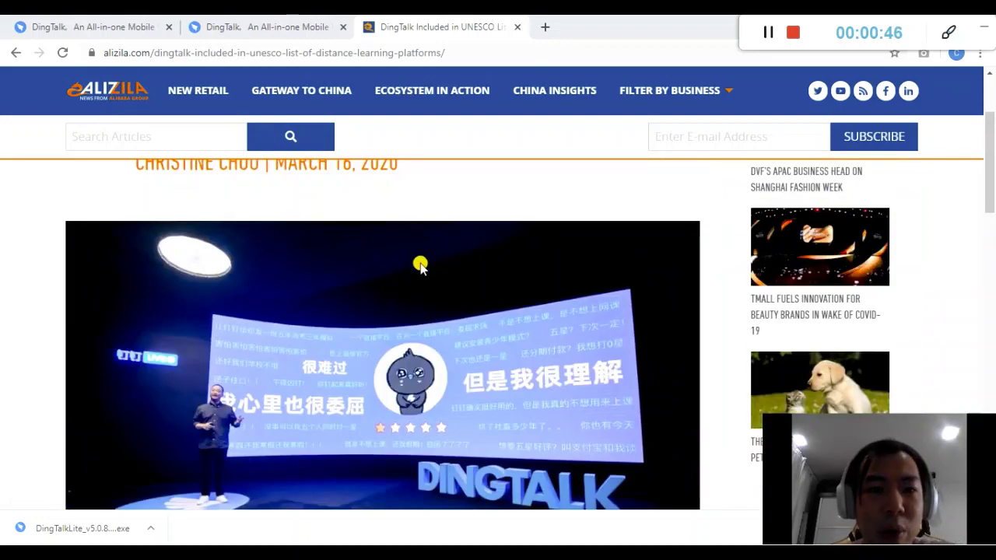
scroll(459, 260, "down", 1)
scroll(478, 264, "up", 1)
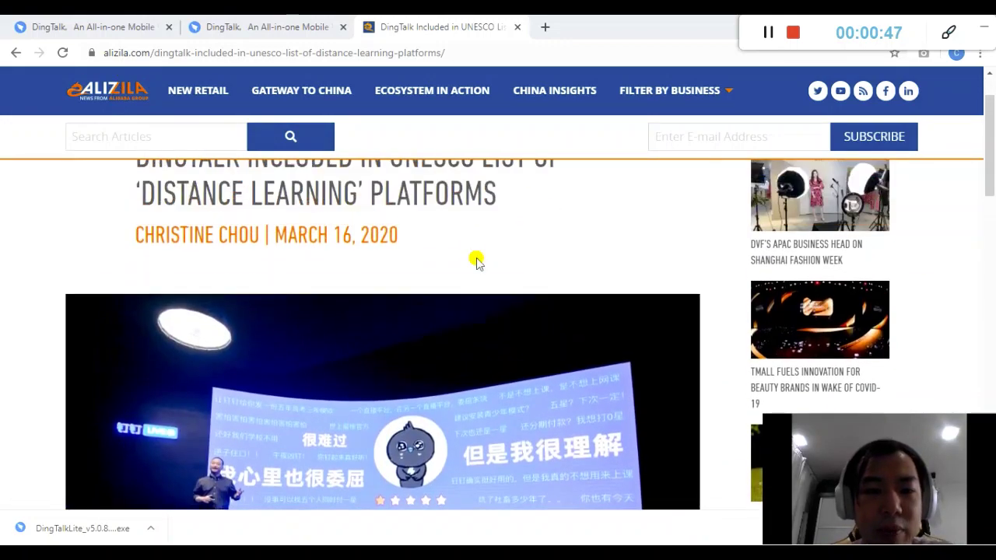
Return to the DingTalk homepage tab and briefly select its web address
left_click(268, 23)
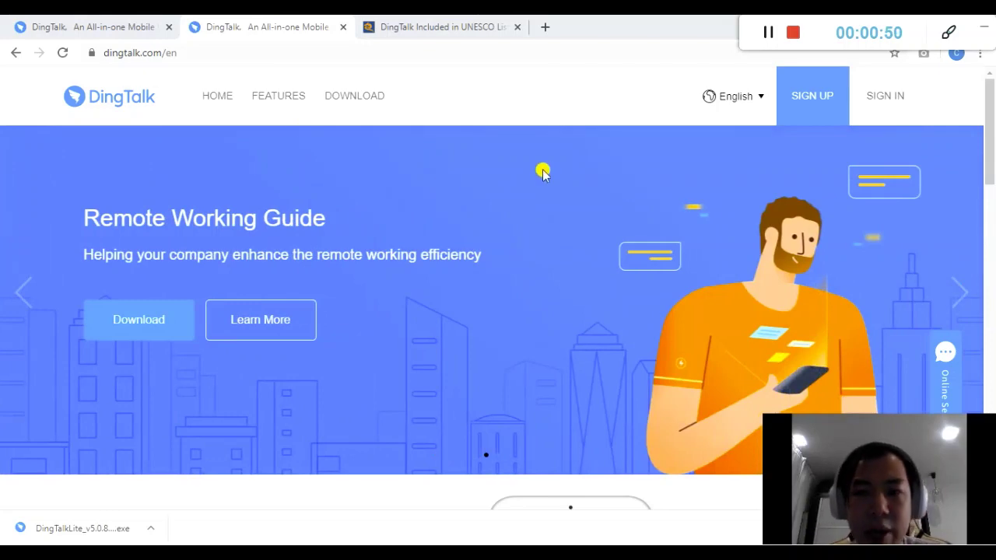
scroll(573, 203, "down", 4)
scroll(576, 204, "up", 4)
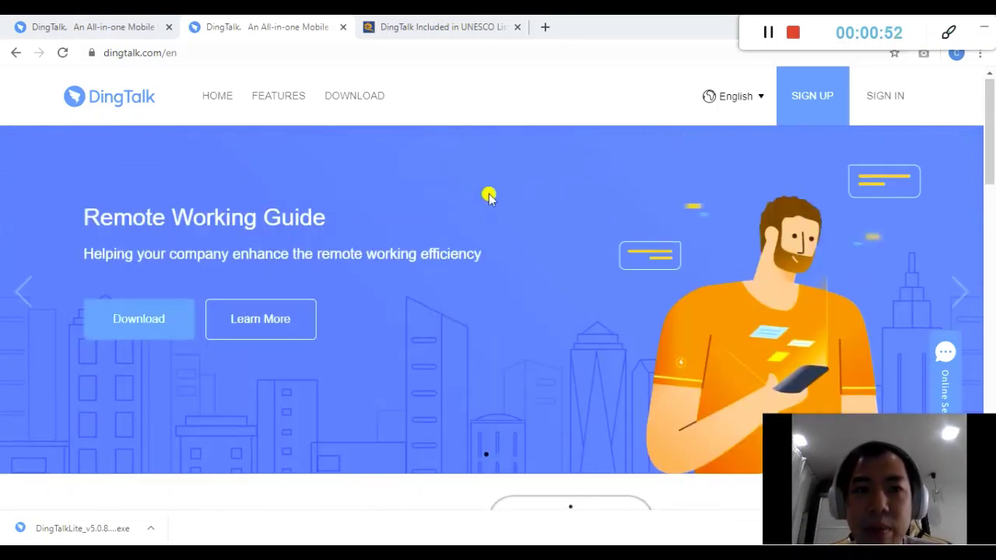
left_click(122, 54)
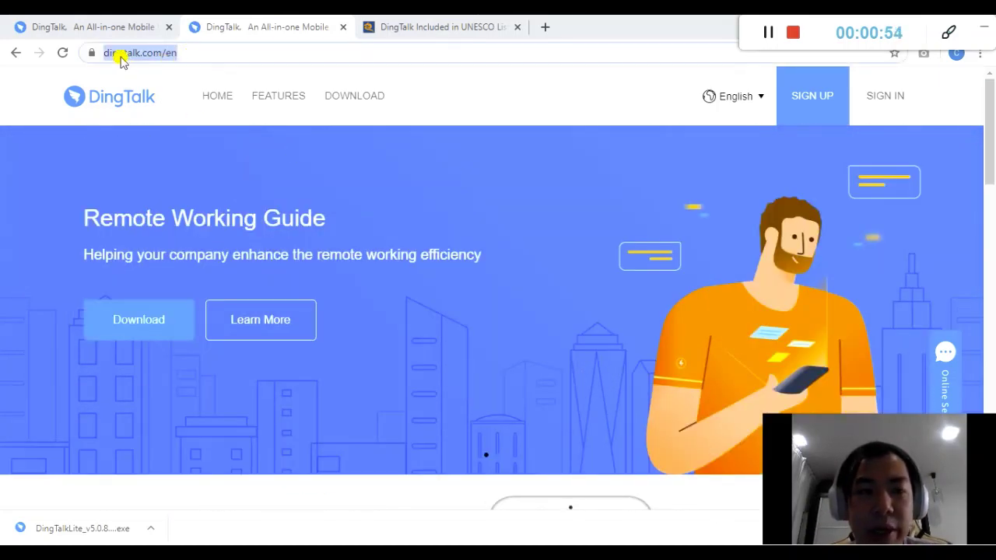
left_click(492, 129)
Scroll past the Contacts, messaging and video meeting sections to the Download Now banner
scroll(502, 136, "down", 4)
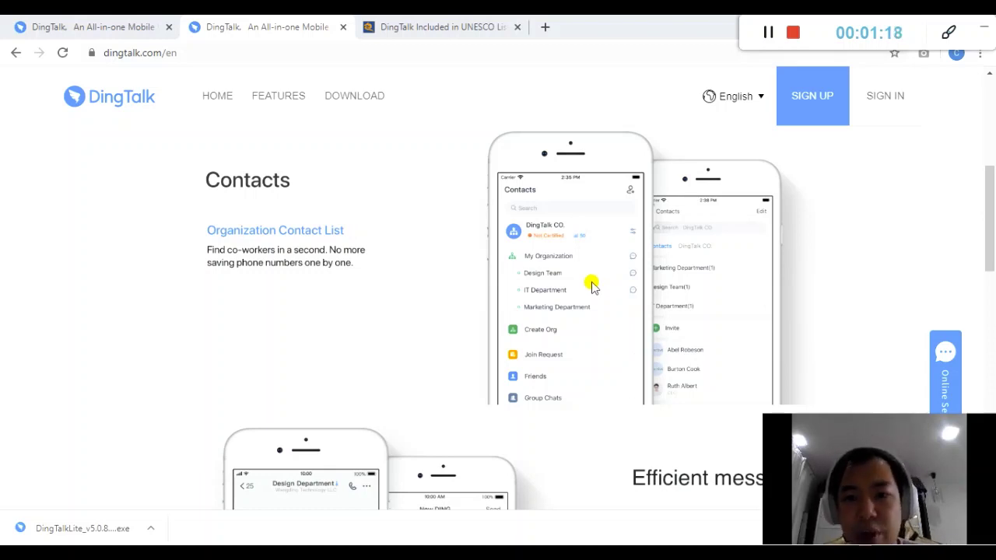
scroll(595, 276, "down", 1)
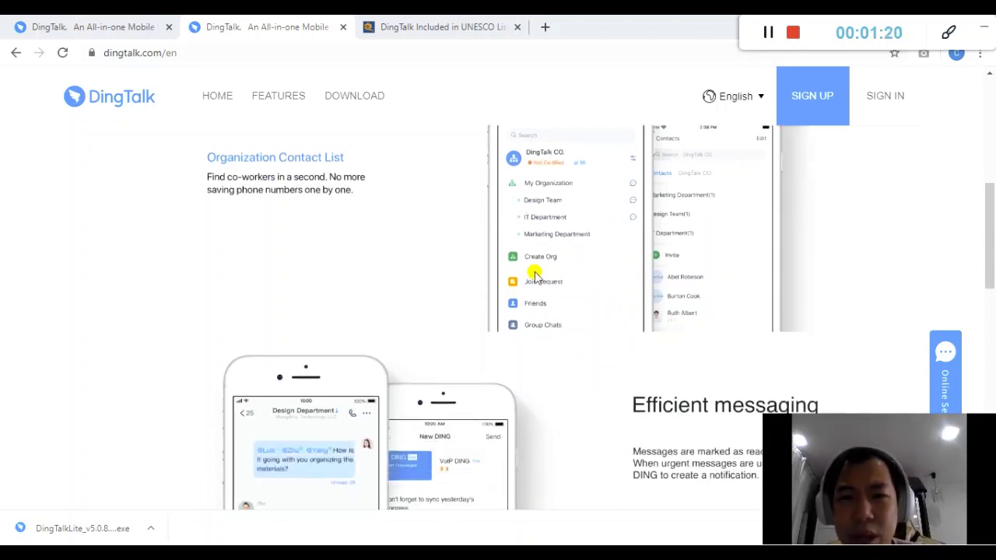
scroll(644, 251, "down", 2)
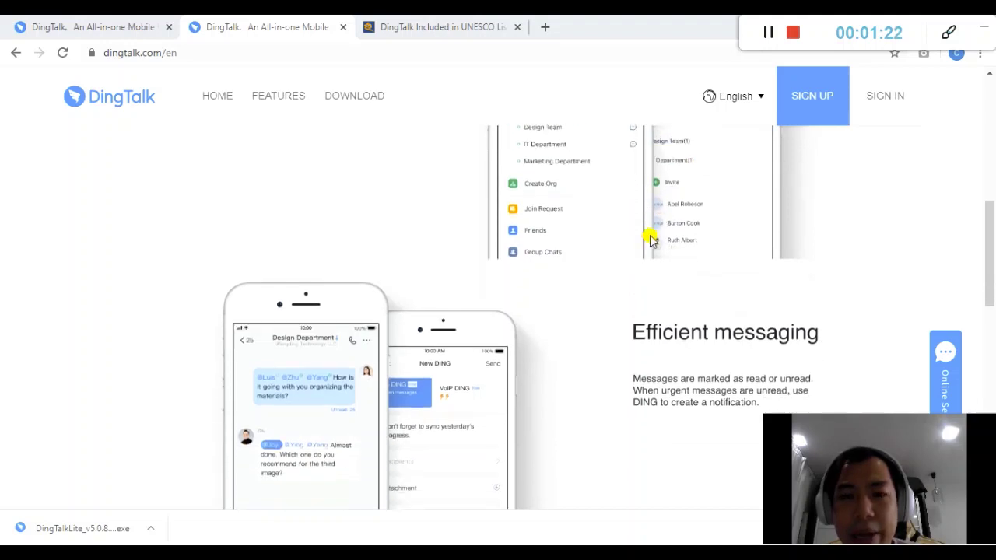
scroll(622, 234, "down", 1)
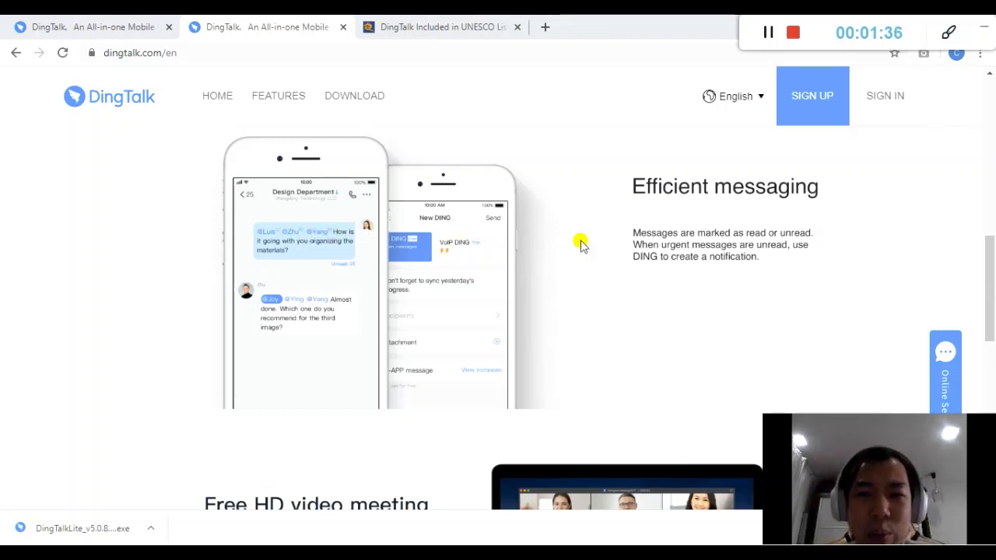
scroll(518, 232, "down", 4)
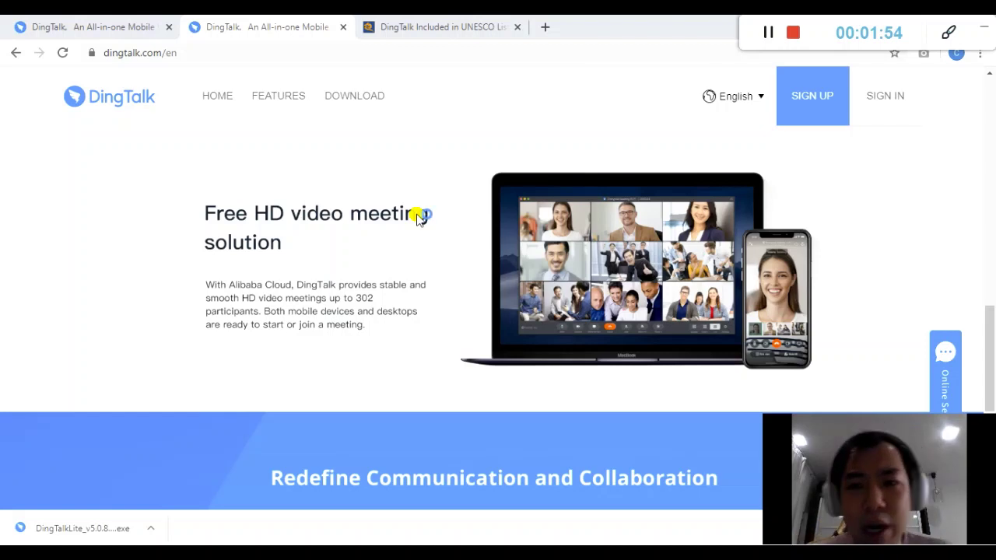
scroll(428, 219, "down", 3)
scroll(447, 252, "down", 2)
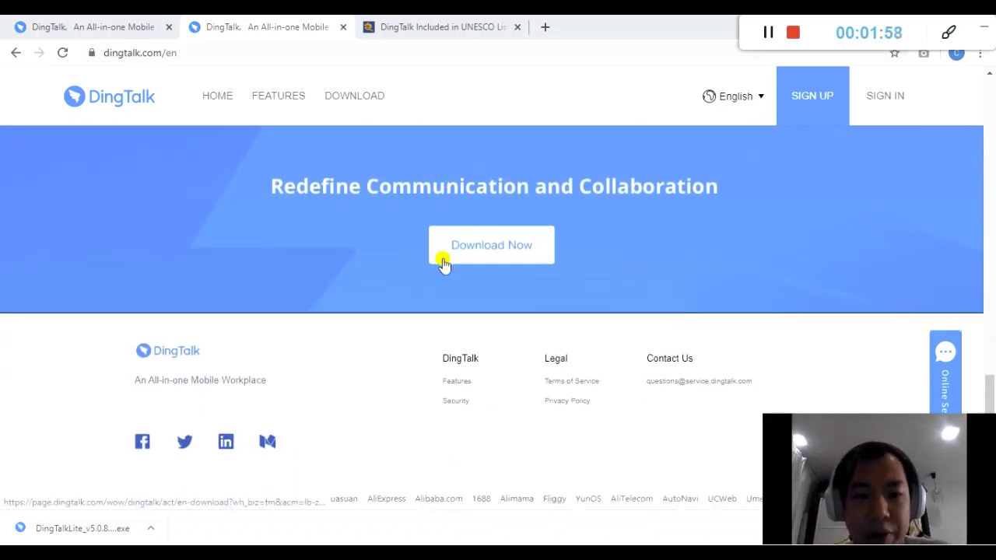
scroll(391, 256, "up", 2)
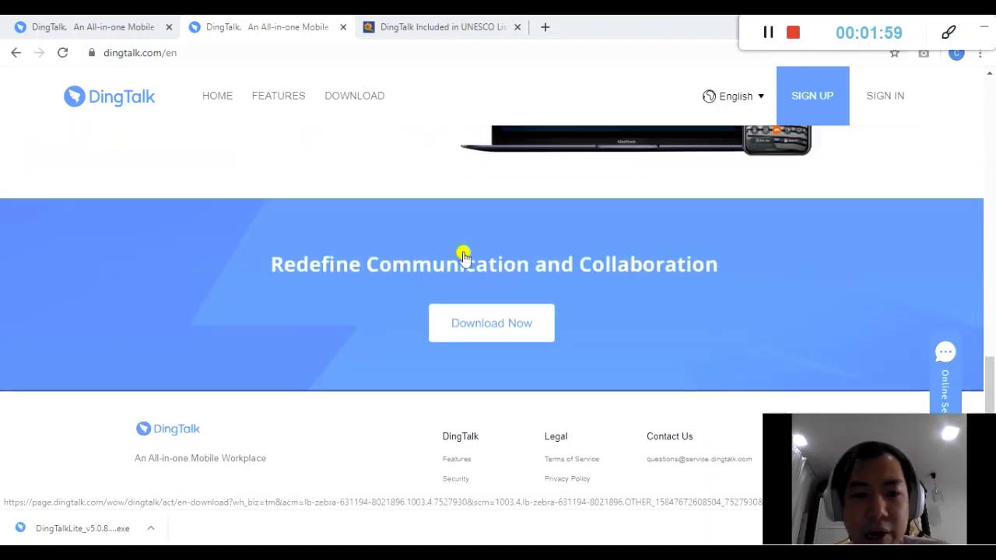
Open the DingTalk download page from the Download Now banner and scroll through it
left_click(474, 325)
scroll(525, 244, "down", 3)
scroll(420, 260, "up", 3)
scroll(423, 251, "down", 1)
scroll(467, 243, "up", 1)
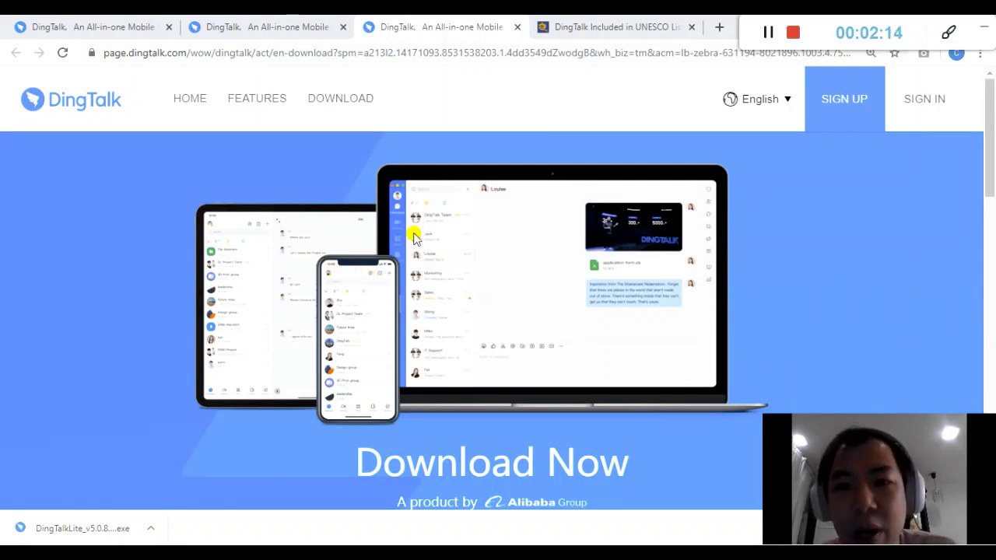
scroll(467, 233, "down", 1)
scroll(475, 272, "down", 1)
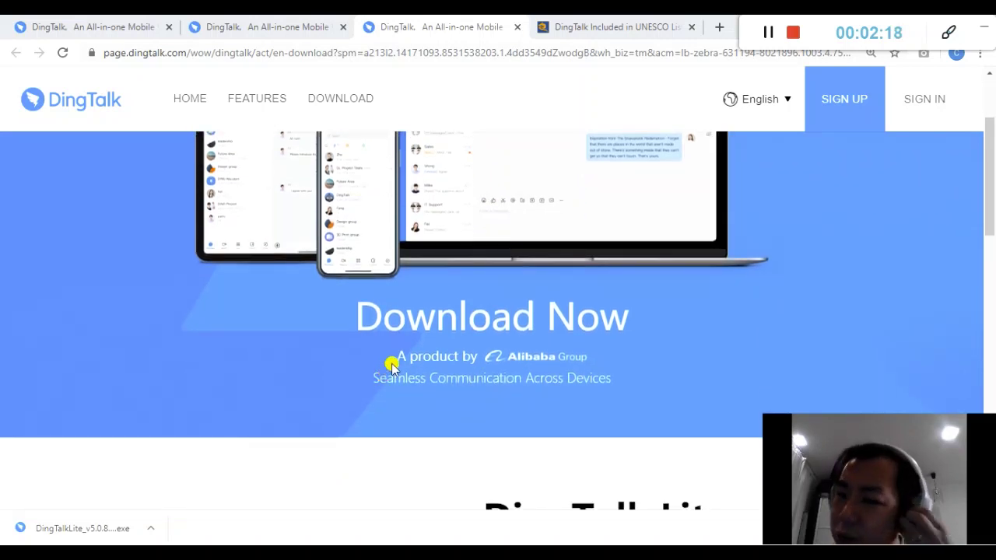
Highlight the 'A product by Alibaba Group' line and the DingTalk heading on the download page
left_click_drag(397, 357, 594, 347)
scroll(594, 348, "down", 7)
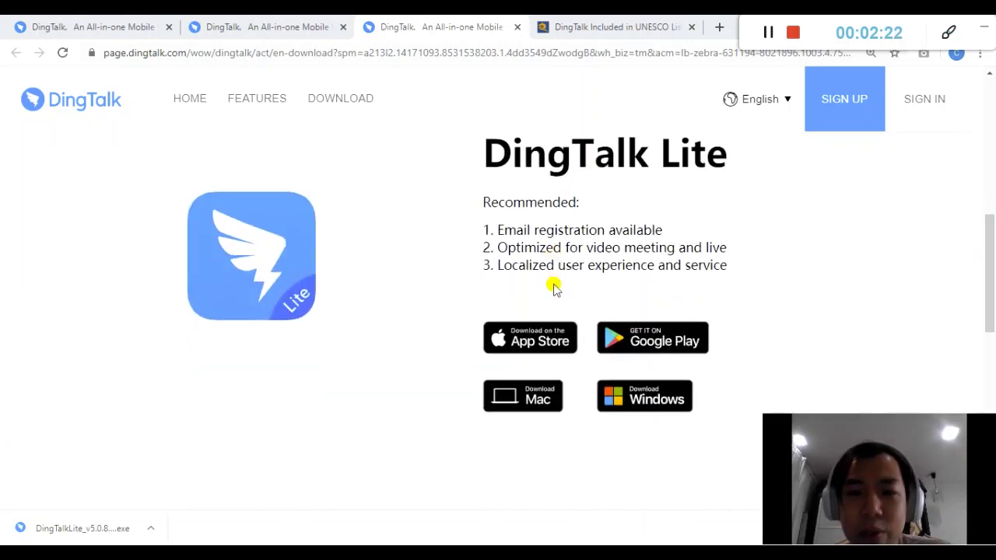
scroll(507, 284, "down", 1)
scroll(464, 288, "up", 2)
scroll(507, 294, "down", 2)
left_click_drag(508, 294, 596, 311)
left_click(601, 308)
scroll(605, 306, "up", 4)
scroll(574, 210, "down", 3)
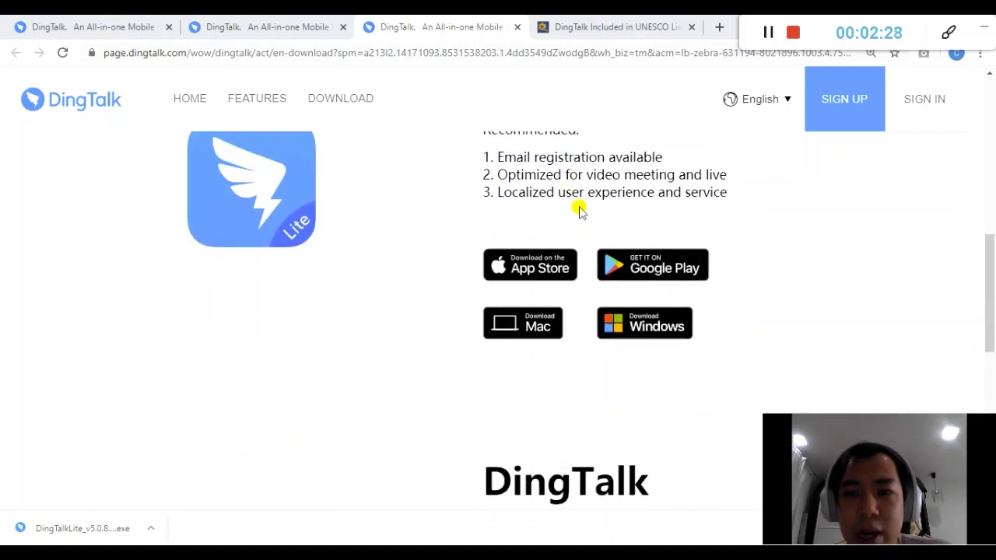
Highlight the Standard version subtitle, then scroll back up to the DingTalk Lite section
left_click_drag(485, 379, 589, 382)
left_click(589, 366)
scroll(612, 327, "down", 1)
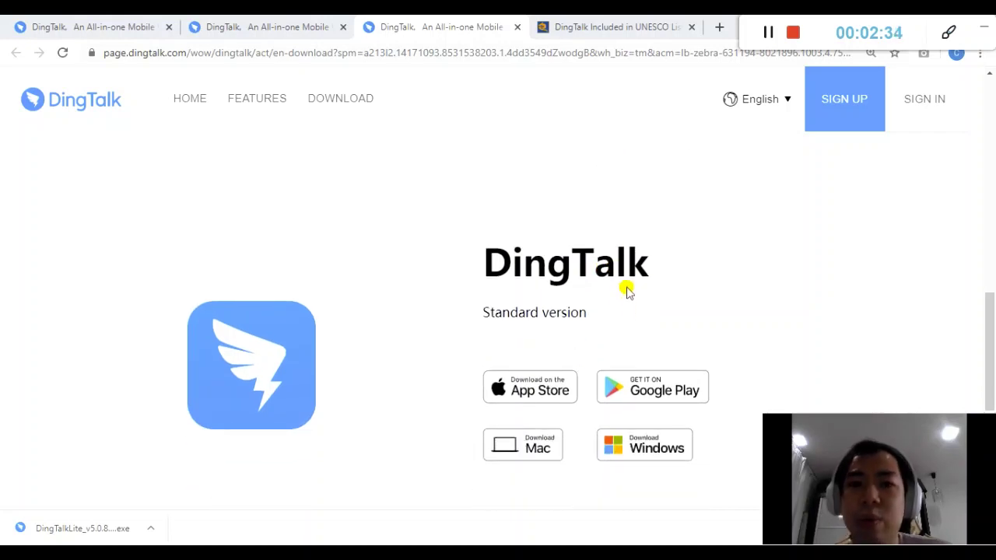
scroll(638, 276, "up", 4)
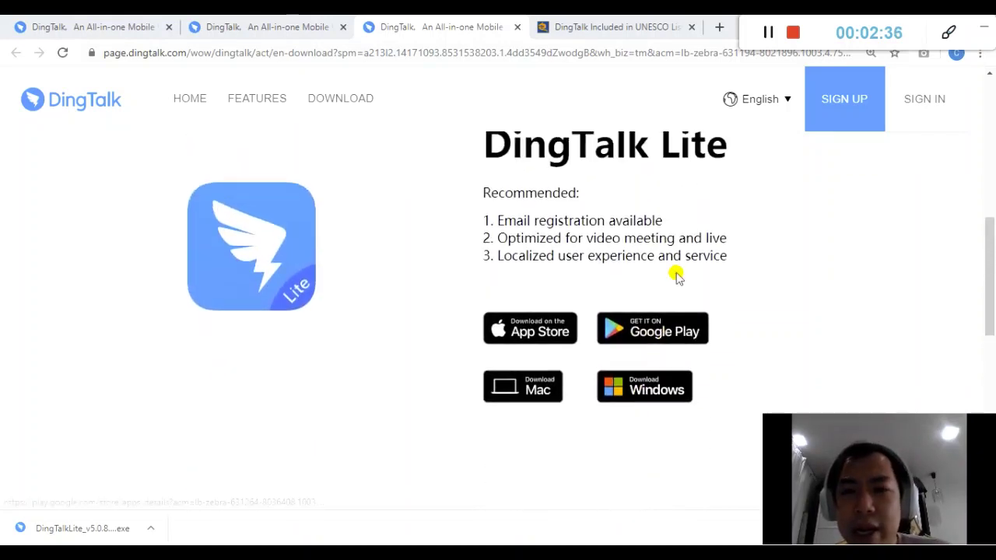
scroll(736, 266, "up", 1)
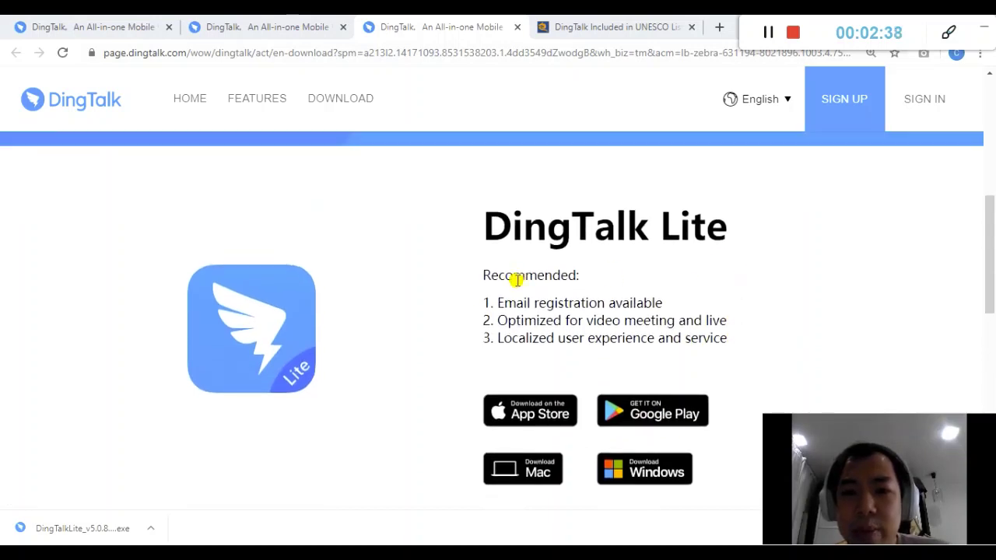
left_click_drag(498, 320, 727, 319)
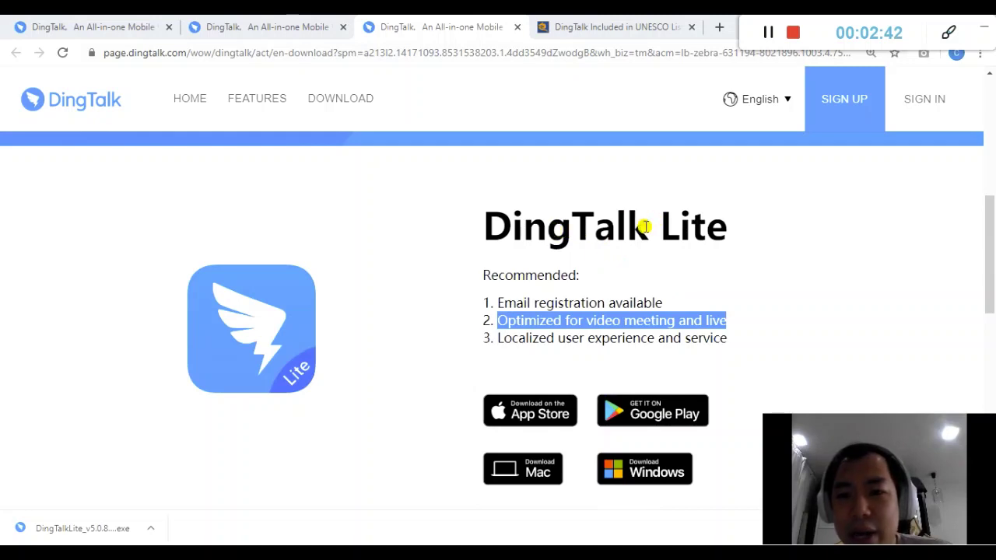
left_click(569, 263)
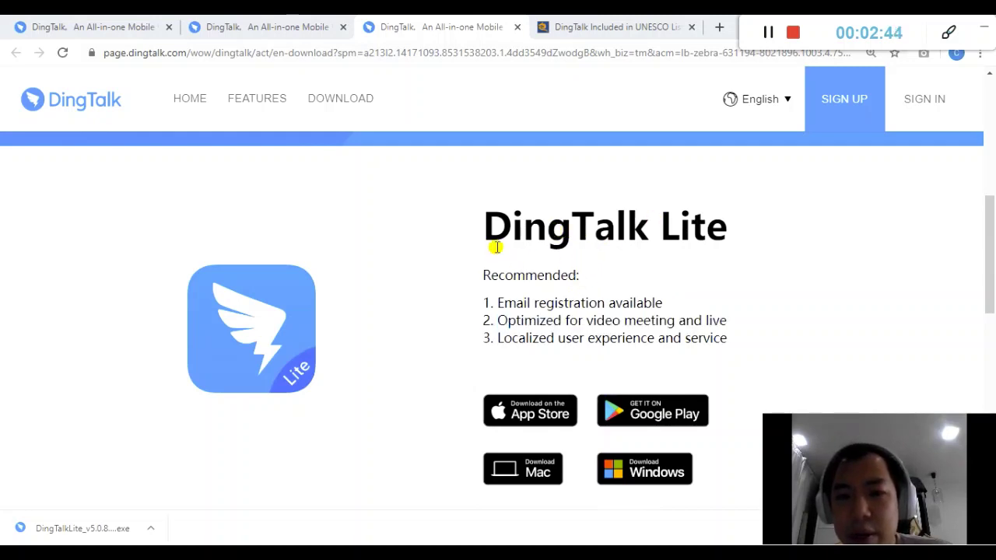
left_click_drag(489, 237, 728, 228)
left_click(658, 247)
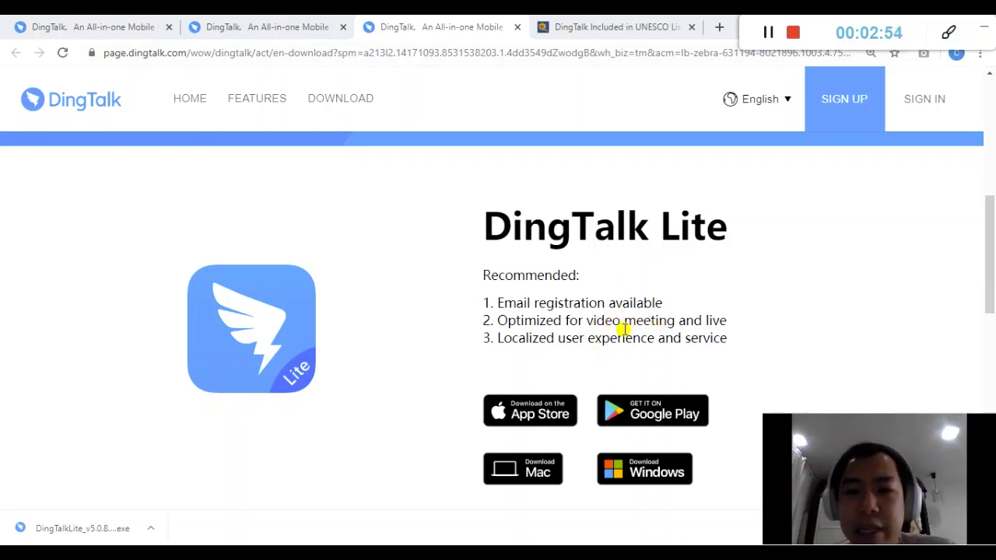
left_click_drag(543, 331, 497, 318)
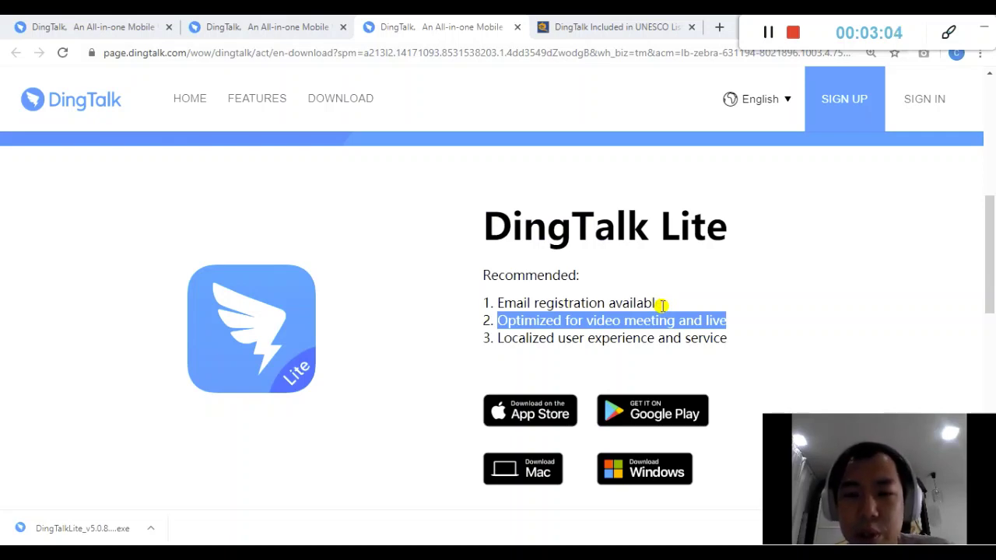
left_click_drag(664, 306, 498, 305)
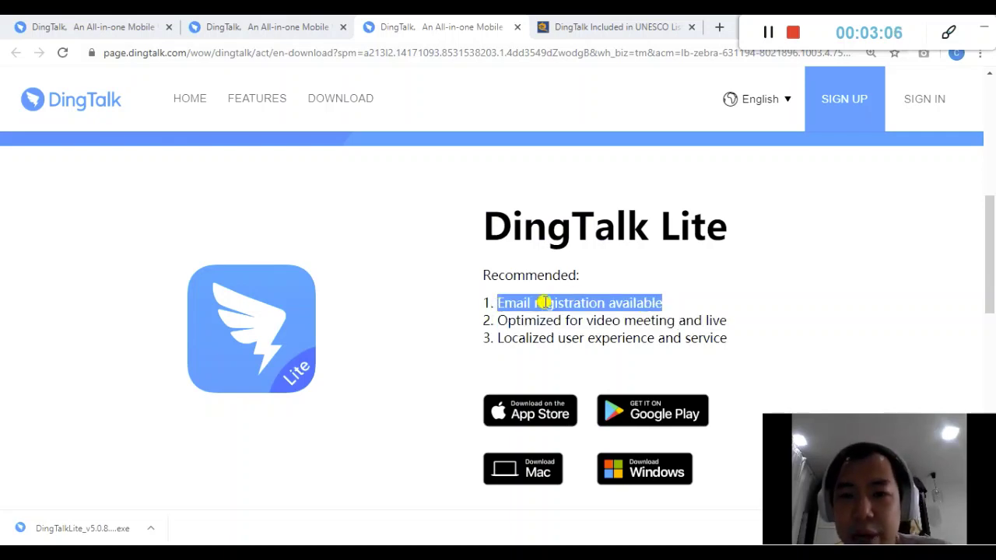
left_click_drag(526, 343, 675, 345)
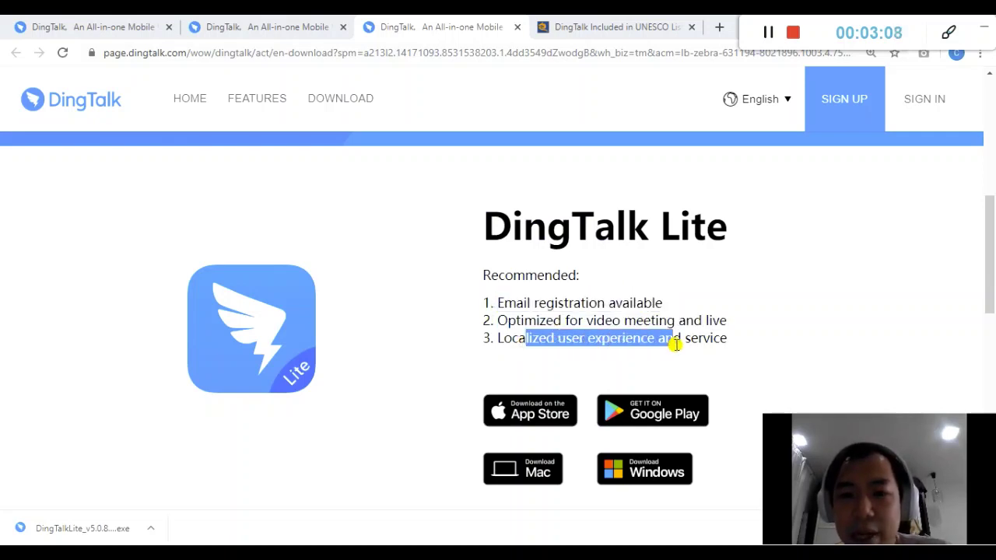
left_click(612, 343)
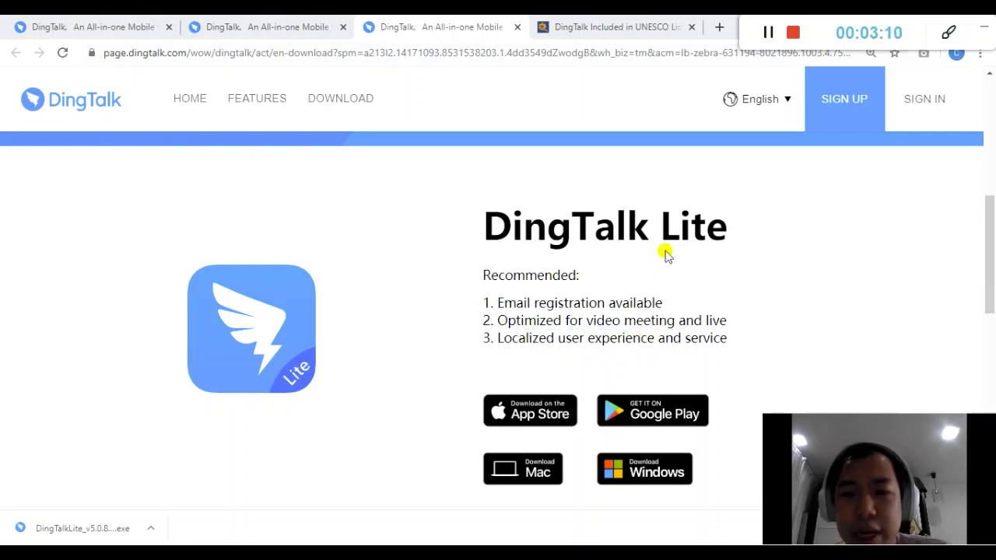
scroll(660, 252, "down", 2)
scroll(708, 268, "up", 1)
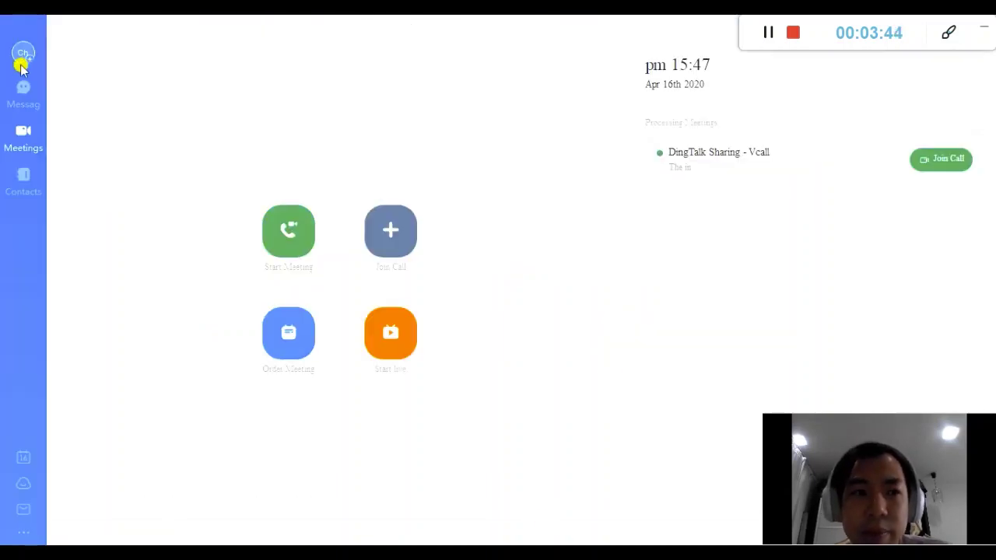
Clear the pre-filled email address from the DingTalk Lite login form
left_click(14, 60)
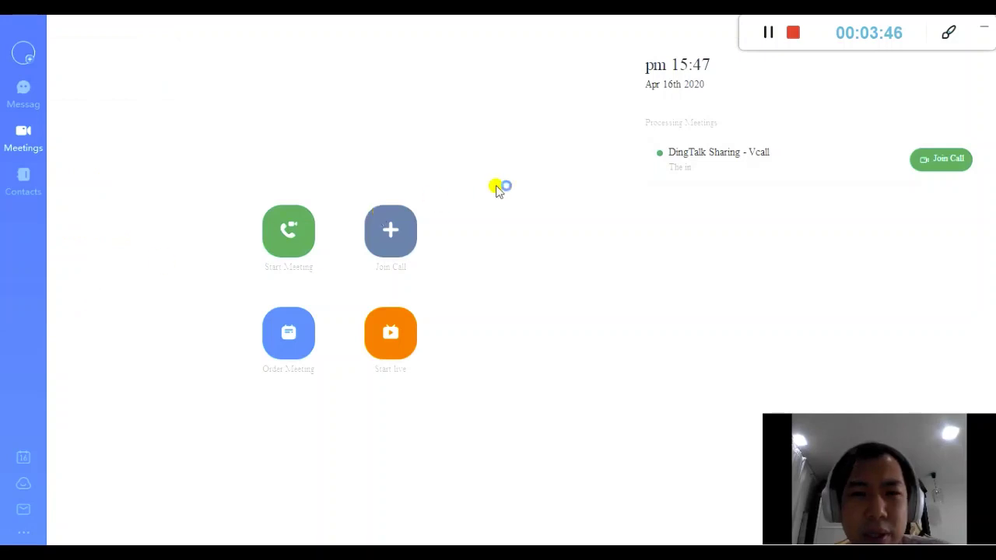
key("alt+Tab")
left_click_drag(550, 319, 376, 311)
key("BackSpace")
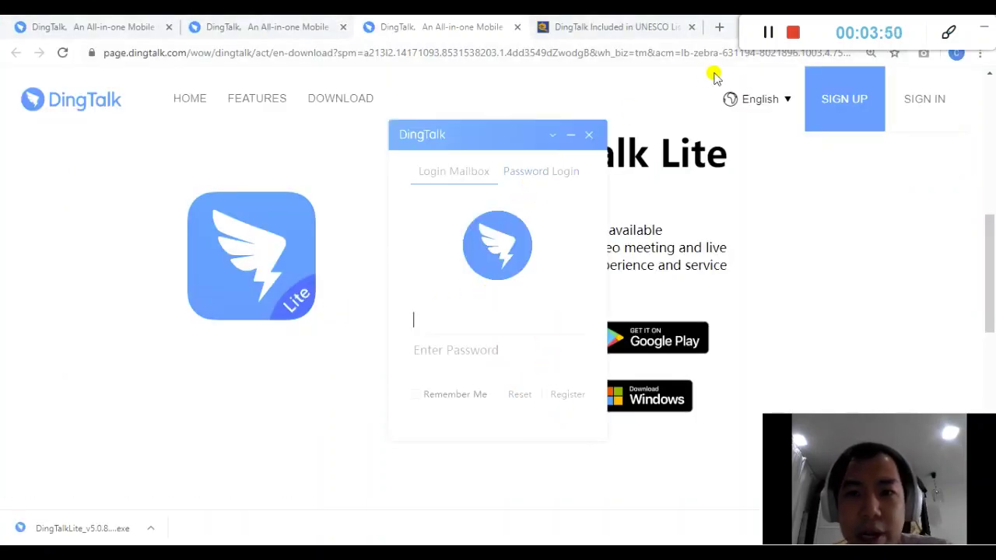
Switch back and forth between the email and phone-number password login options
left_click(522, 179)
left_click(437, 171)
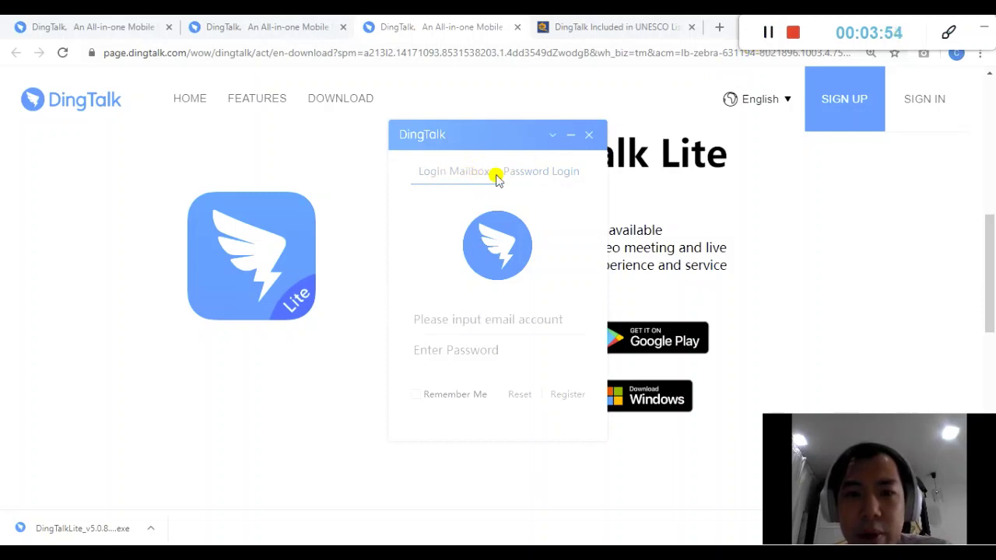
left_click(540, 177)
left_click(452, 176)
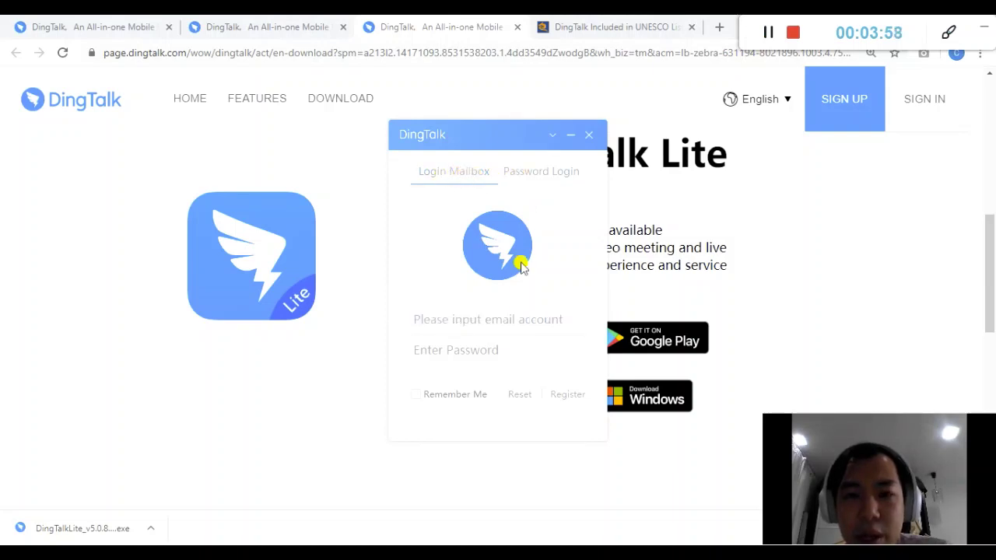
left_click(546, 171)
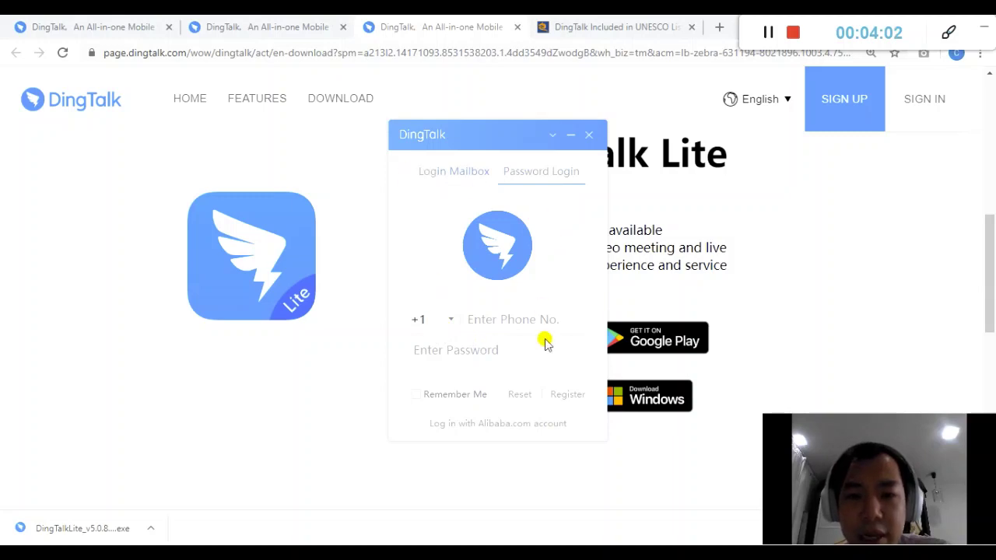
Try the Register form's phone number and verification code fields, then go back to login
left_click(566, 395)
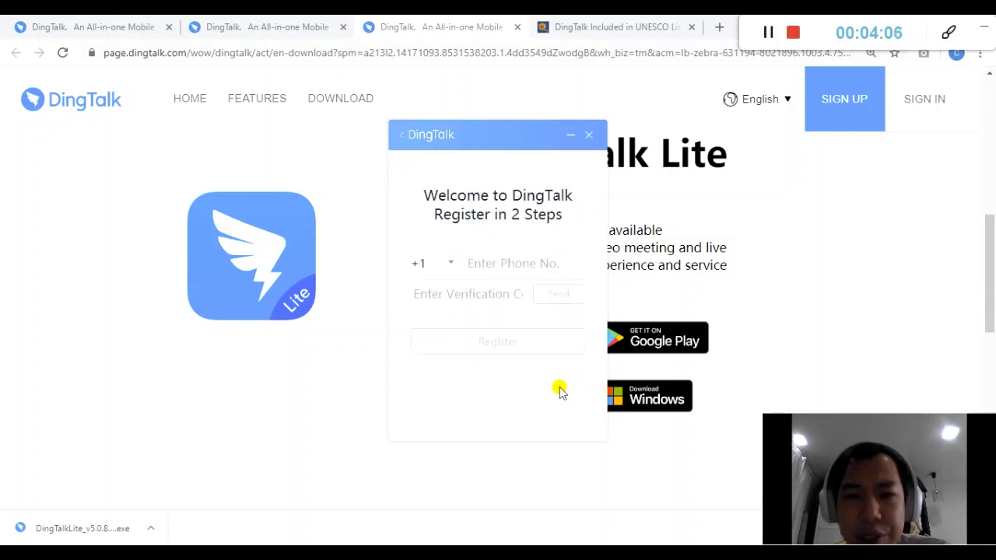
left_click(497, 261)
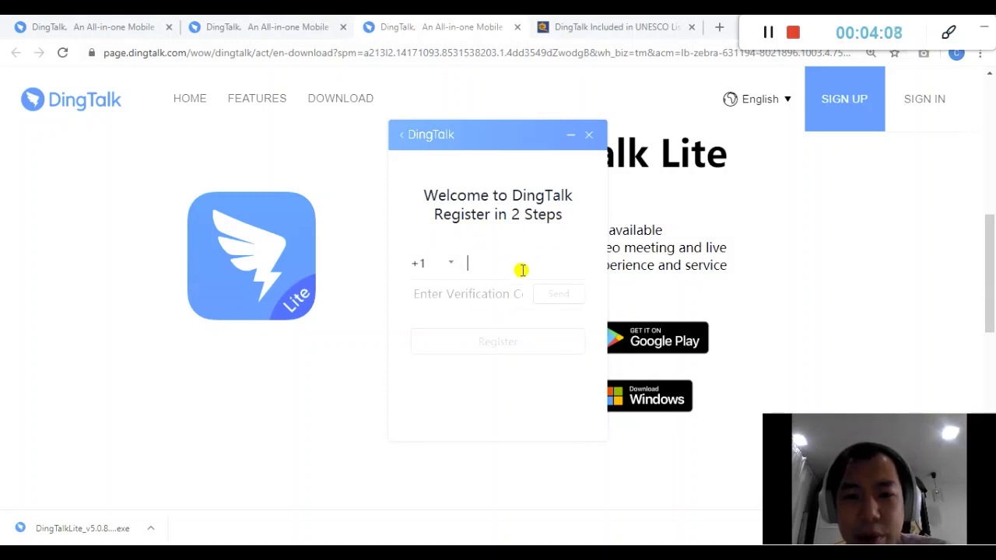
left_click(503, 293)
left_click(515, 266)
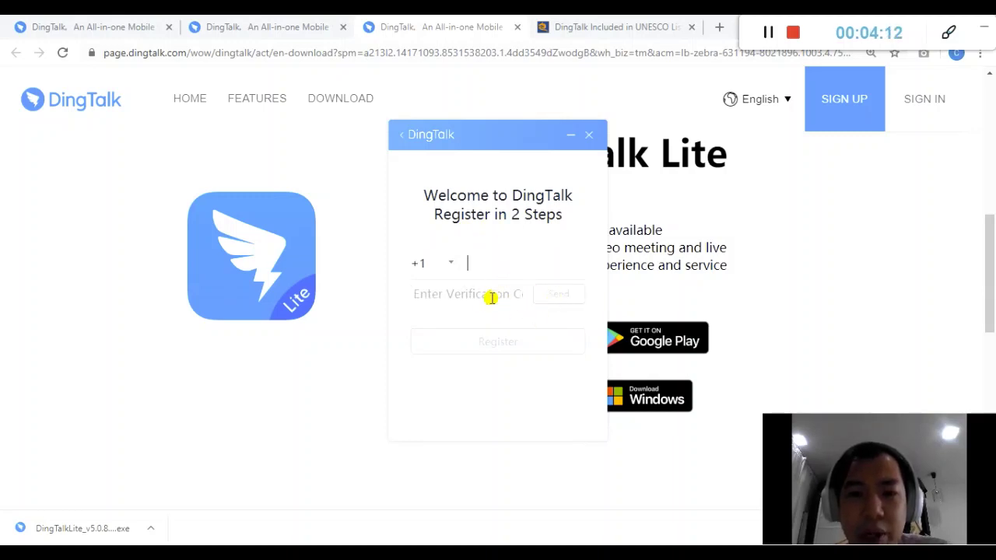
left_click(489, 295)
left_click(397, 135)
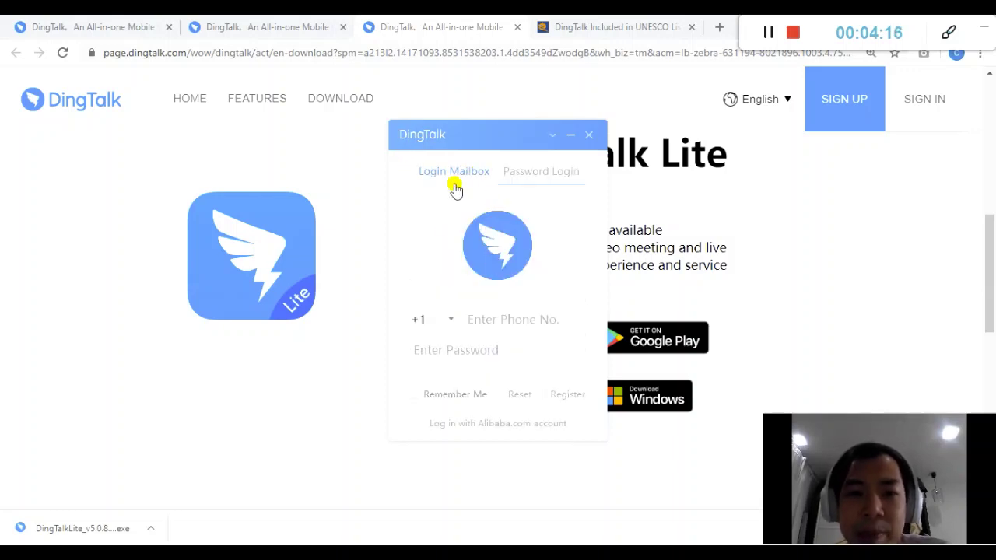
Enter the email account under Login Mailbox with Remember Me ticked
left_click(452, 175)
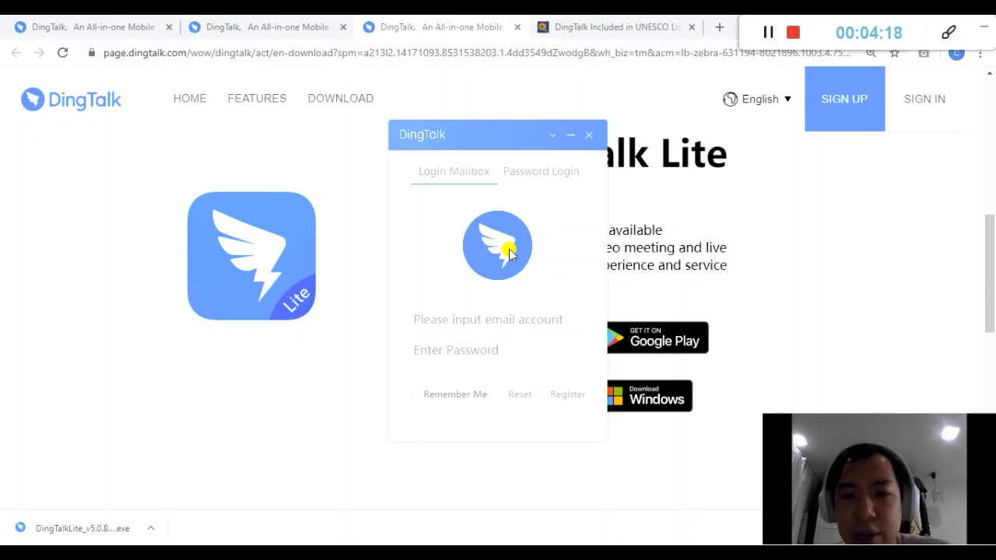
left_click(487, 311)
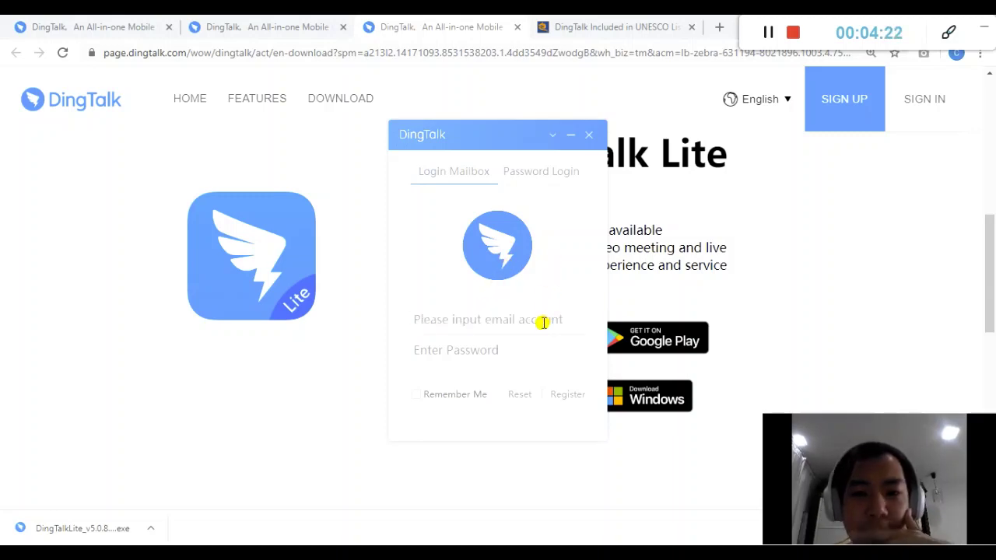
left_click(453, 401)
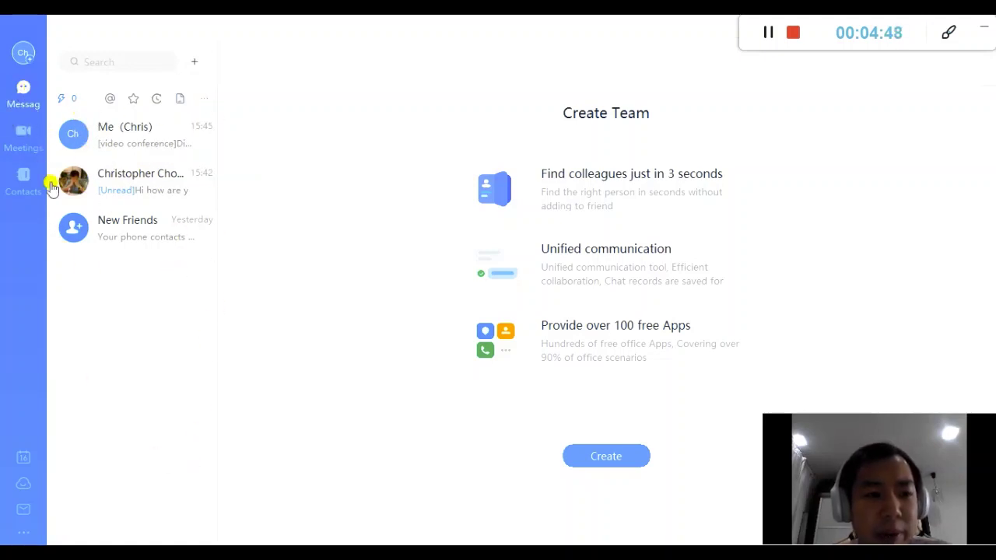
Open Settings from the avatar menu, scroll through its options, and close it
left_click(24, 54)
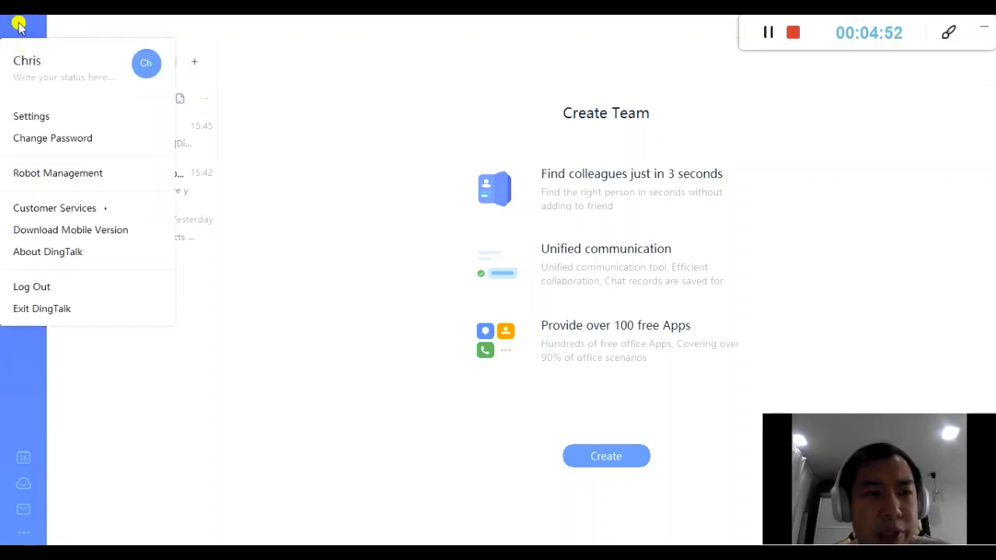
left_click(19, 26)
left_click(22, 53)
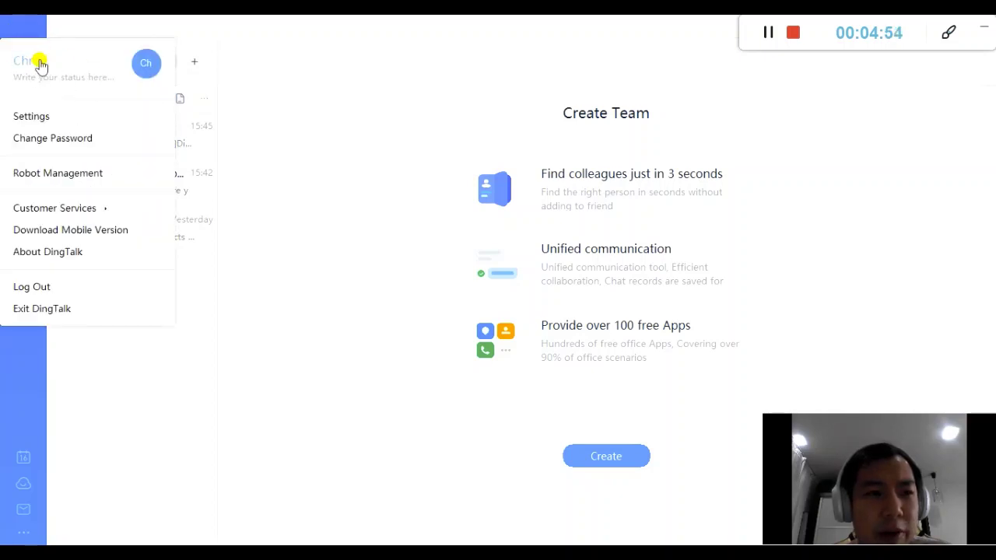
left_click(69, 116)
scroll(593, 234, "down", 2)
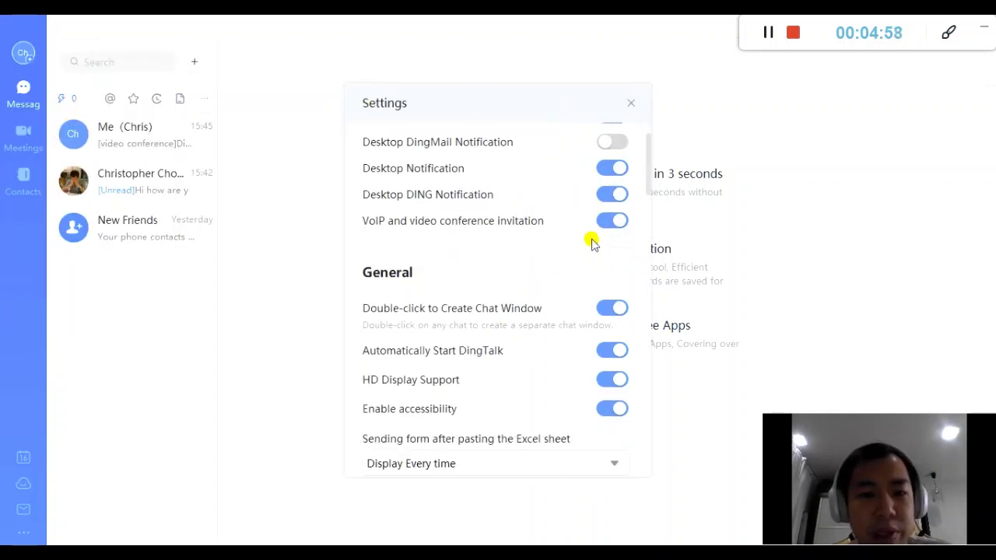
scroll(578, 249, "down", 2)
scroll(553, 251, "up", 3)
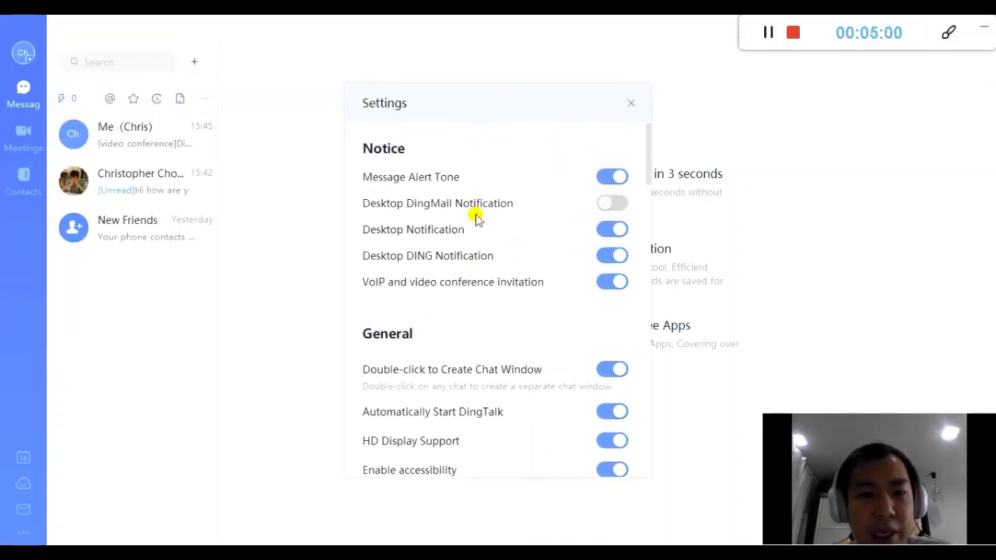
scroll(507, 234, "down", 1)
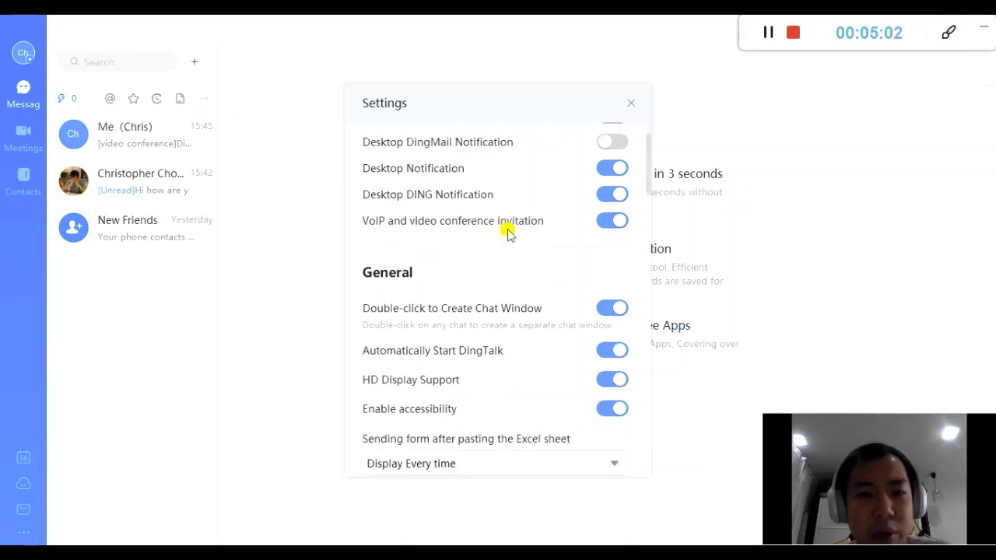
left_click(631, 103)
Open DingTalk Aide under Customer Services, close its blank window, and reopen the avatar menu
left_click(24, 53)
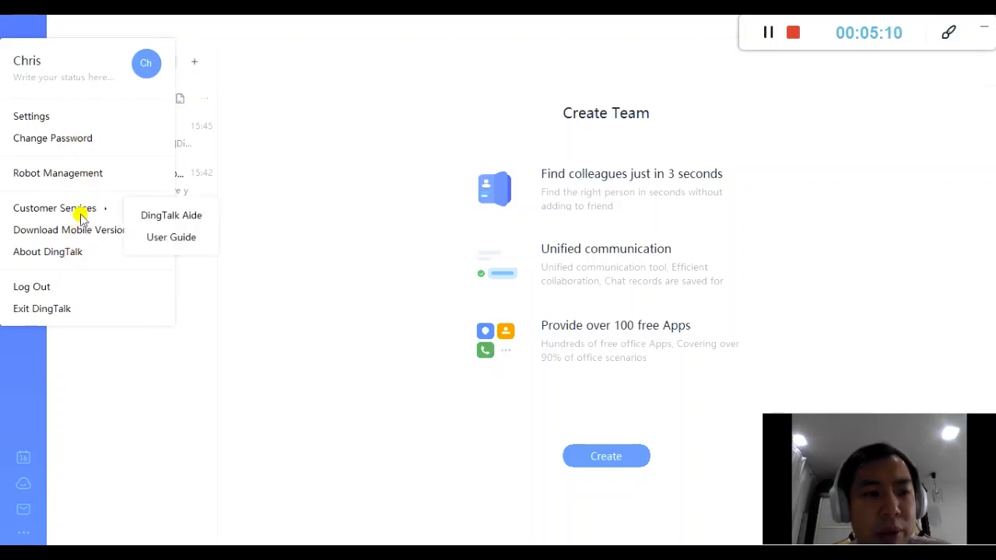
left_click(120, 204)
left_click(27, 57)
mouse_move(62, 204)
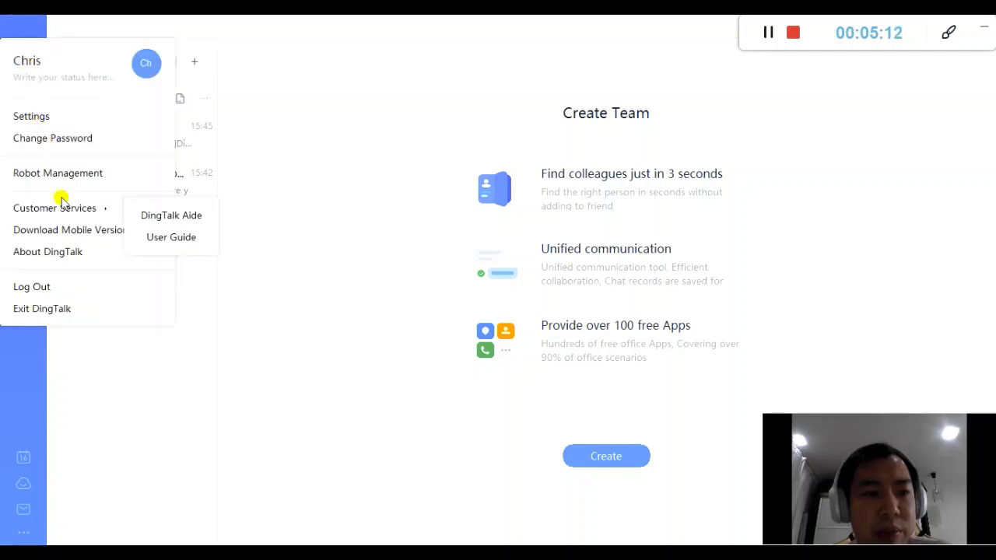
left_click(186, 222)
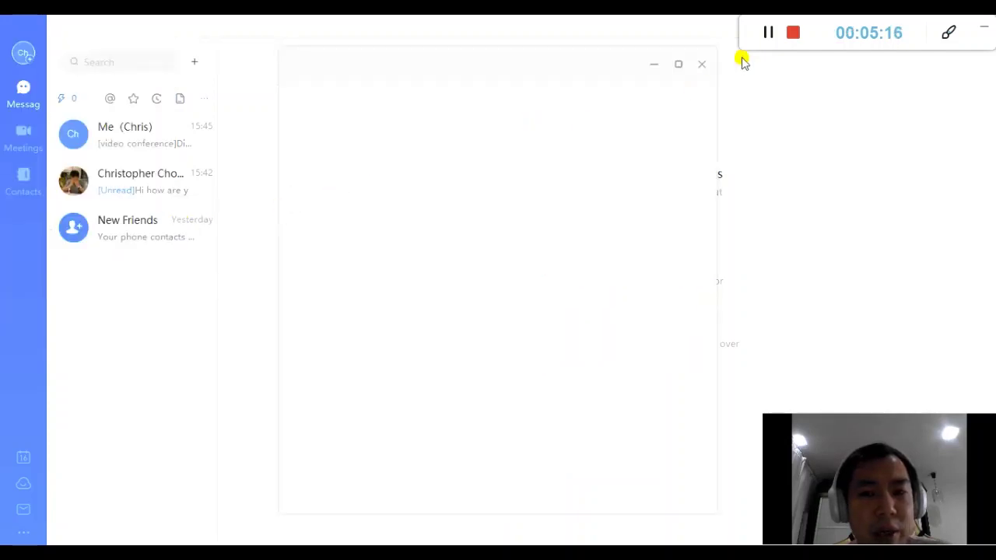
left_click(700, 67)
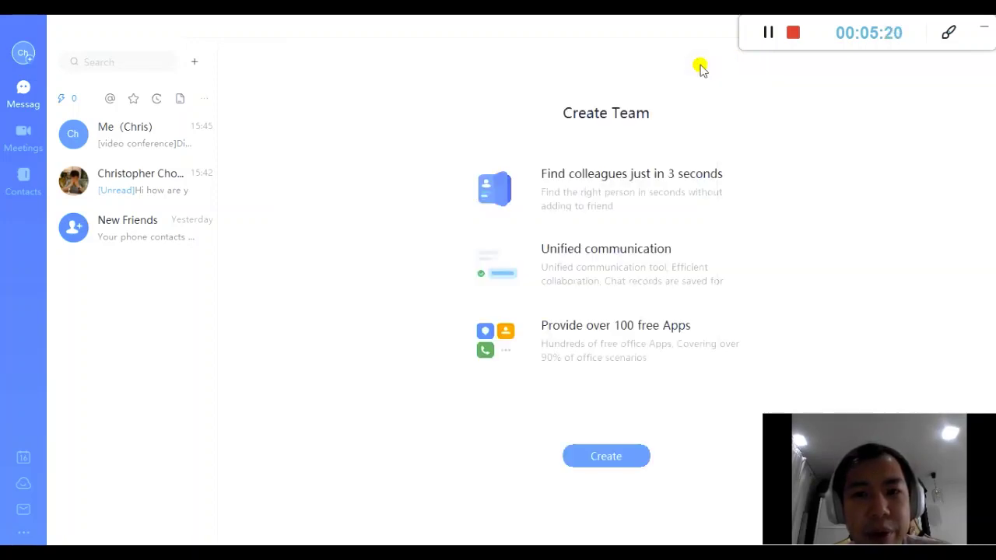
left_click(20, 56)
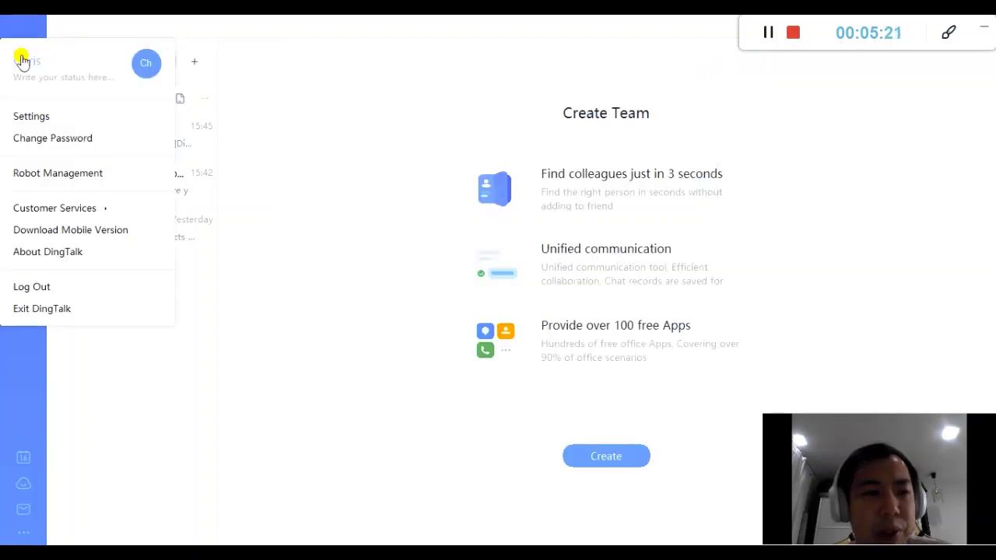
Dismiss the account menu, browse Meetings and Contacts, and open then close the Calendar
left_click(362, 224)
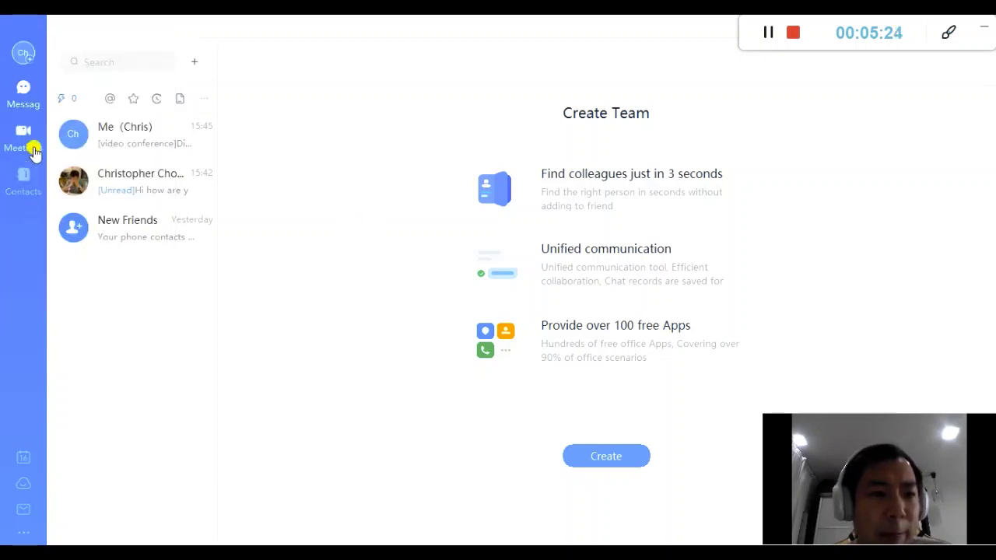
left_click(22, 138)
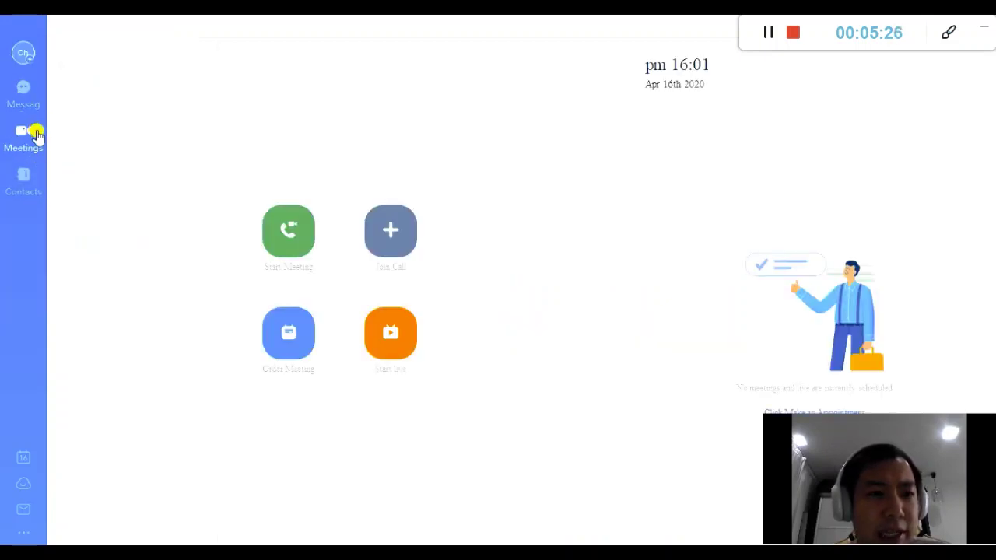
left_click(25, 181)
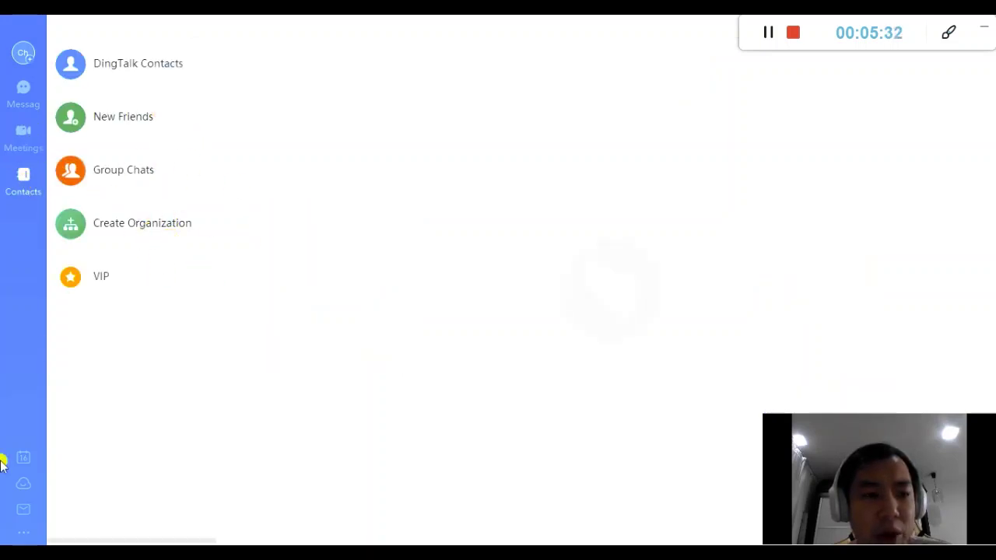
left_click(27, 458)
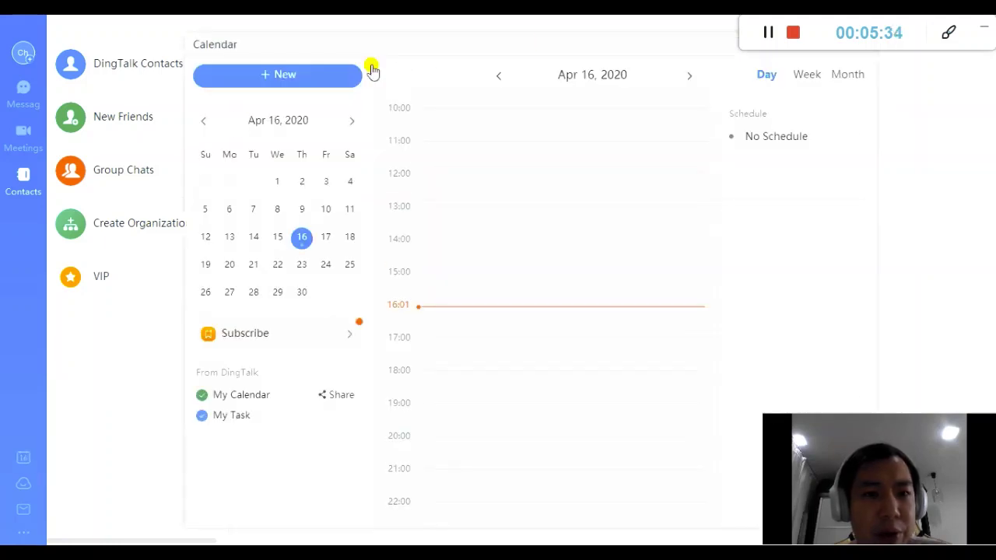
left_click_drag(520, 49, 452, 51)
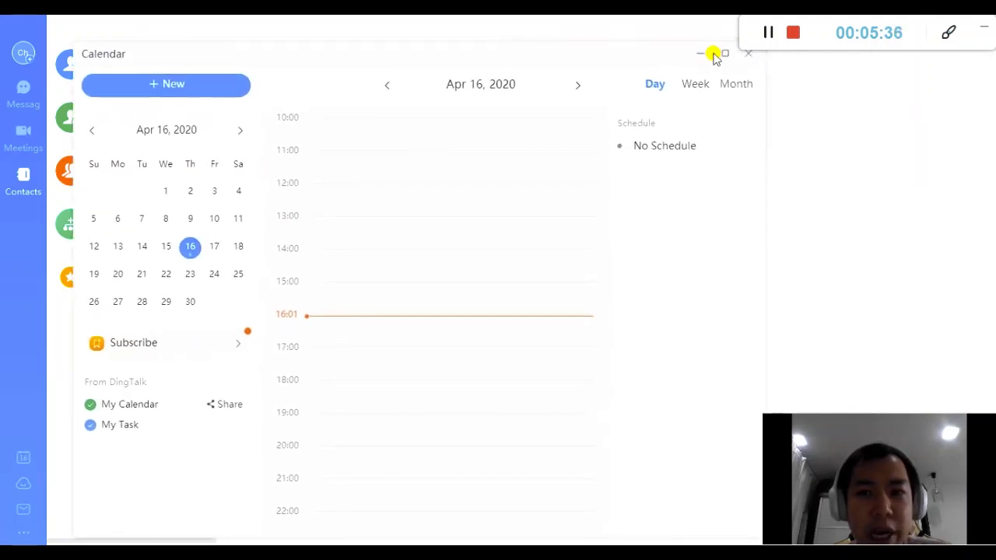
left_click(745, 53)
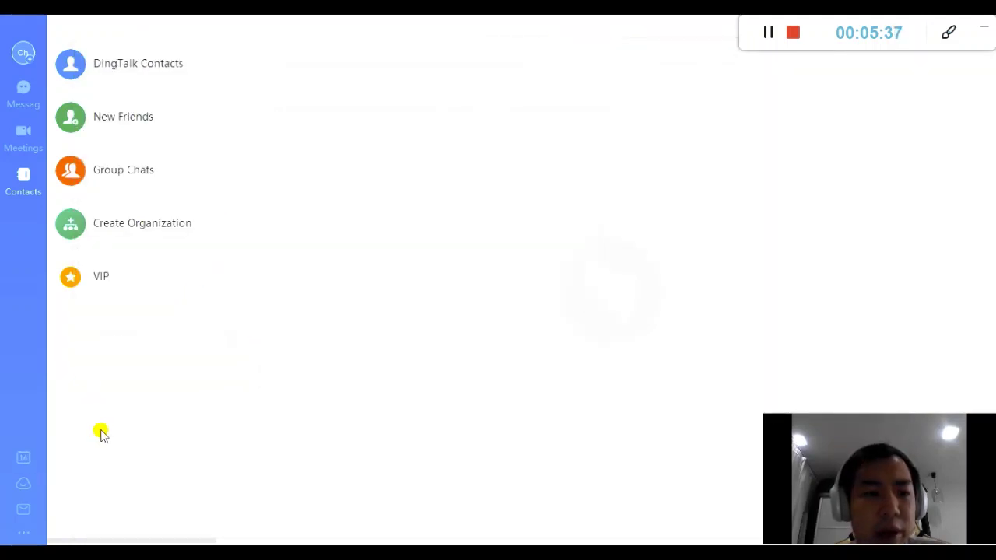
Open Ding Drive and shift its window left, then visit Meetings and return to Messages
left_click(24, 490)
left_click_drag(460, 60, 414, 58)
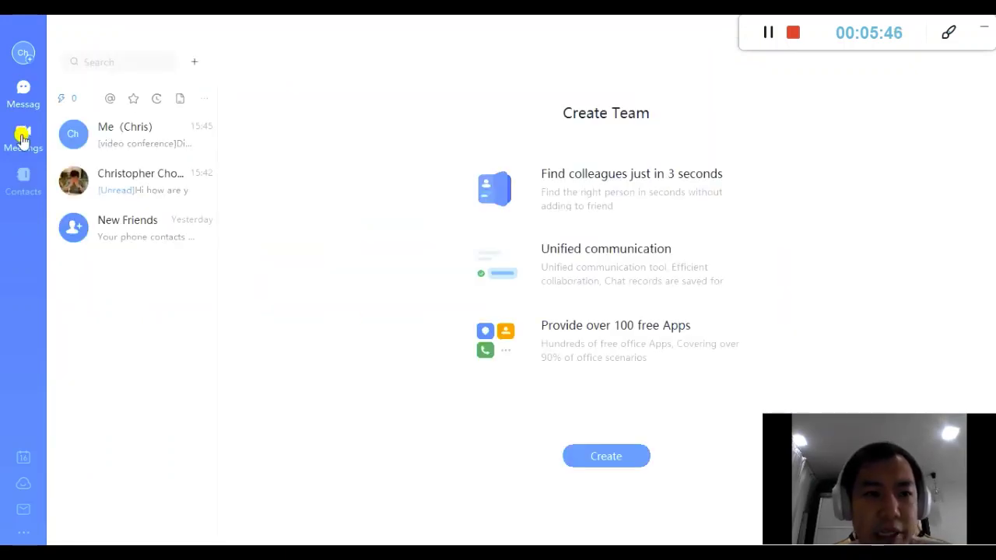
left_click(22, 139)
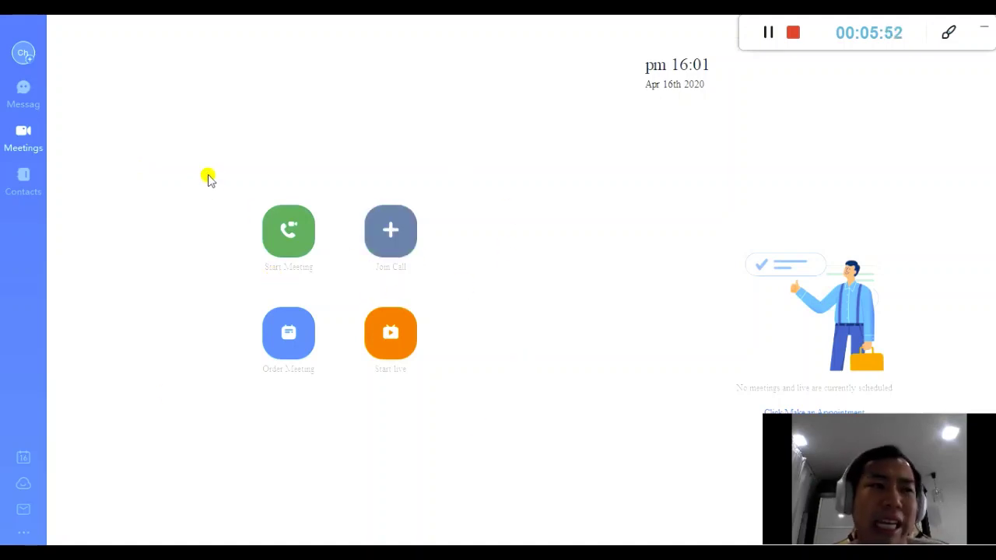
left_click(21, 91)
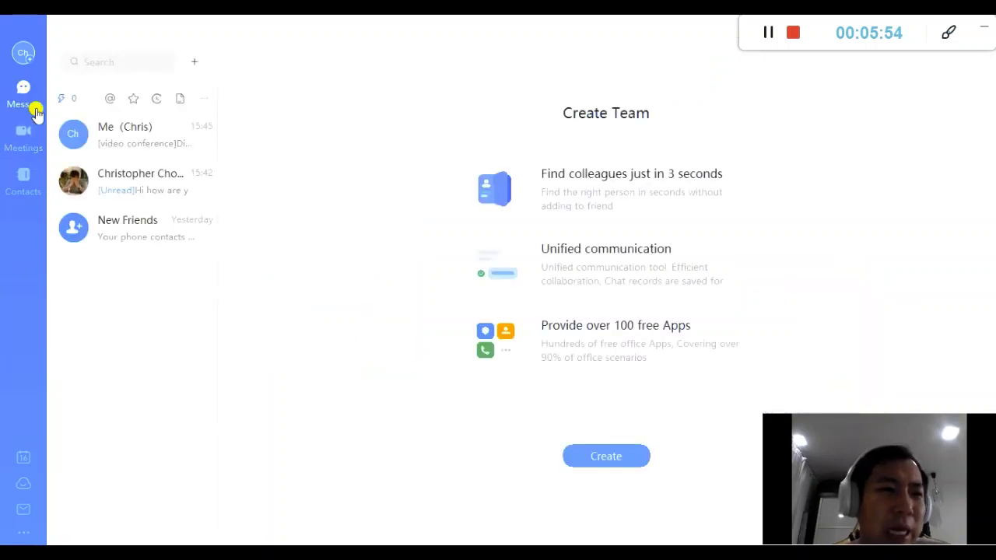
Search contacts by the colleague's name, view the matching profile card, and close it
left_click(140, 60)
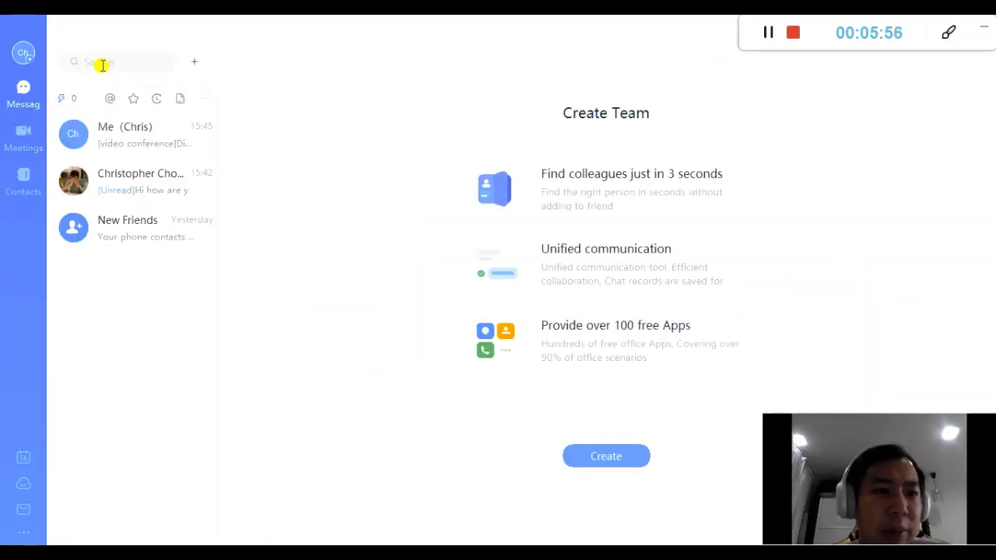
left_click(105, 64)
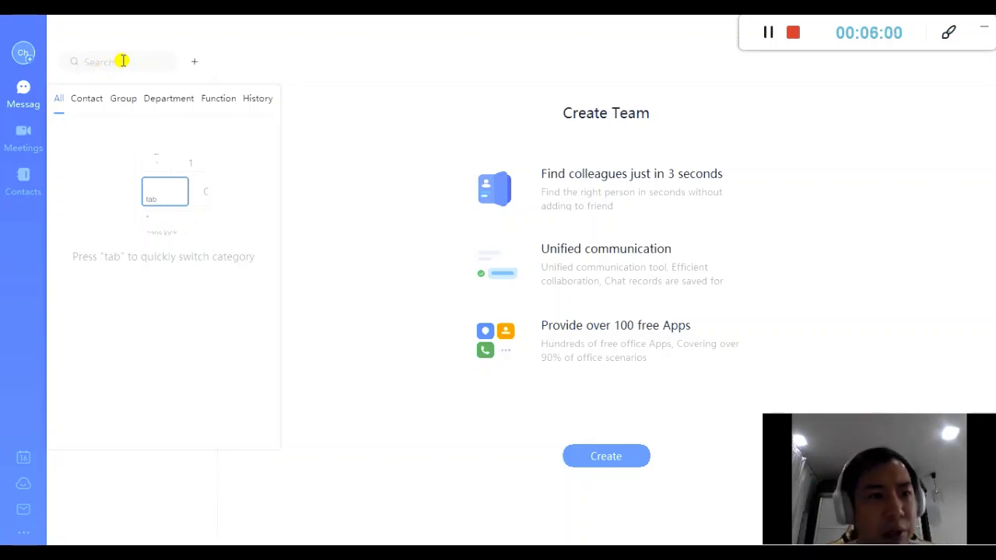
left_click(95, 64)
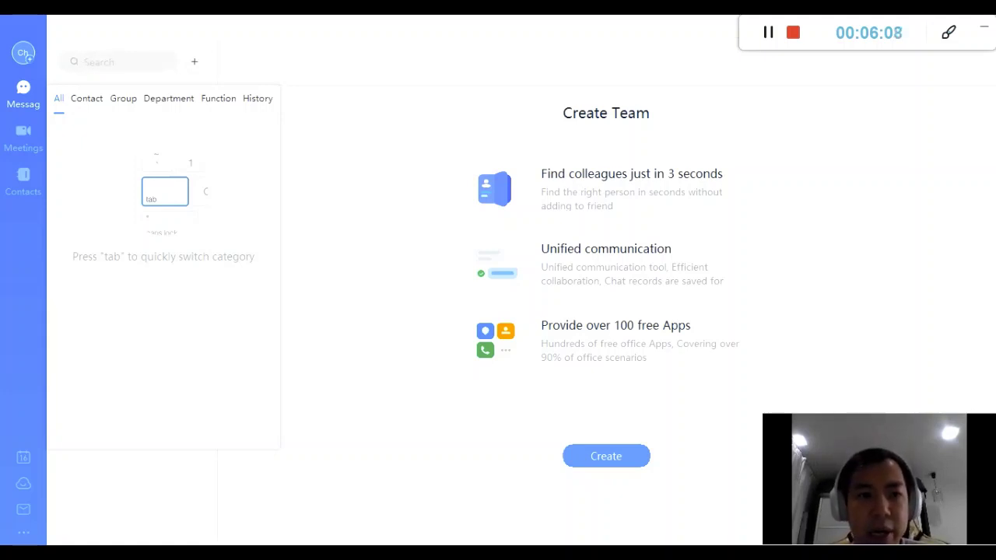
type("chirst")
type("ristopher")
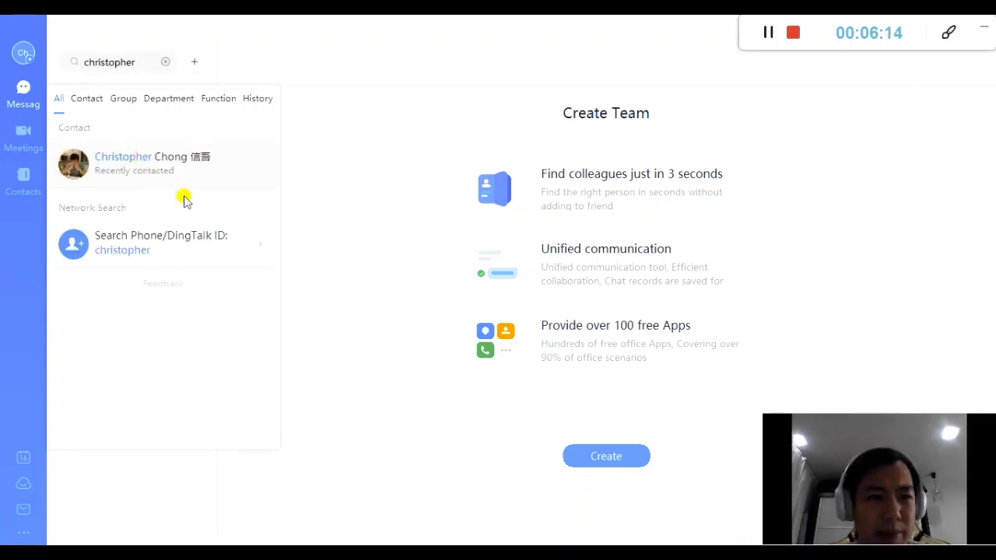
left_click(163, 247)
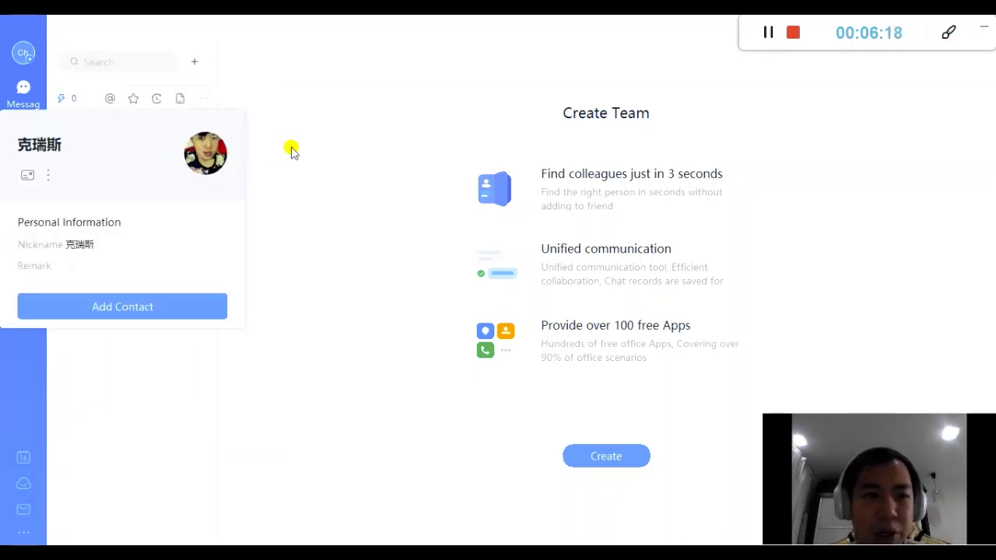
left_click(347, 152)
Look up the user by their ID number, view the profile card, and close it
left_click(117, 56)
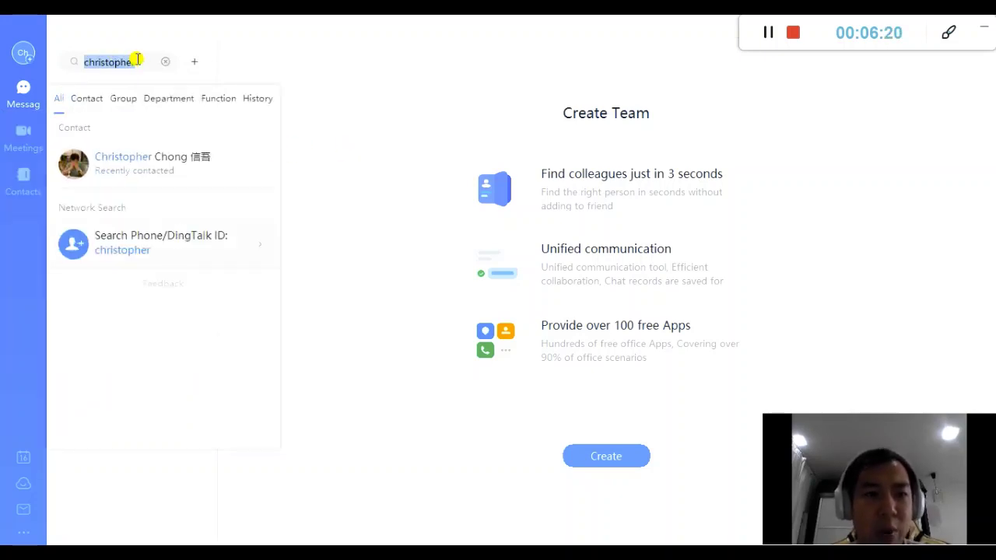
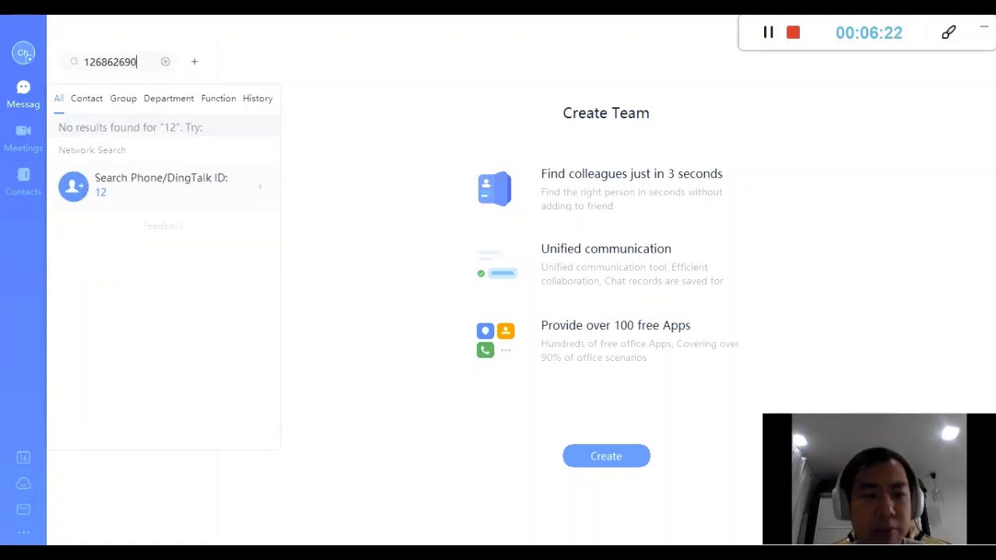
left_click(147, 183)
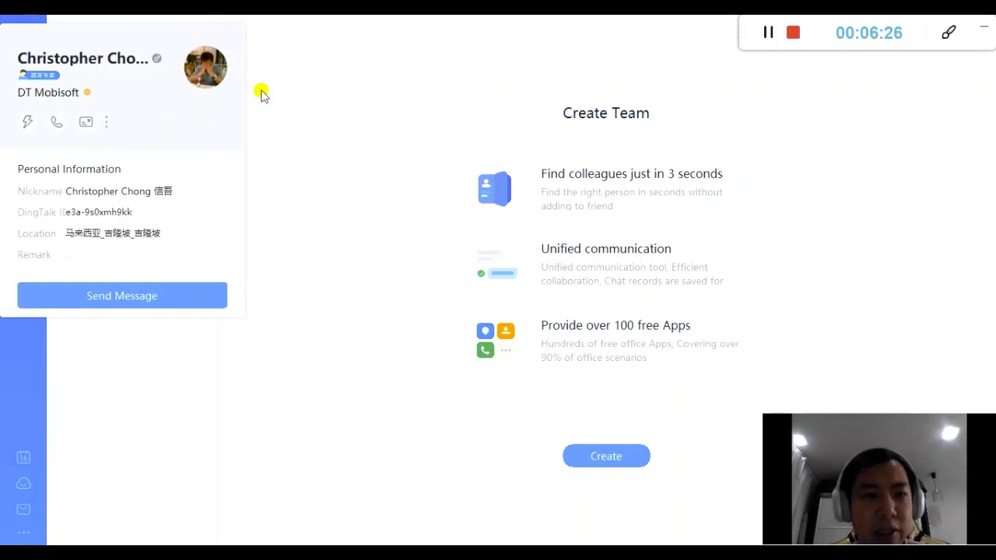
left_click(265, 204)
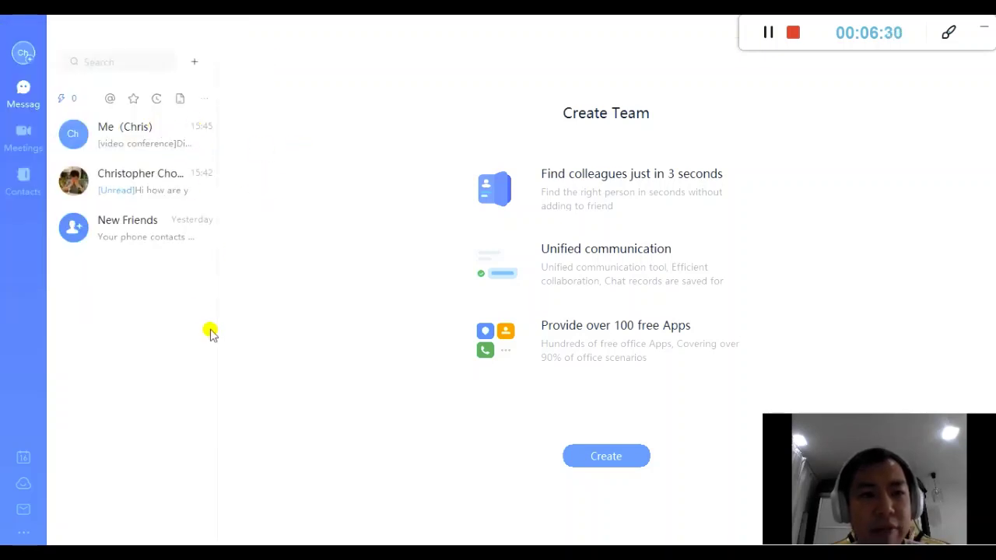
In the contact's chat, review older messages, send 'hi how are you', and check its read status
left_click(142, 185)
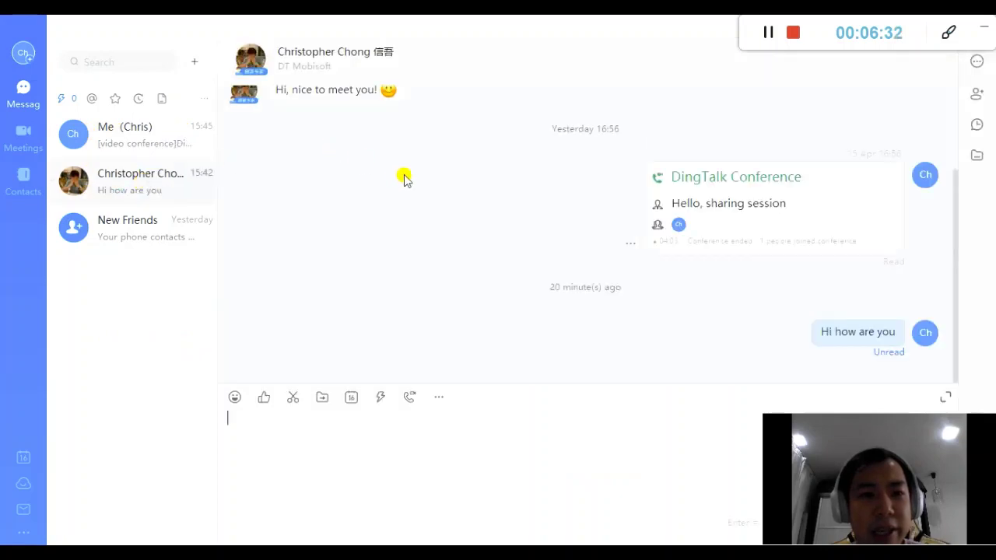
scroll(424, 192, "up", 3)
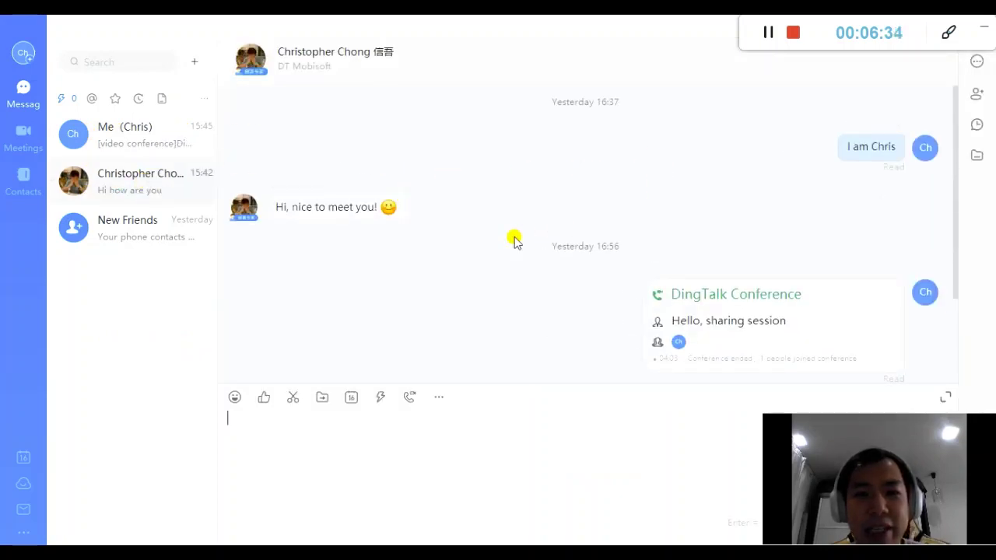
left_click_drag(274, 209, 402, 175)
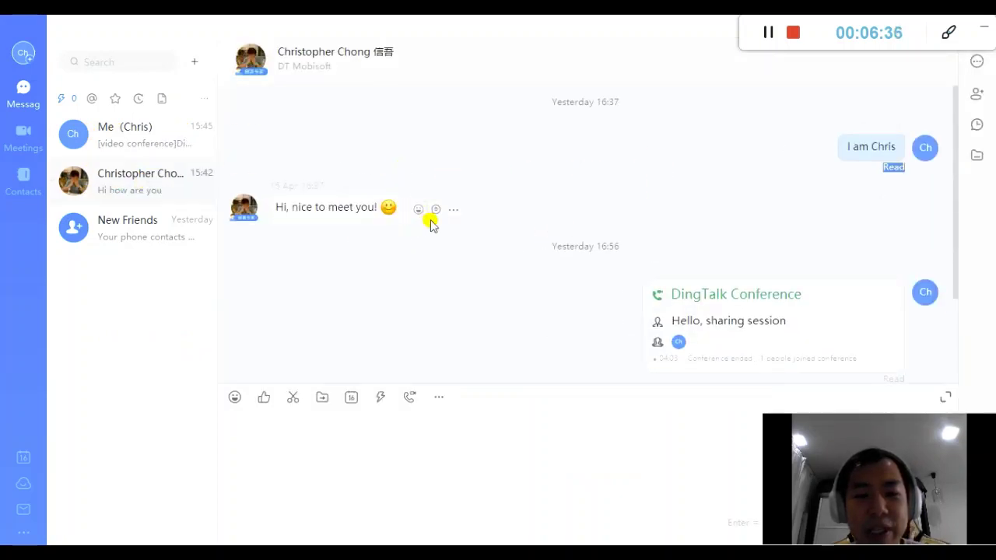
scroll(440, 233, "down", 3)
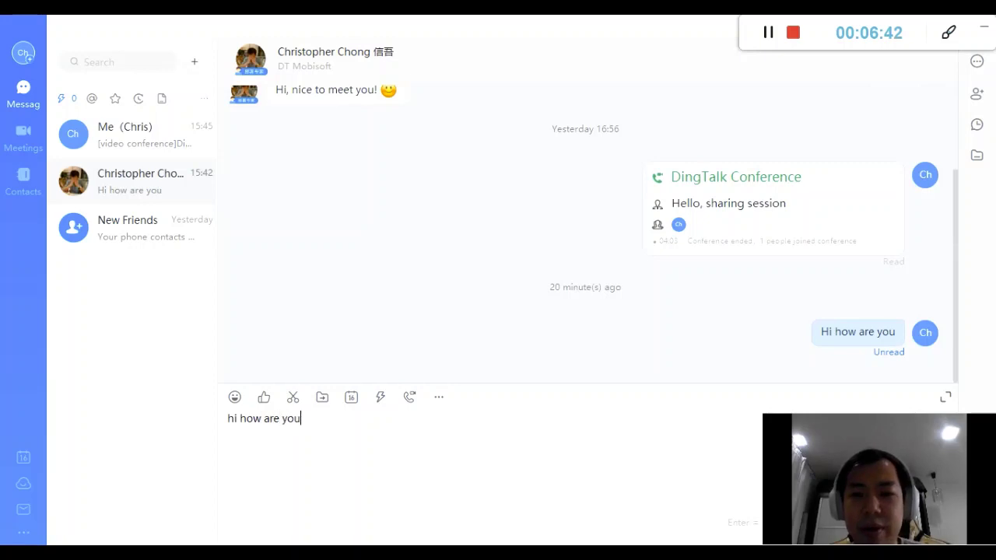
key("Return")
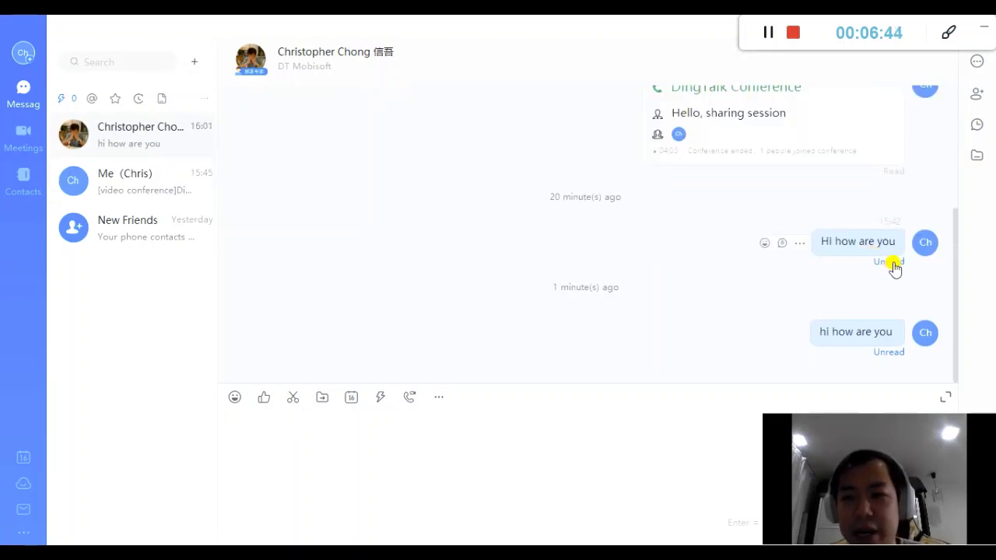
left_click(892, 264)
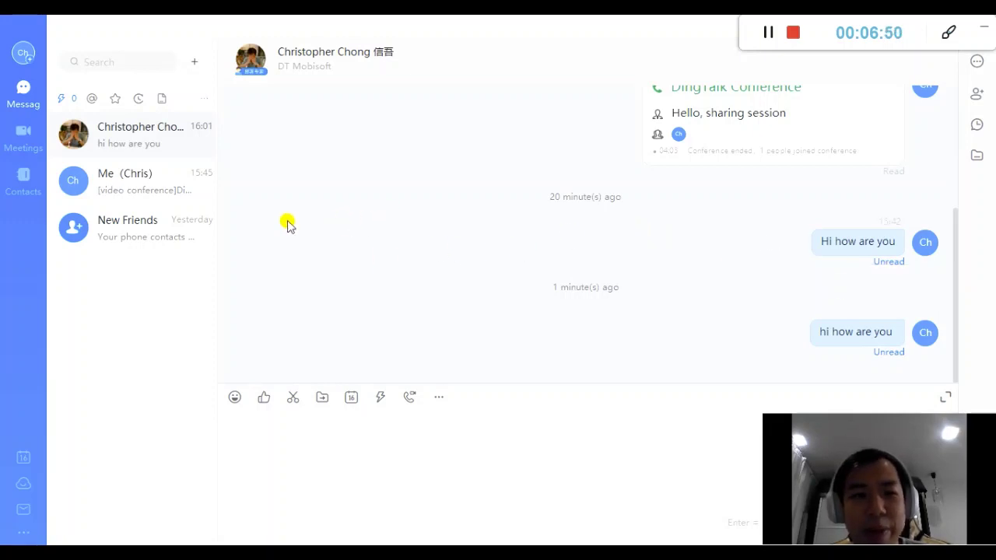
left_click(24, 145)
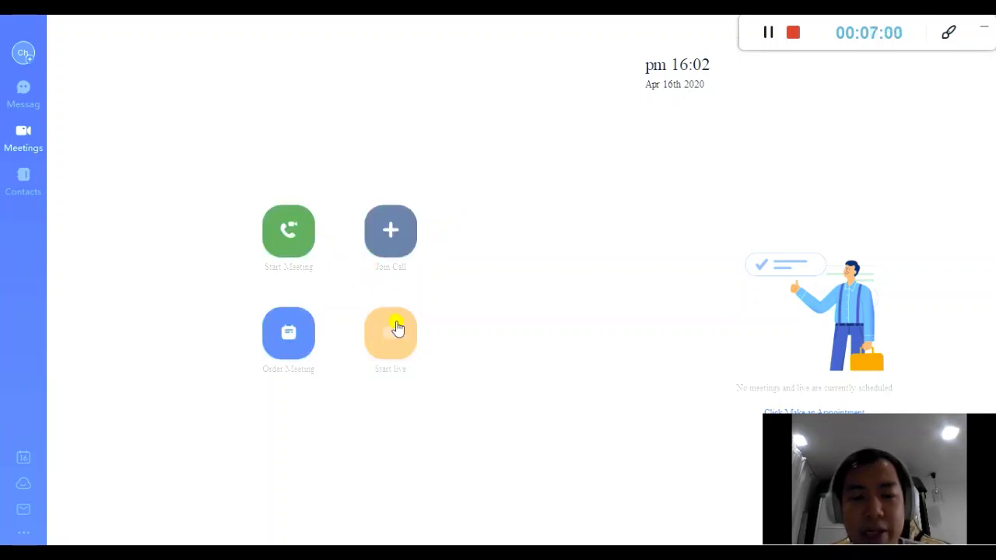
Create a new meeting, retitle it 'DingTalk Tutorial - 101', and switch off microphone and camera
left_click(277, 241)
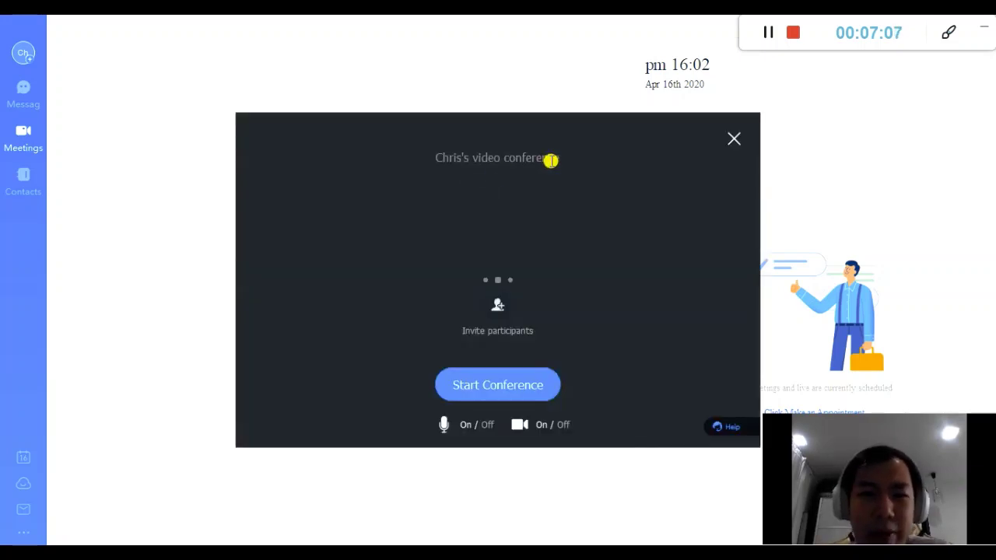
left_click(571, 157)
left_click_drag(503, 158, 432, 163)
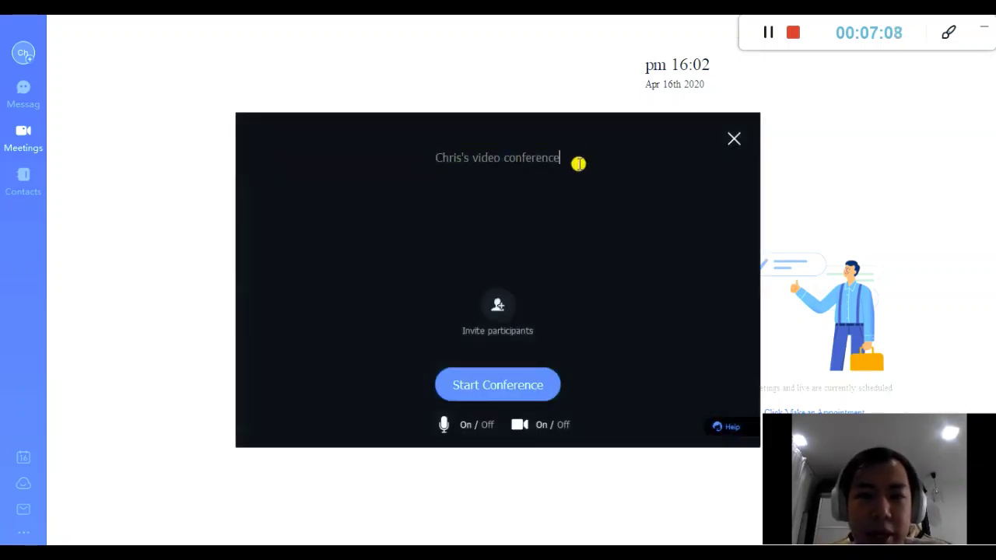
left_click_drag(578, 162, 438, 163)
key("BackSpace")
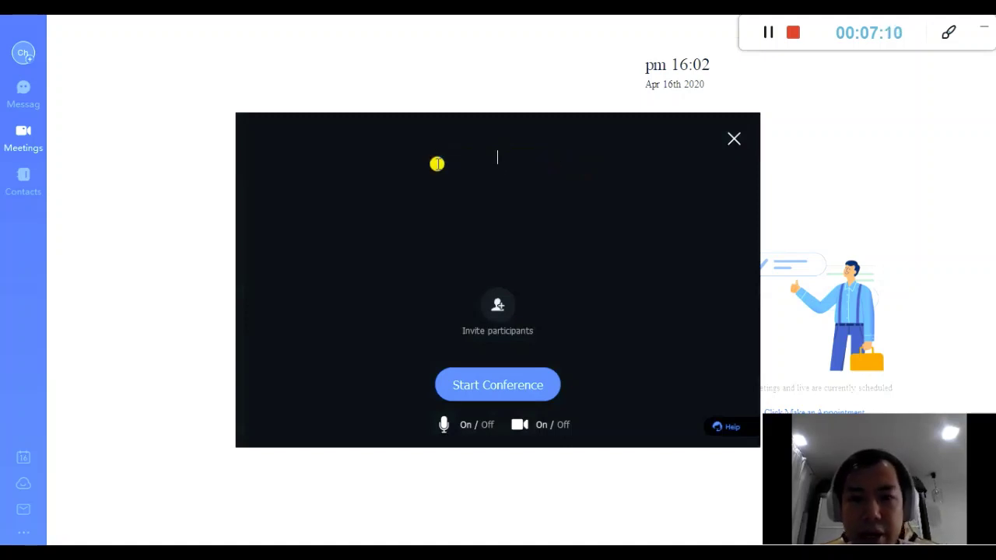
type("DingTalk Tutorial - 101")
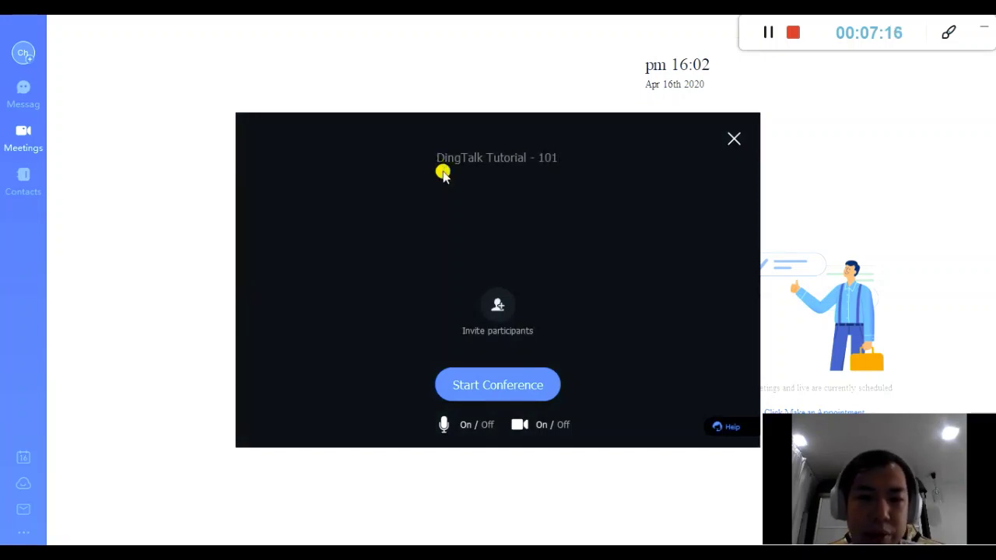
left_click(473, 424)
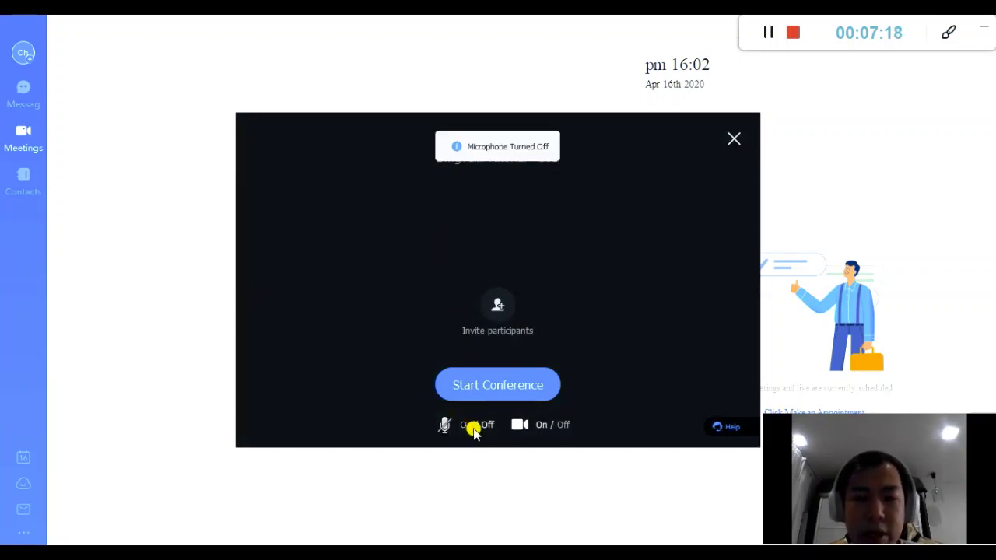
left_click(552, 428)
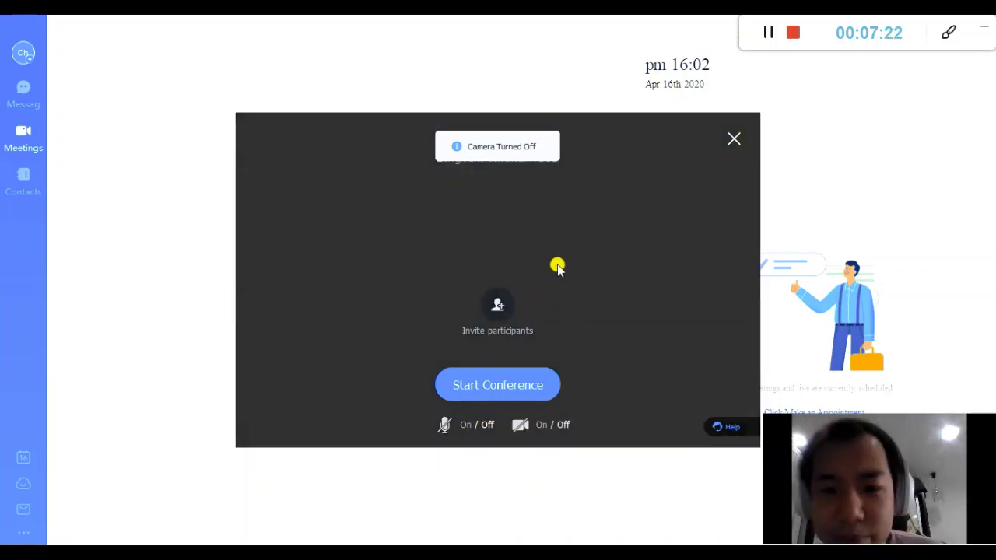
Start the conference and invite one contact from DingTalk Contacts, confirming with OK (1/102)
left_click(502, 309)
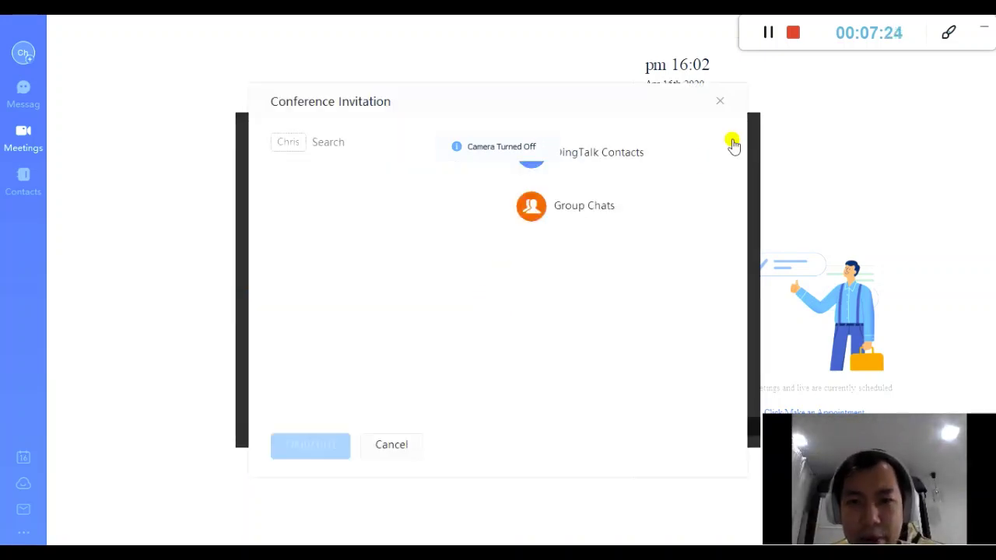
left_click(719, 102)
left_click(510, 383)
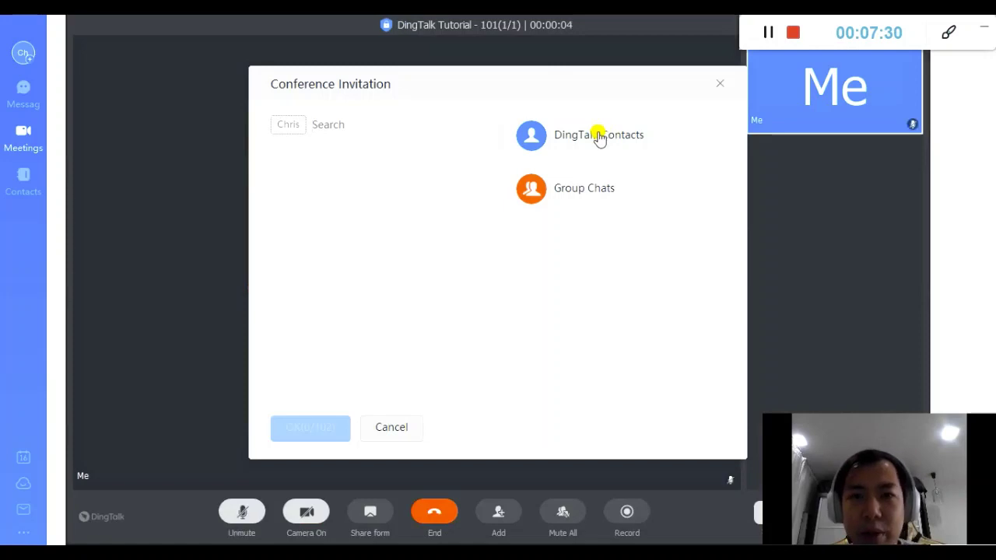
left_click(599, 136)
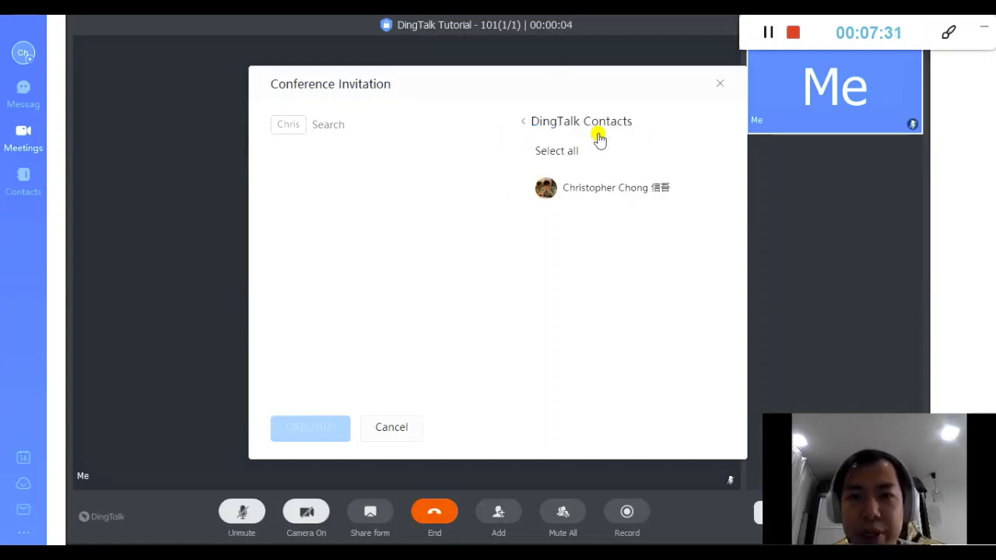
left_click(590, 189)
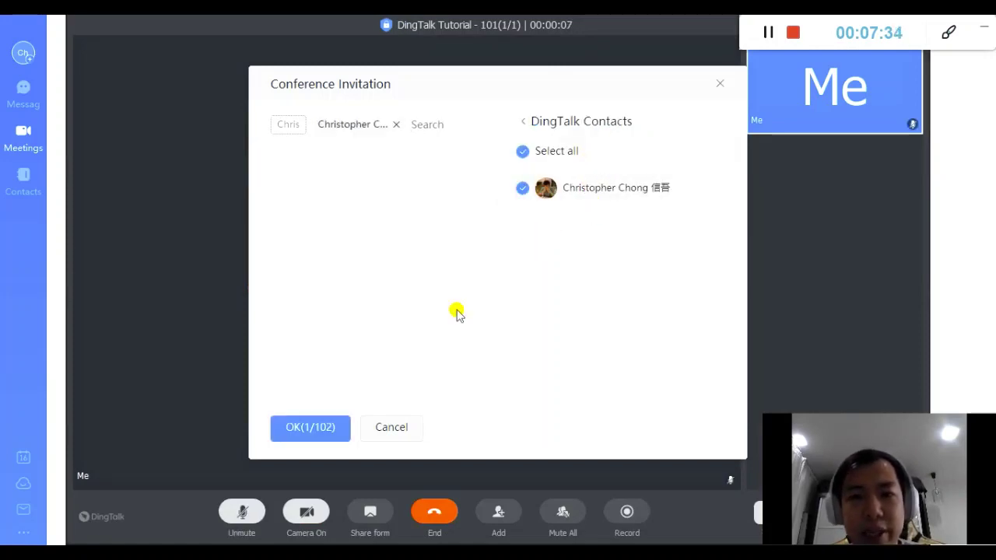
left_click(330, 426)
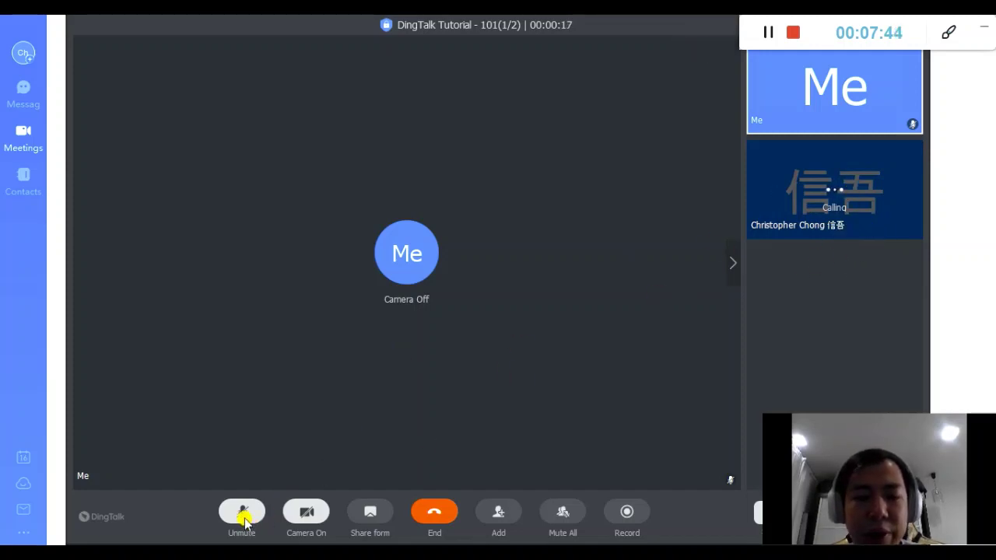
Turn the microphone on and off, then the camera on and off, leaving both off
left_click_drag(855, 473, 855, 390)
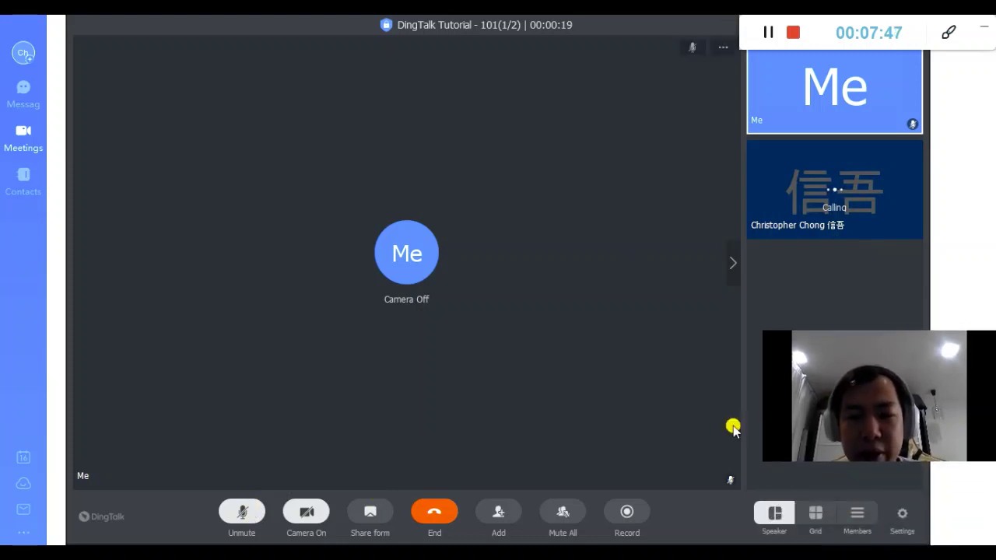
left_click(241, 515)
left_click(243, 514)
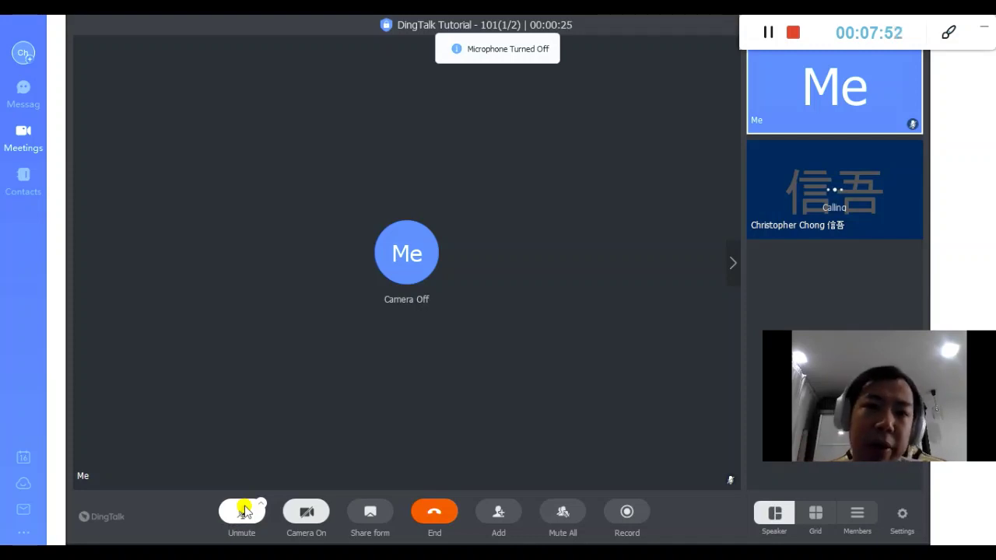
left_click(306, 511)
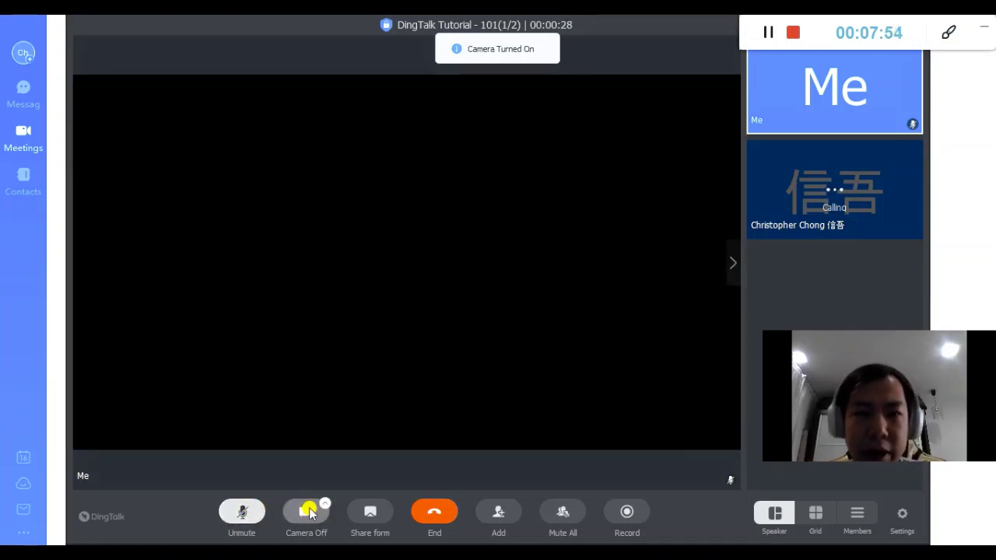
left_click(308, 512)
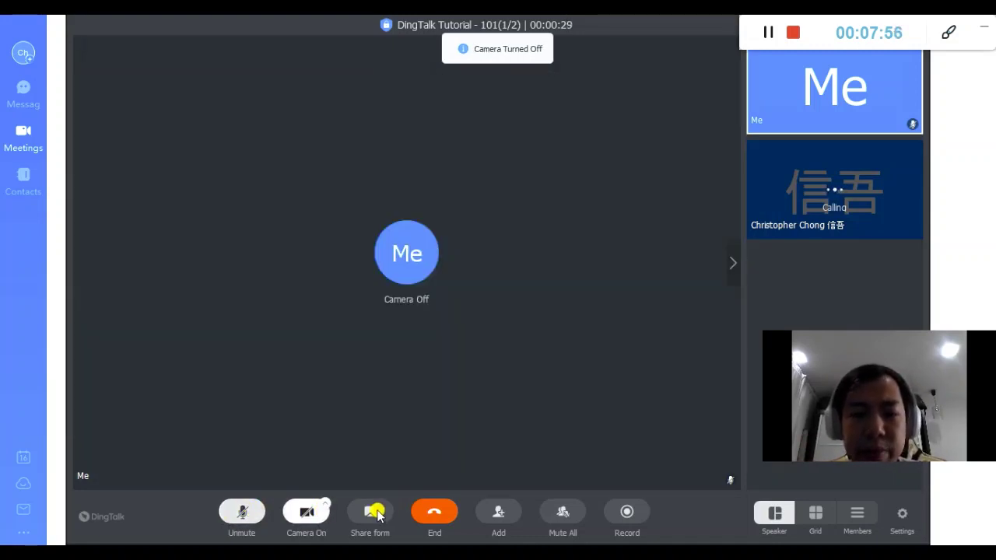
Share the whole Desktop, collapse and move the In meeting bar, then end sharing
left_click(375, 513)
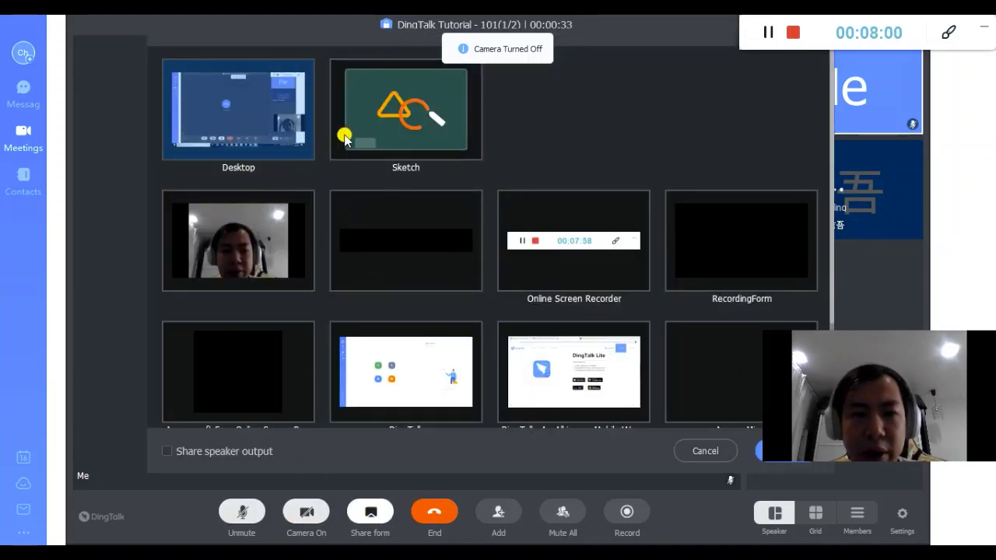
double_click(257, 136)
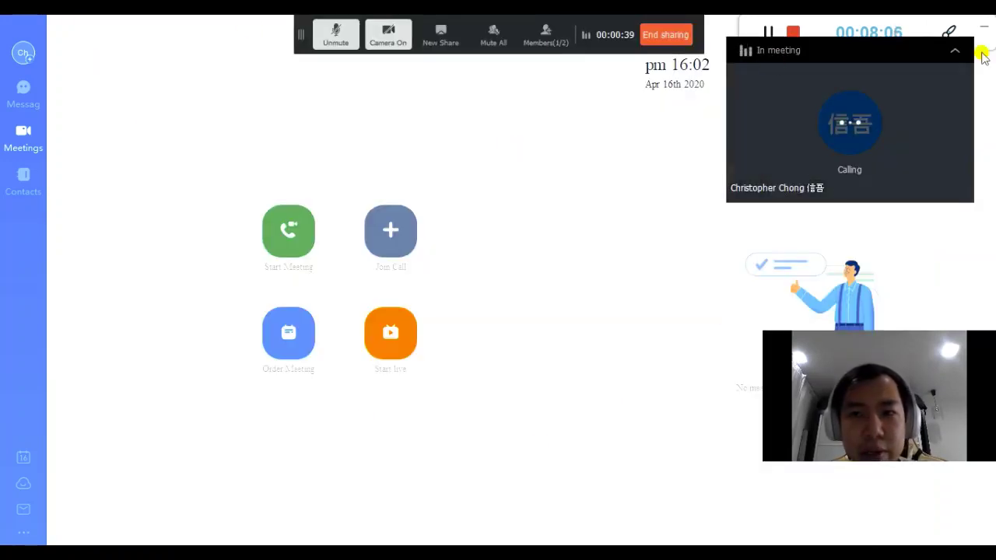
left_click(955, 49)
left_click_drag(903, 48, 813, 25)
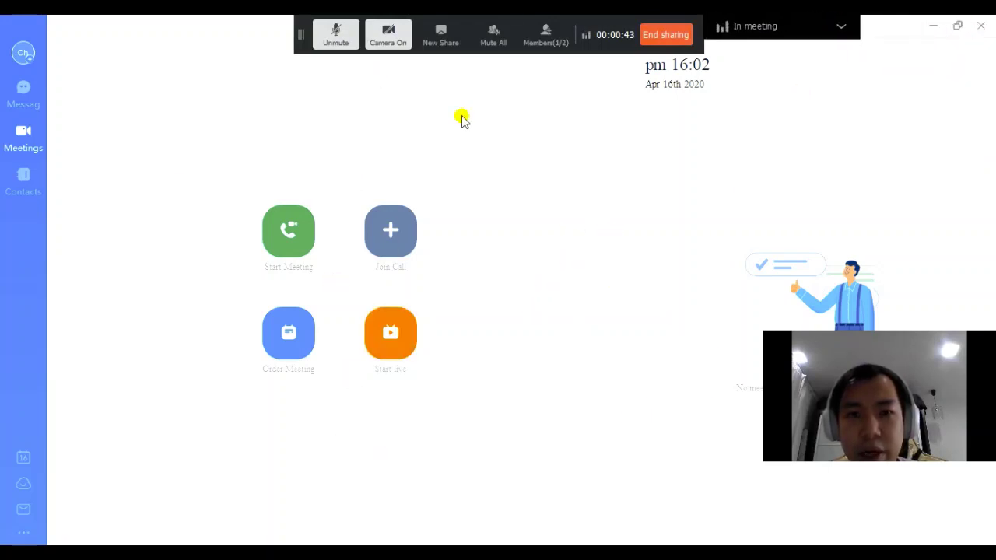
left_click(663, 39)
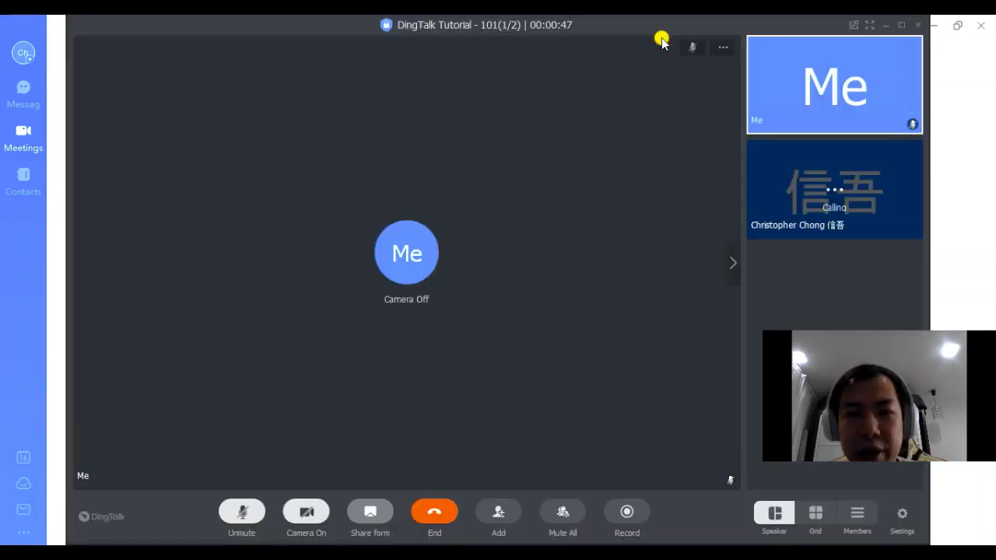
Start sharing the DingTalk download page browser window from the sharing choices
left_click(373, 511)
left_click(424, 342)
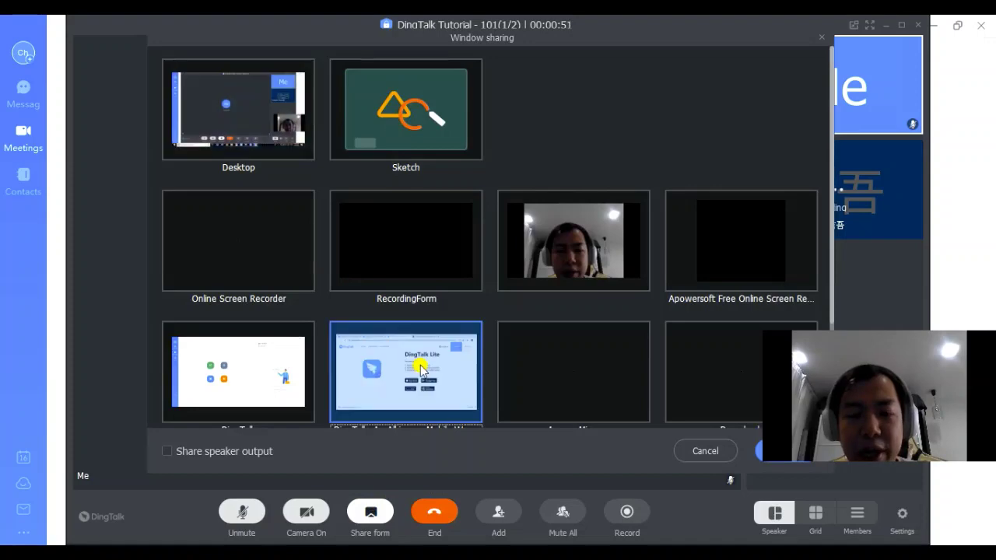
scroll(426, 327, "down", 2)
scroll(397, 265, "up", 2)
double_click(393, 364)
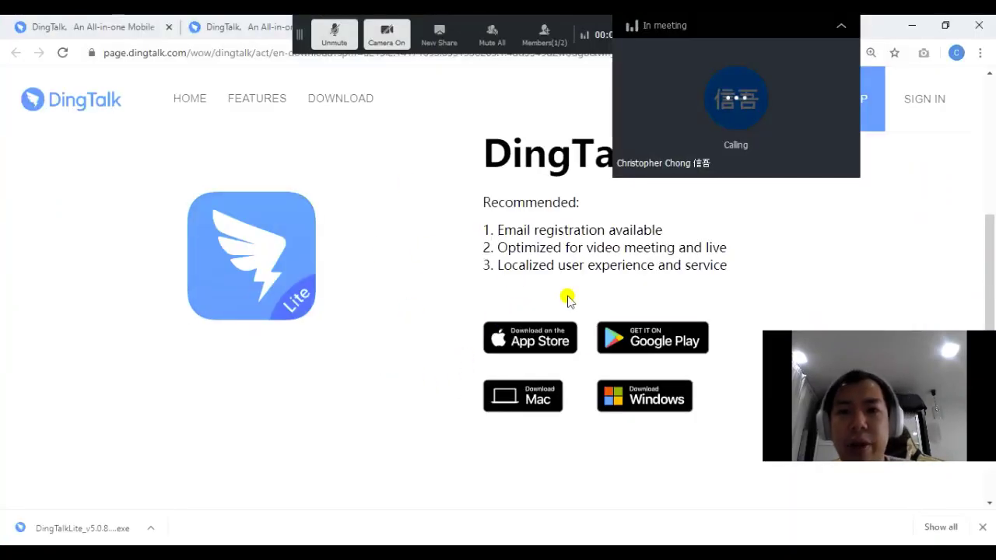
scroll(497, 264, "up", 1)
scroll(503, 295, "up", 4)
scroll(503, 296, "down", 3)
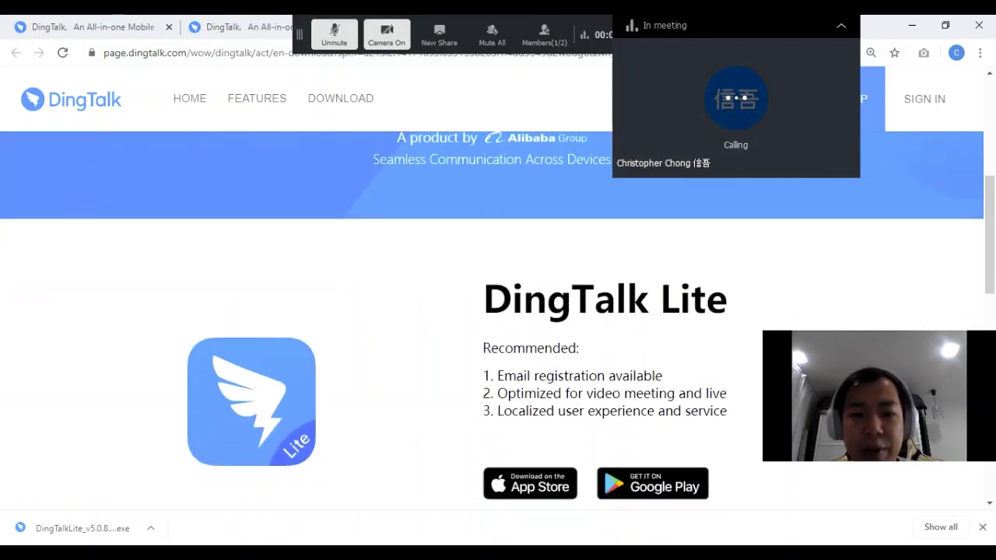
Enter an 11-digit number in Calculator, move its window left, and start a New Share
key("alt+Tab")
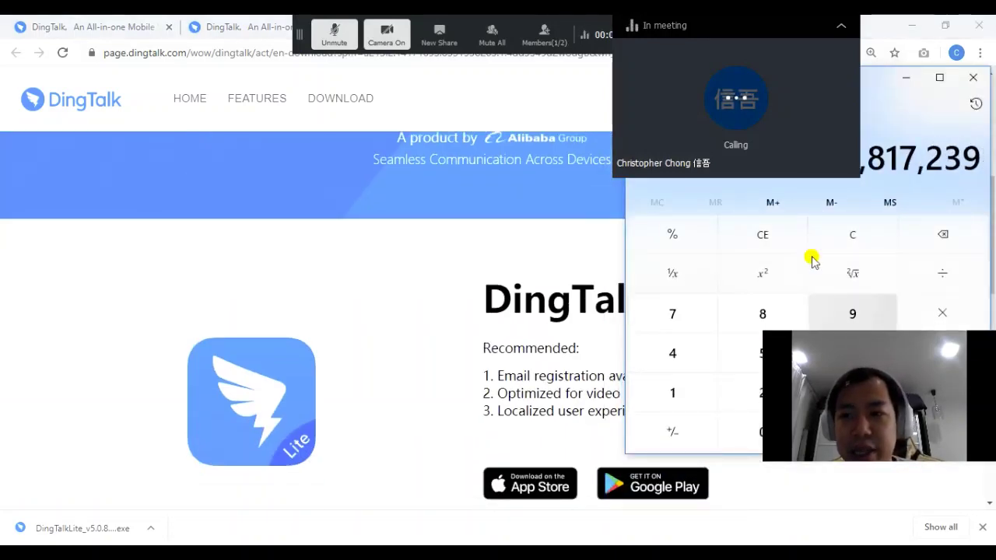
left_click(841, 26)
left_click_drag(860, 77, 529, 96)
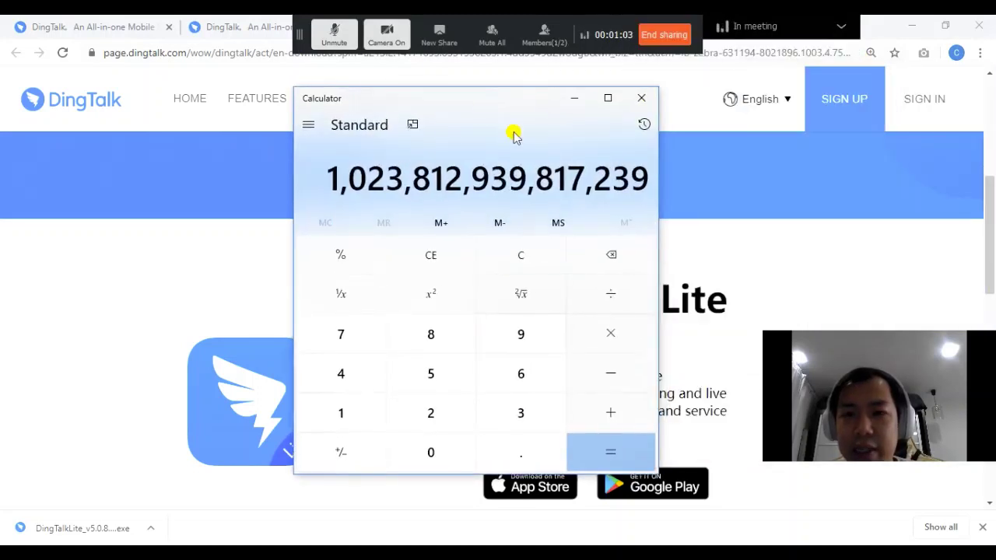
left_click(744, 182)
mouse_move(758, 99)
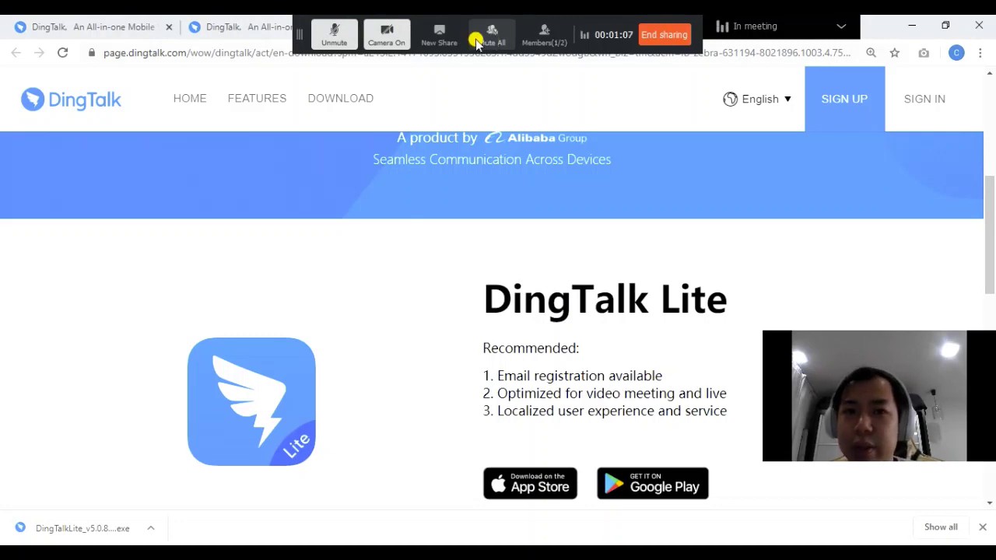
left_click(440, 37)
Share the Sketch whiteboard, reposition its window, and draw a red pencil scribble
left_click(424, 147)
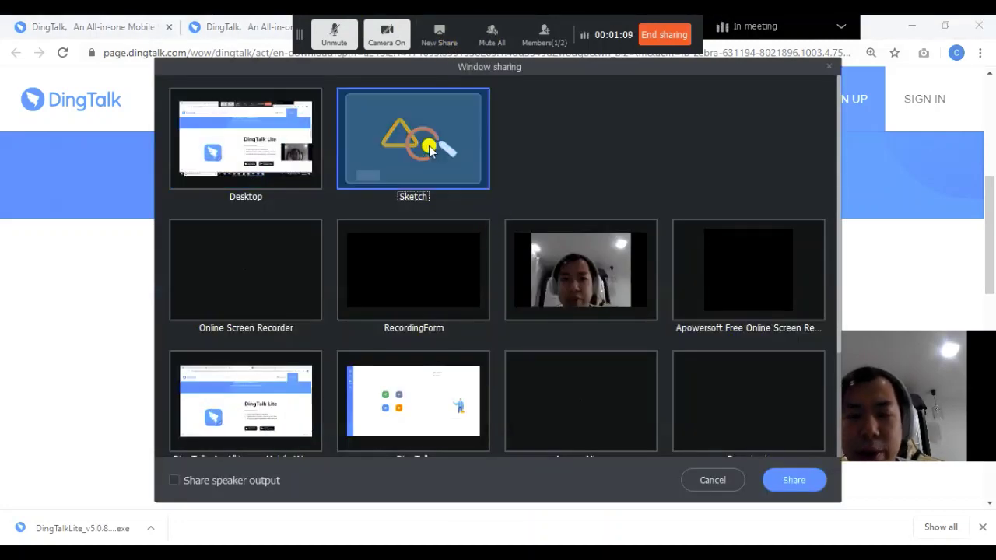
double_click(418, 147)
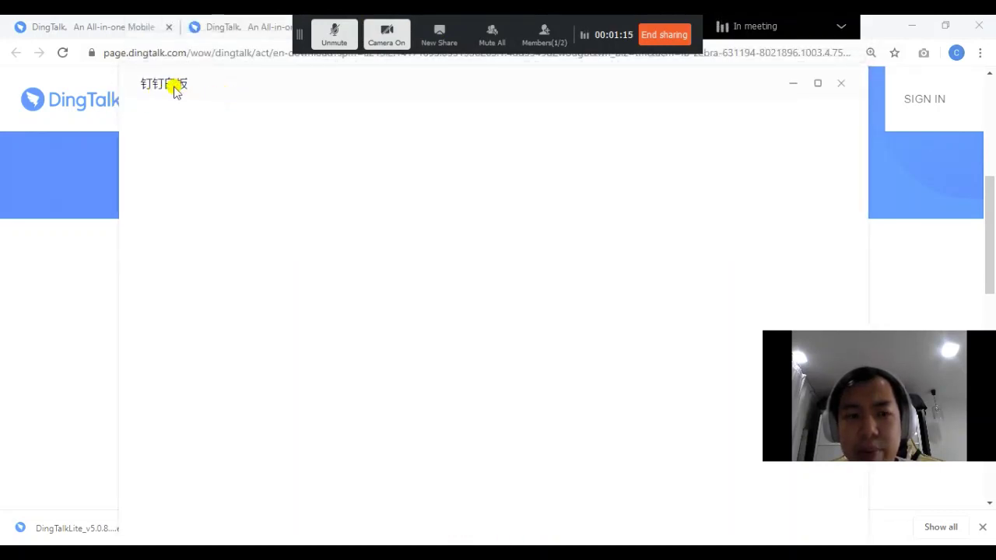
left_click_drag(176, 90, 276, 73)
left_click_drag(91, 53, 326, 62)
left_click(770, 191)
mouse_move(201, 228)
left_mouse_down()
mouse_move(264, 319)
mouse_move(627, 224)
left_mouse_up()
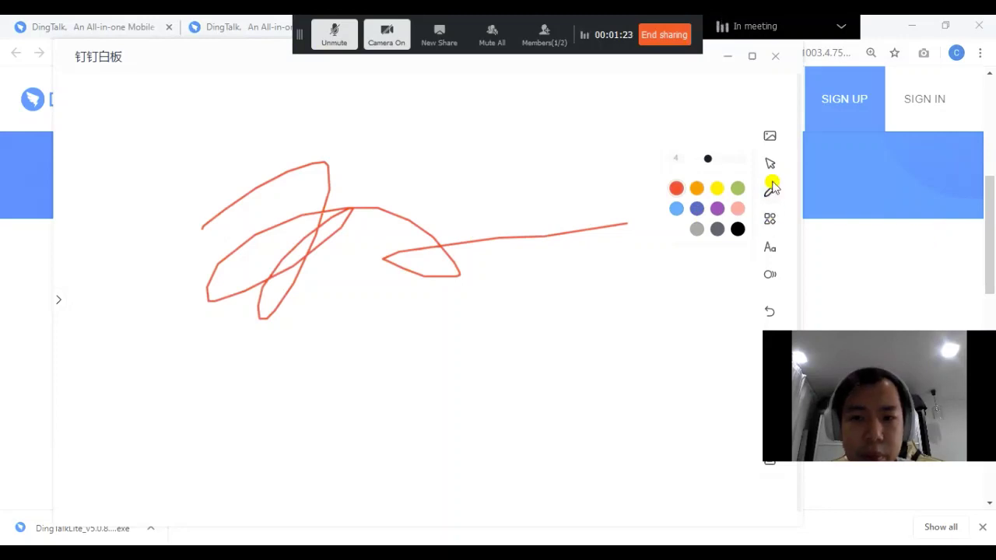
Add the text 'Welcome to dingtalk' below the scribble and draw four circles and ellipses
left_click(770, 246)
left_click(440, 306)
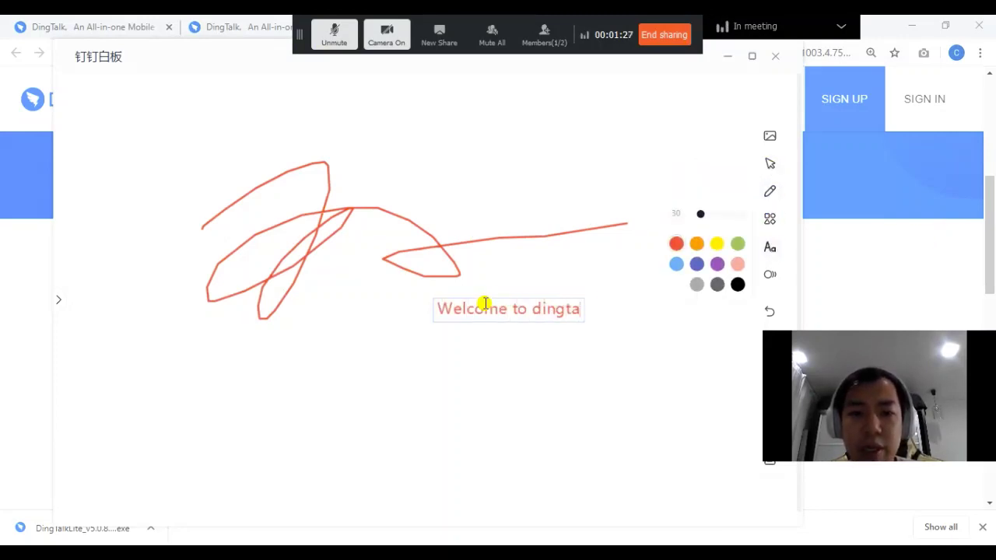
left_click(496, 195)
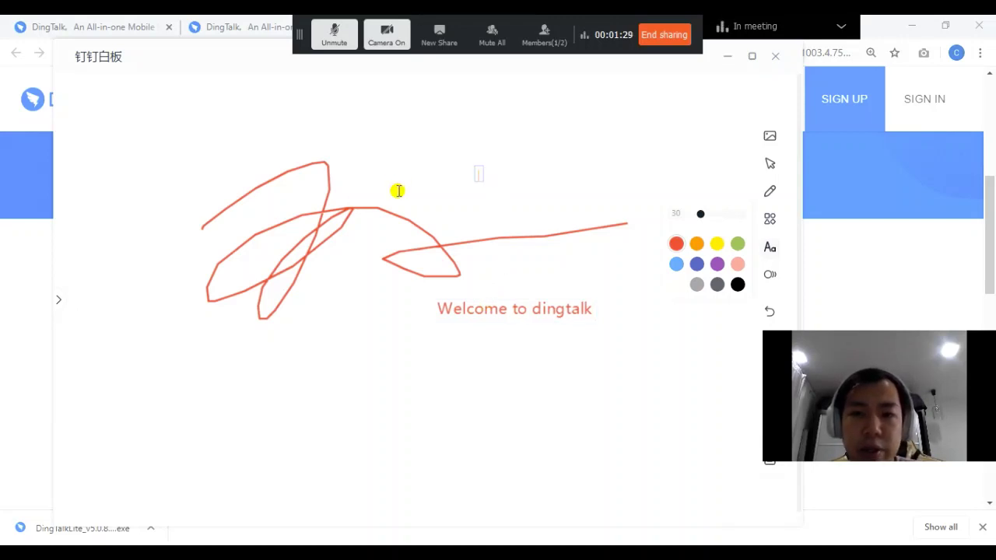
left_click(770, 218)
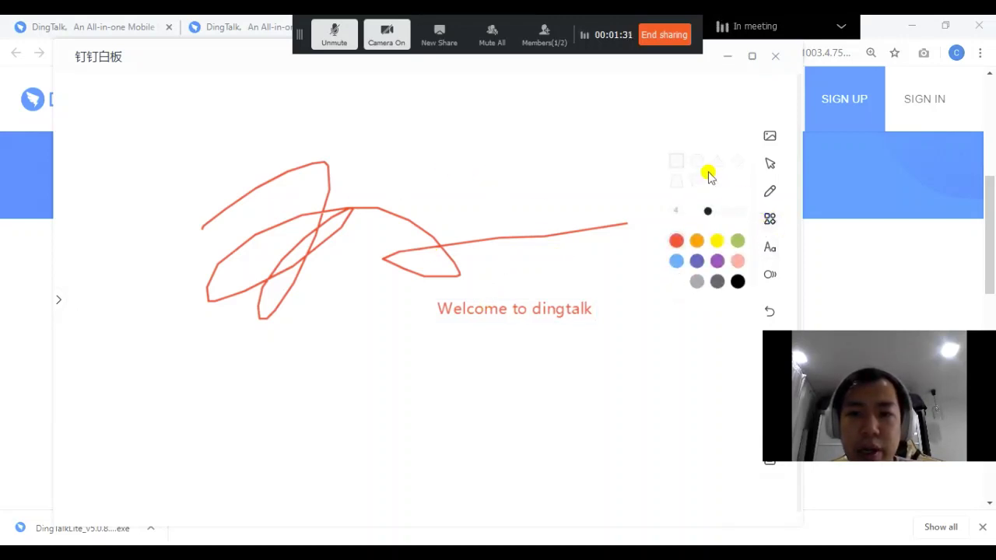
left_click_drag(363, 174, 513, 333)
left_click_drag(650, 448, 677, 475)
left_click_drag(429, 175, 679, 429)
left_click_drag(257, 363, 498, 490)
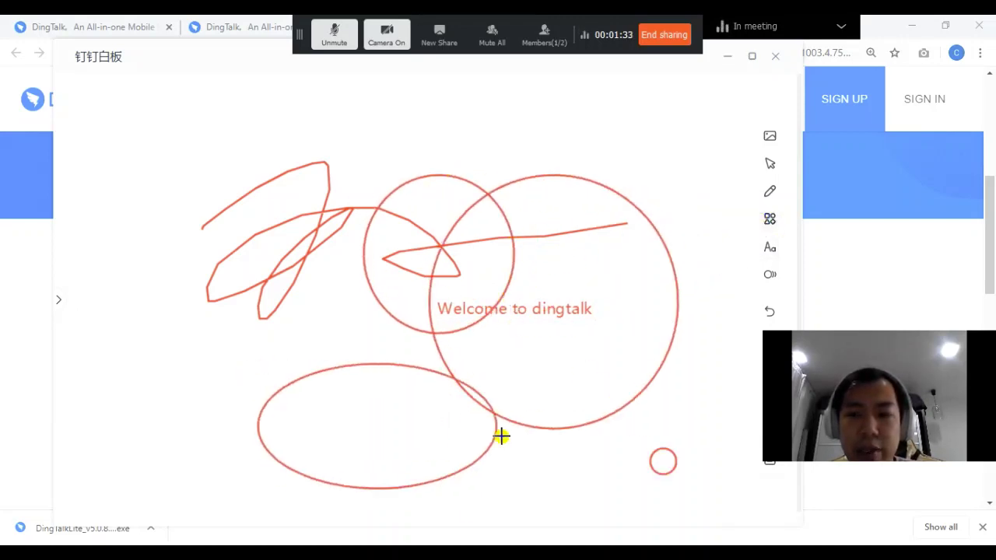
Select the Laser Pointer, switch between the browser and whiteboard, then close the whiteboard
left_click(769, 275)
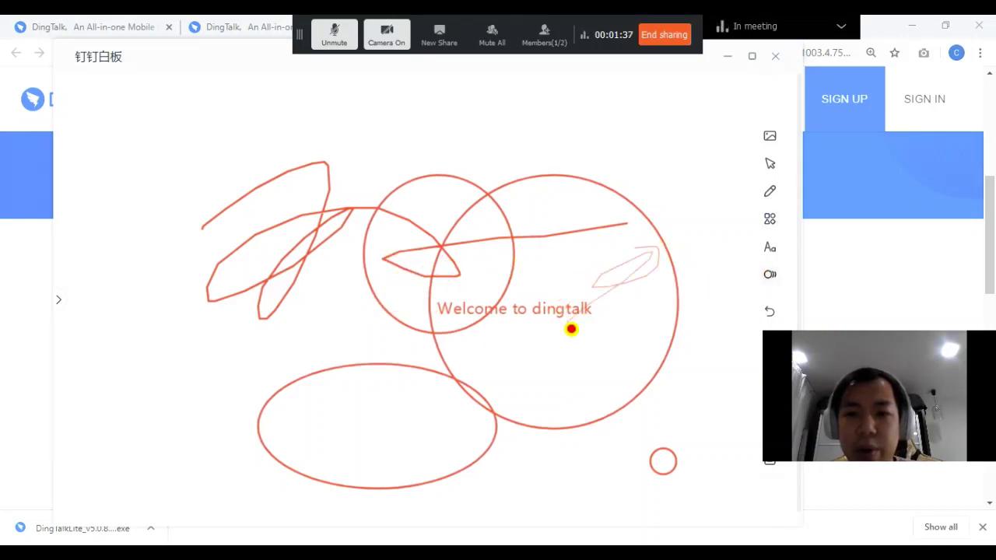
left_click(858, 142)
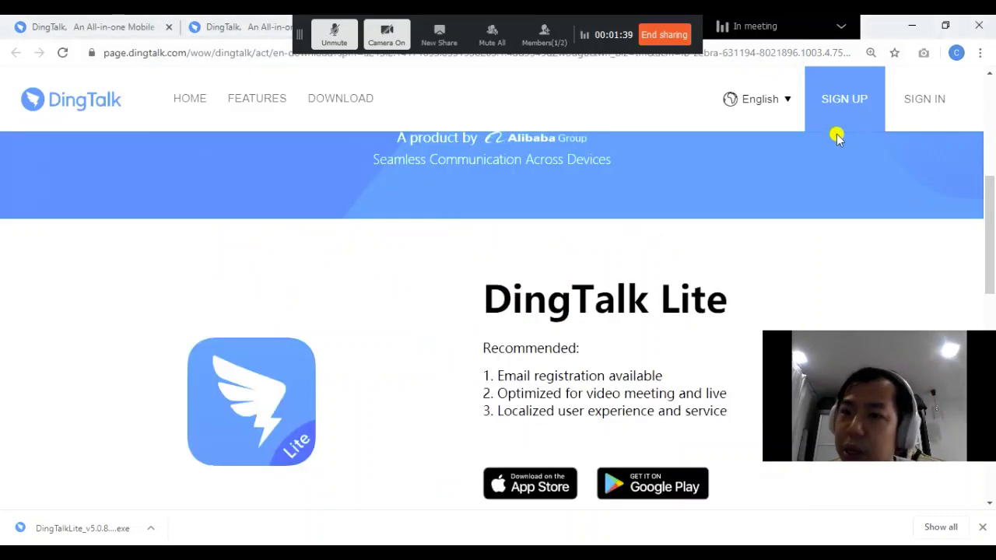
key("alt+Tab")
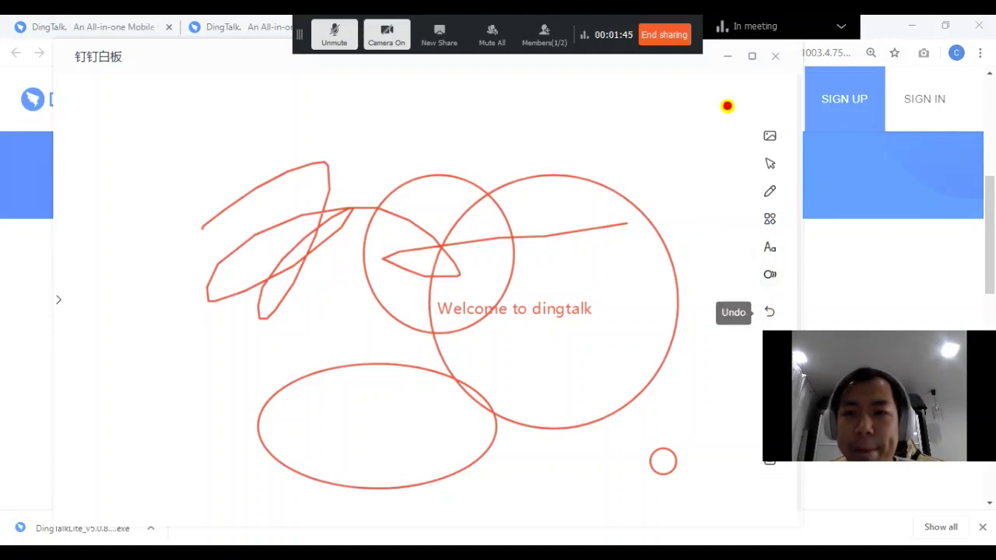
left_click(774, 59)
End the screen share and dismiss the window picker without sharing anything
left_click(620, 41)
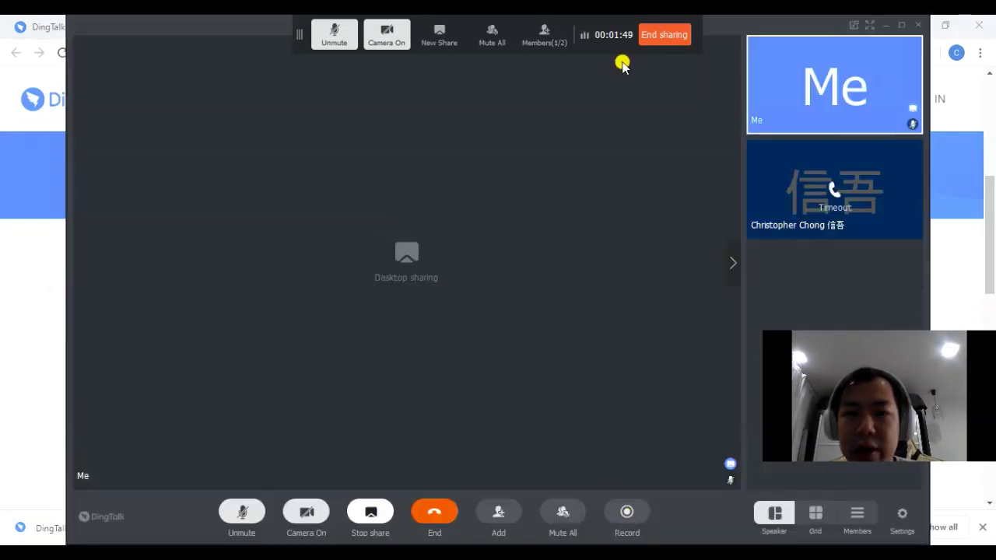
left_click(666, 48)
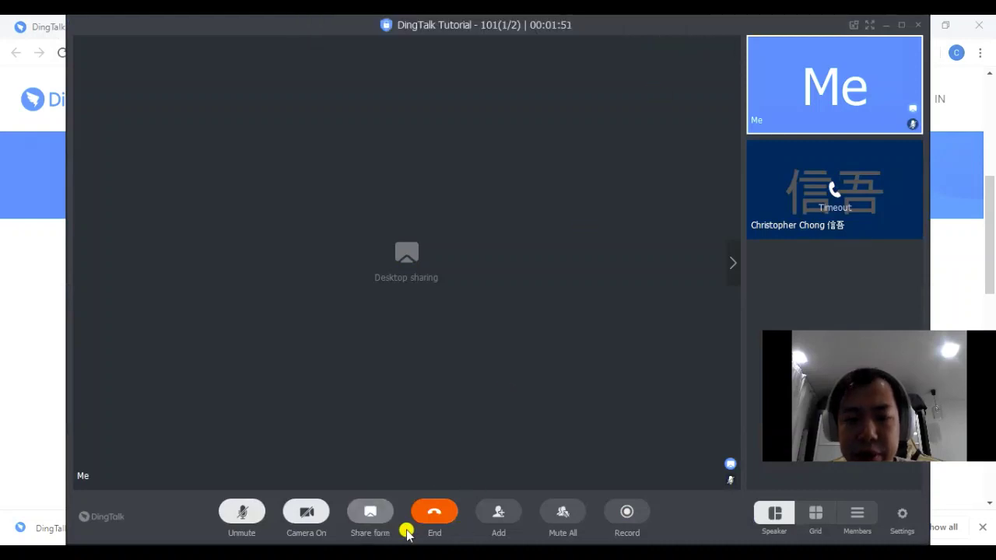
left_click(370, 513)
left_click(704, 451)
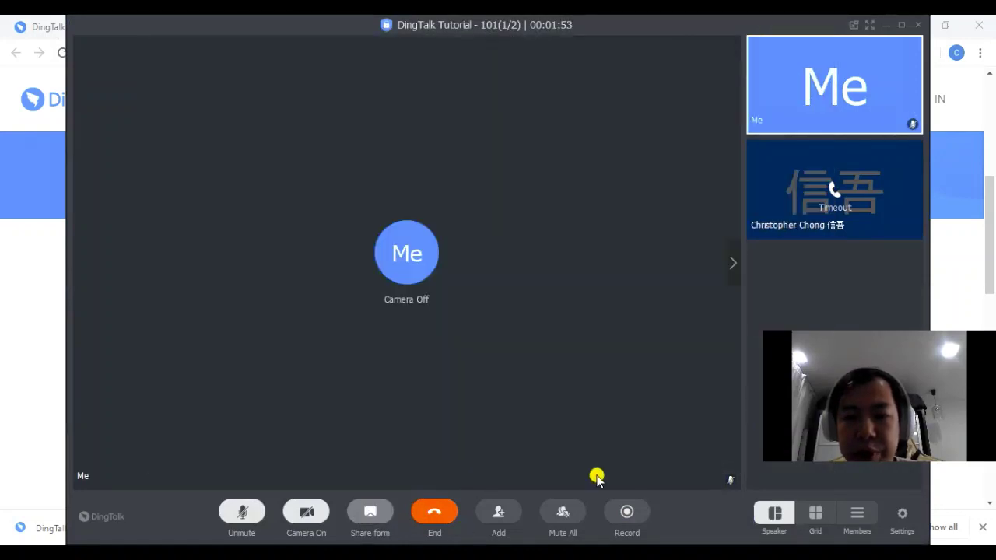
Browse DingTalk Contacts in the Add member invitation, then cancel without inviting anyone
left_click(501, 515)
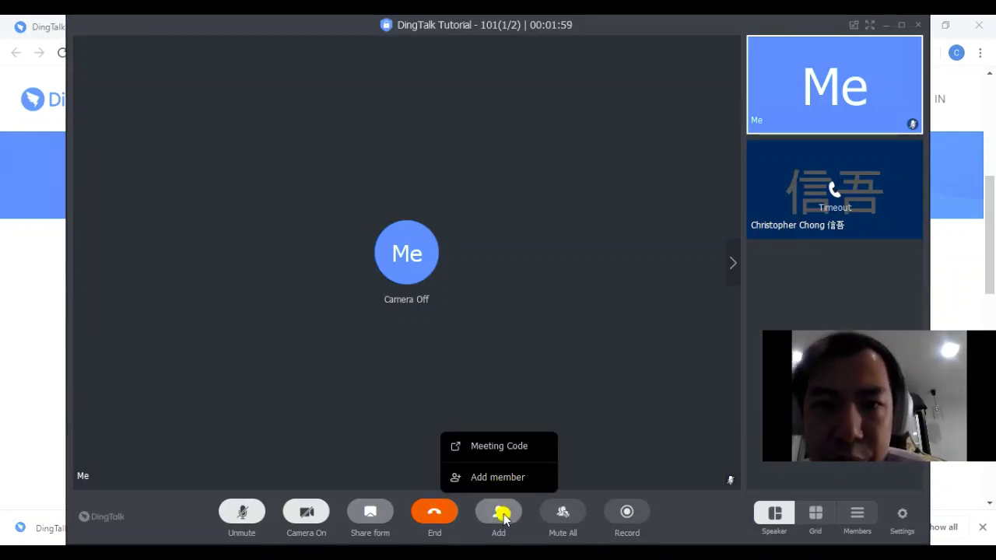
left_click(506, 477)
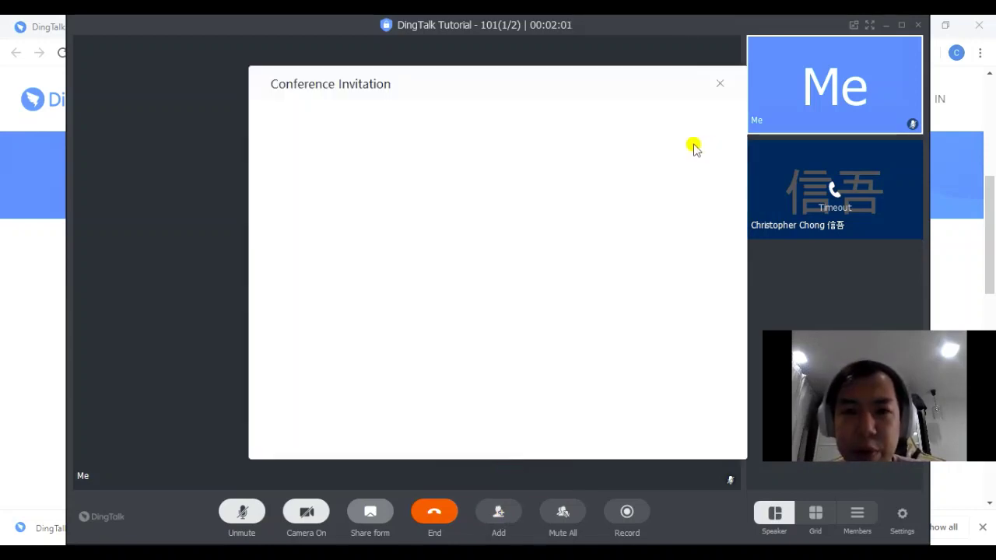
left_click(606, 145)
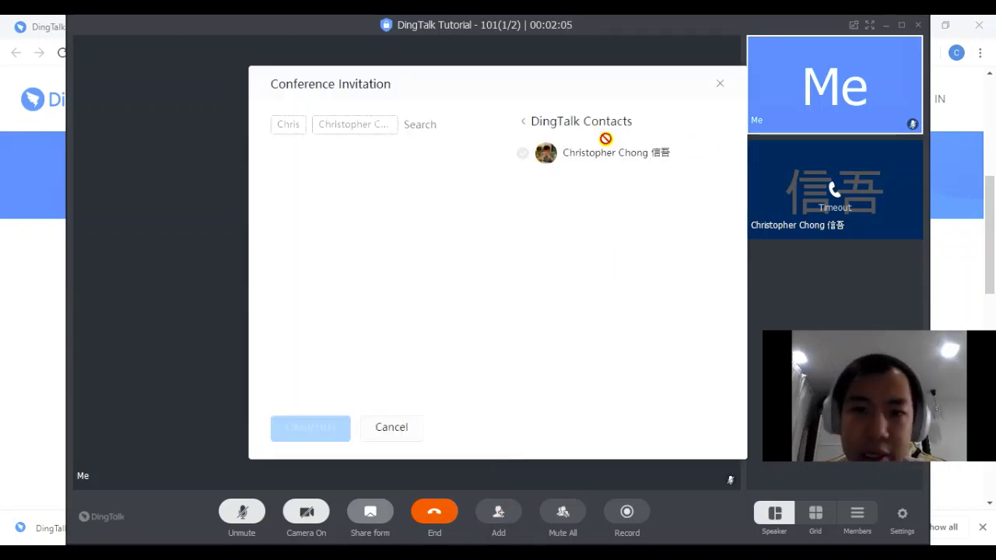
left_click(528, 123)
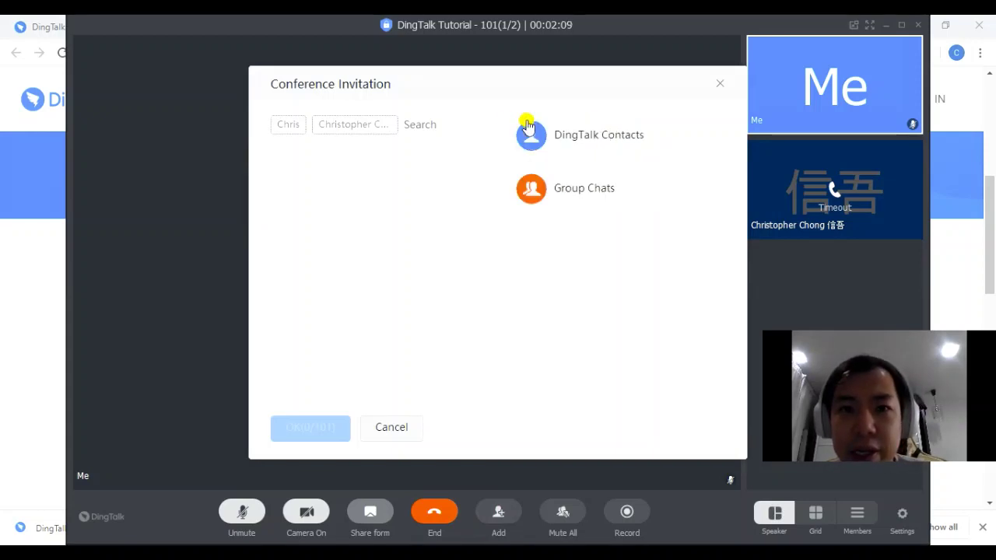
left_click(607, 138)
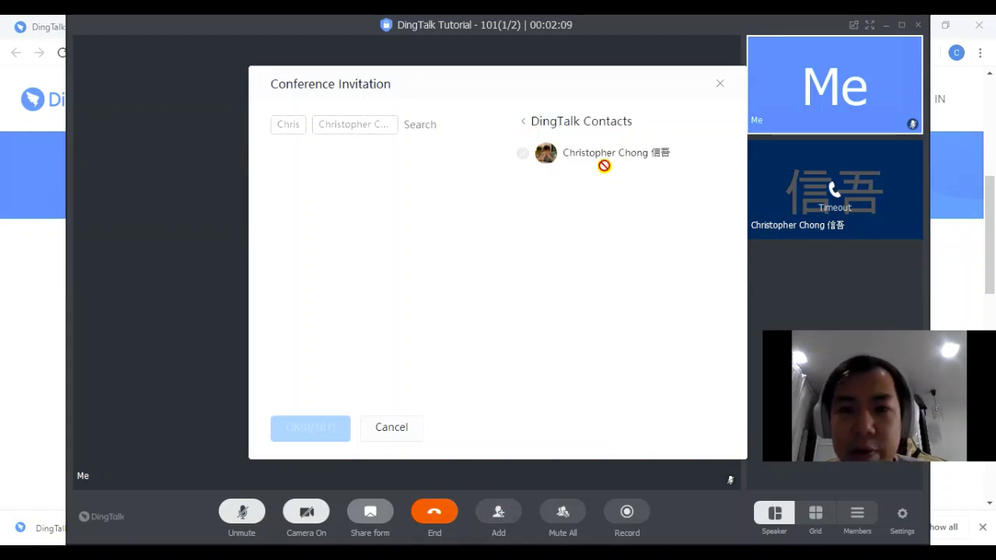
left_click(529, 123)
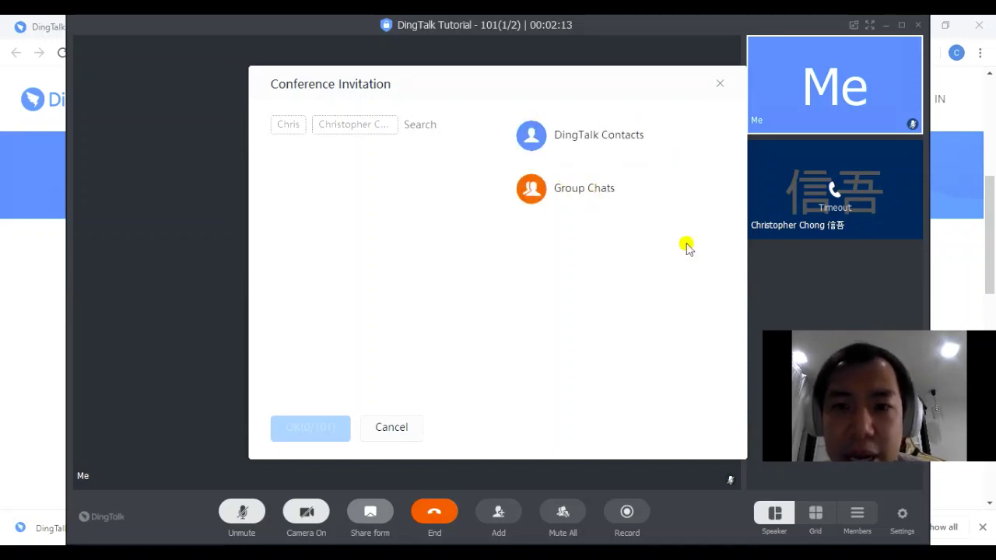
left_click(412, 427)
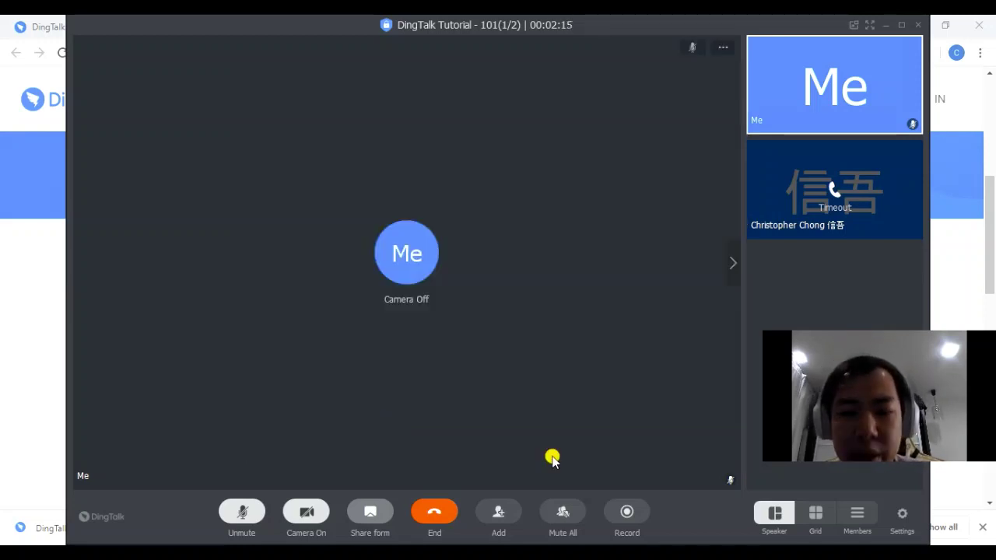
Copy the meeting invitation information from Add > Meeting Code
left_click(551, 514)
left_click(507, 510)
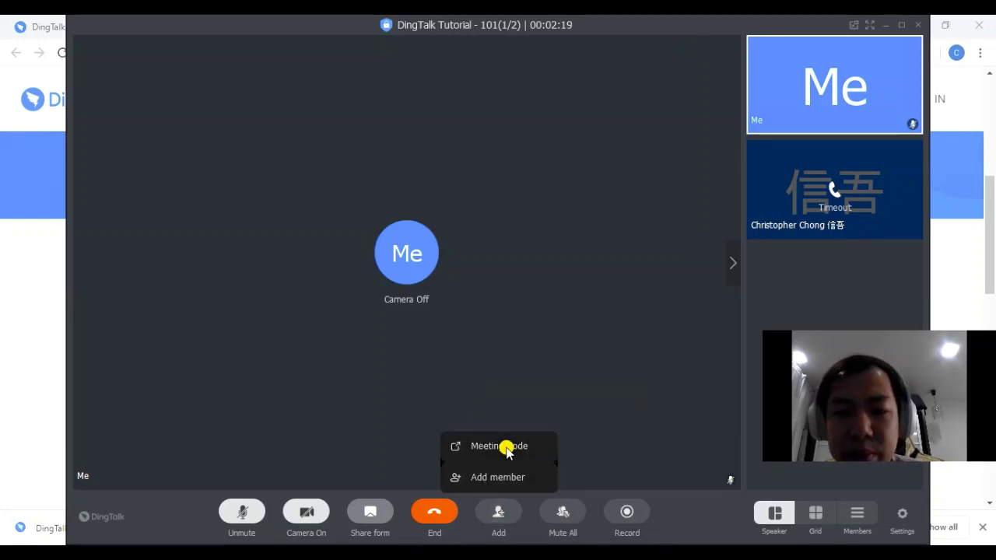
left_click(507, 447)
left_click(415, 375)
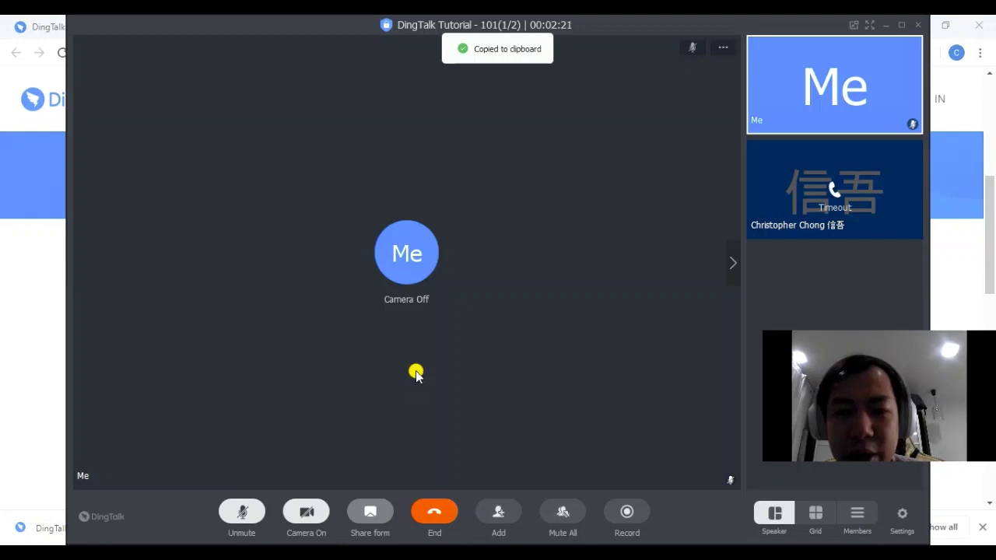
Send the DingTalk Tutorial - 101 meeting card to two recent chats
left_click(491, 513)
left_click(502, 453)
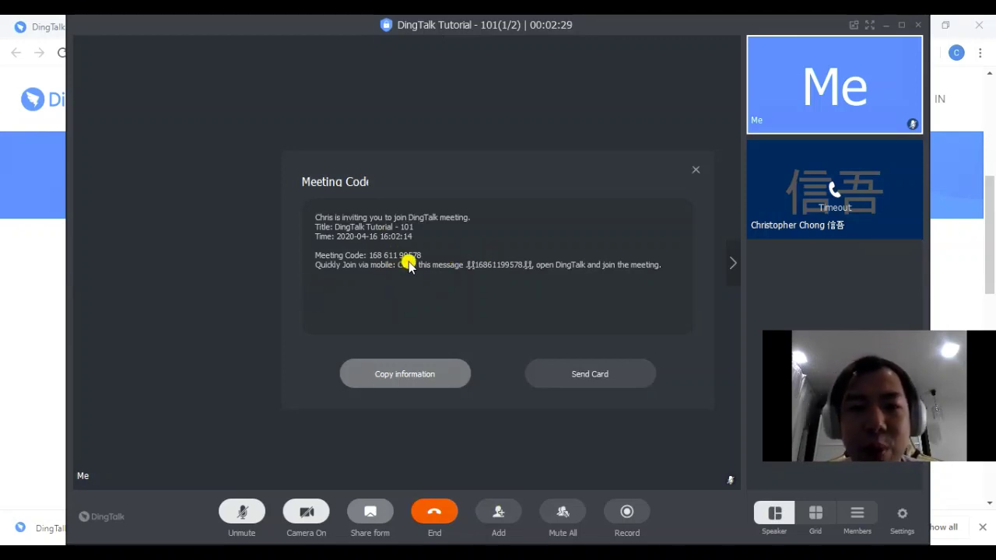
left_click(590, 374)
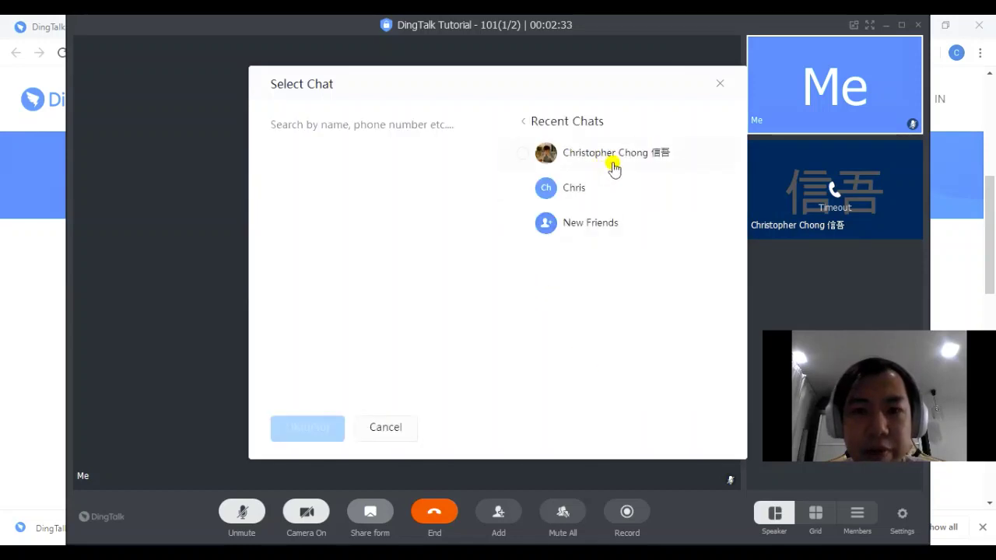
left_click(614, 160)
left_click(594, 190)
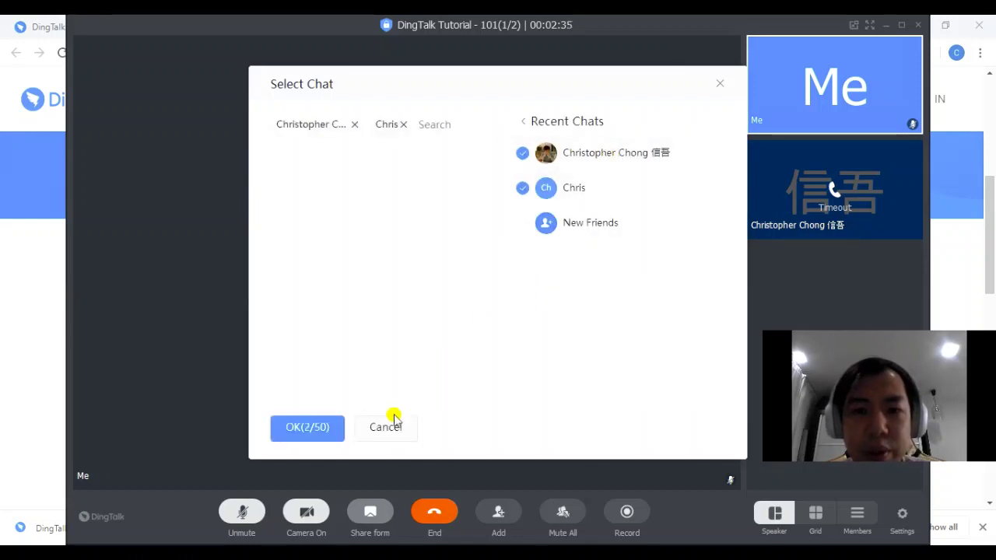
left_click(303, 433)
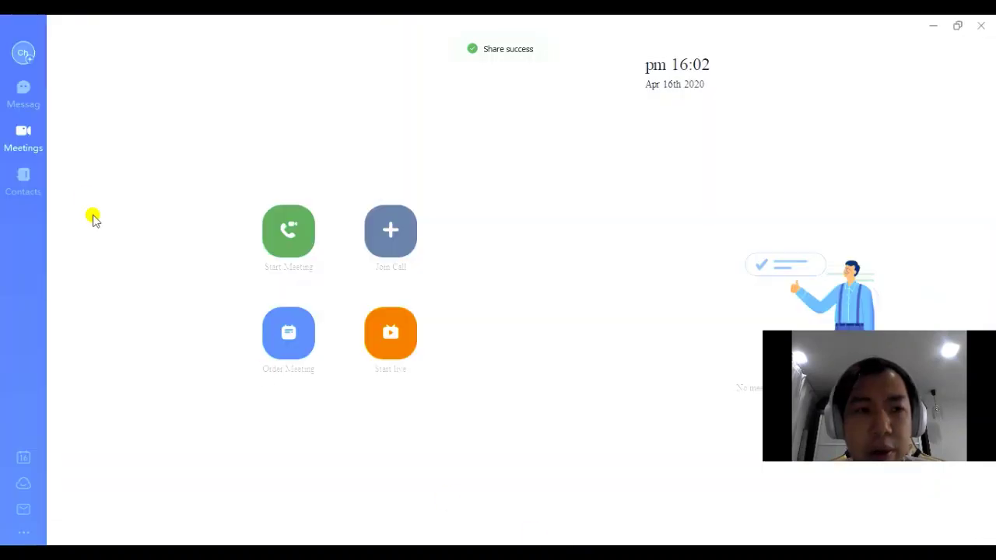
Check the 'DingTalk Tutorial - 101' card in the contact's chat and use Back to conference
left_click(23, 94)
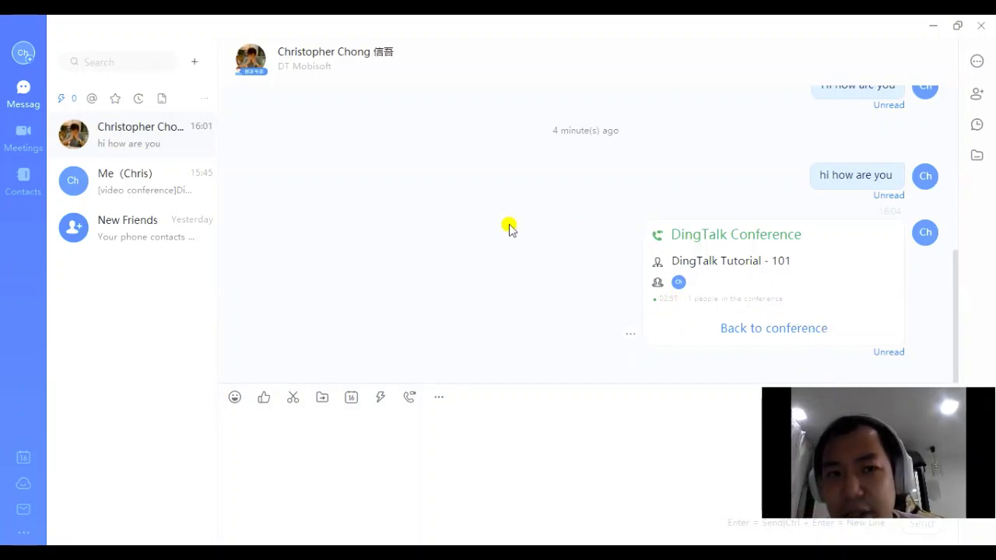
left_click(768, 331)
left_click(933, 26)
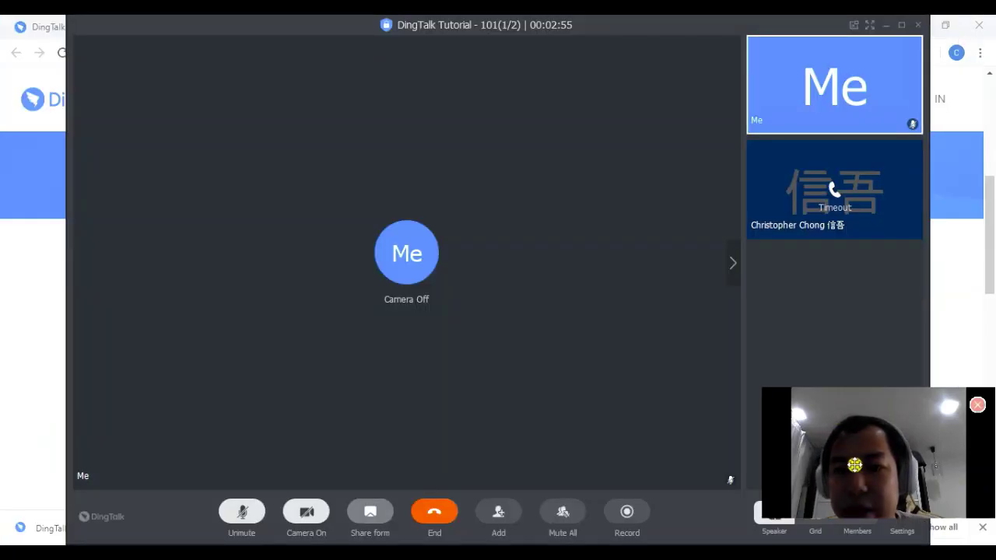
left_click(885, 25)
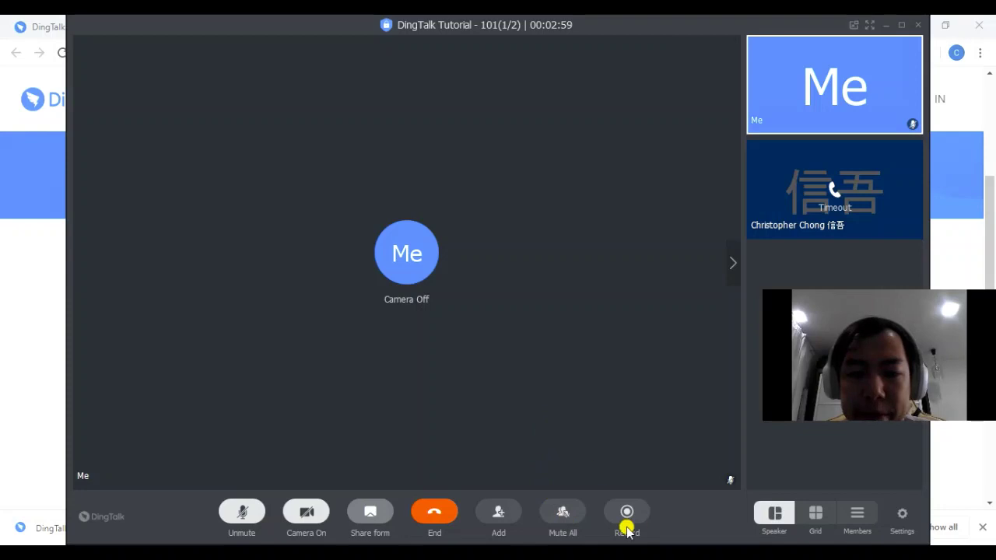
Force Mute All participants, then send Unmute All
left_click(563, 514)
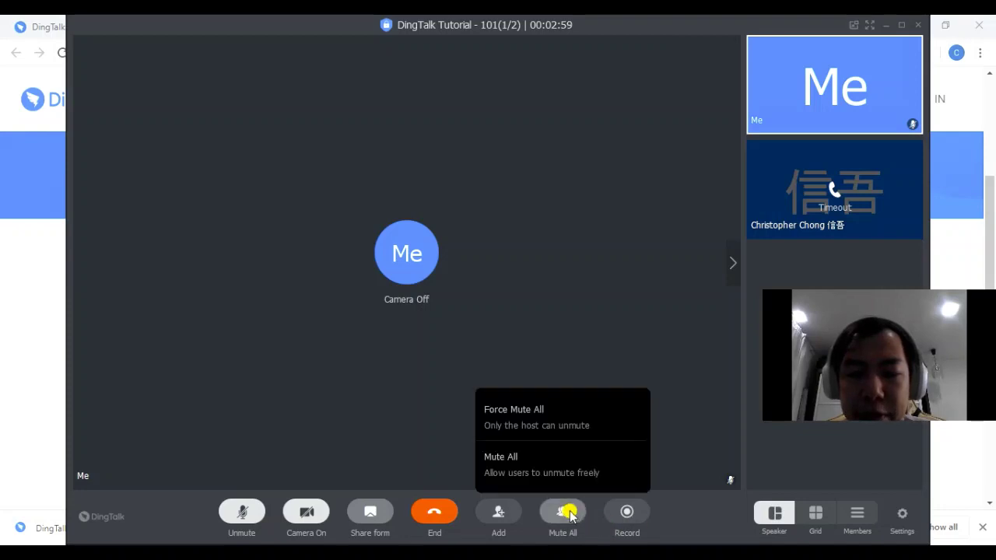
left_click(663, 317)
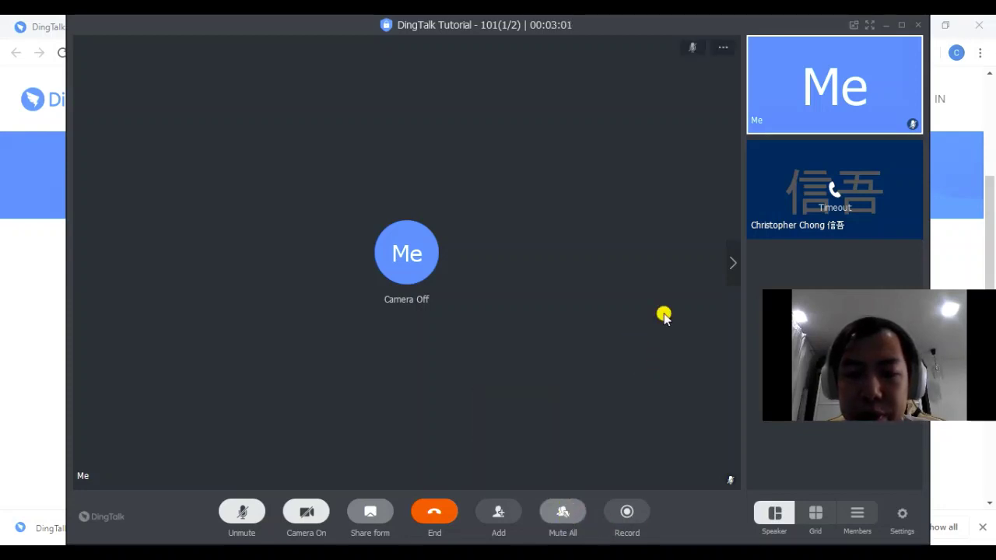
left_click(565, 513)
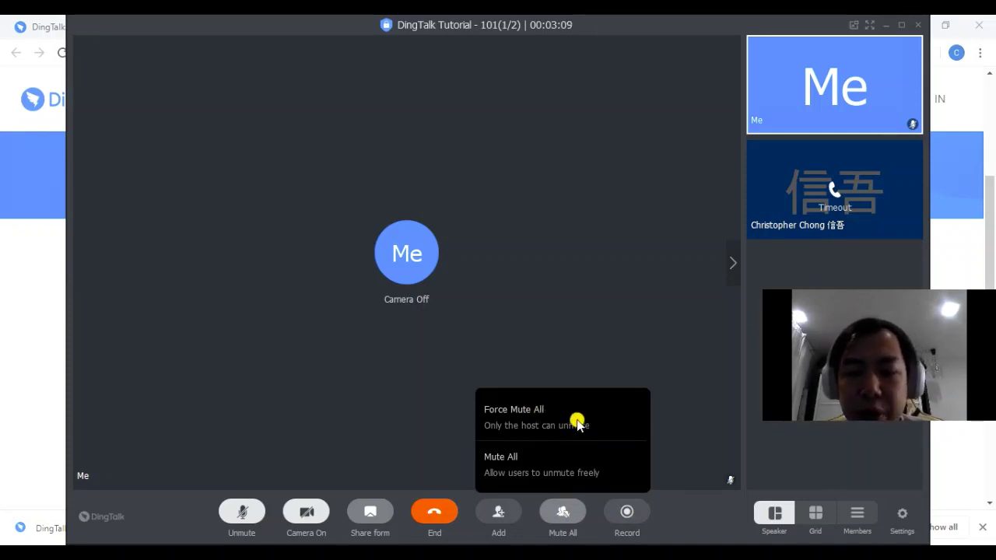
left_click(576, 421)
left_click(558, 505)
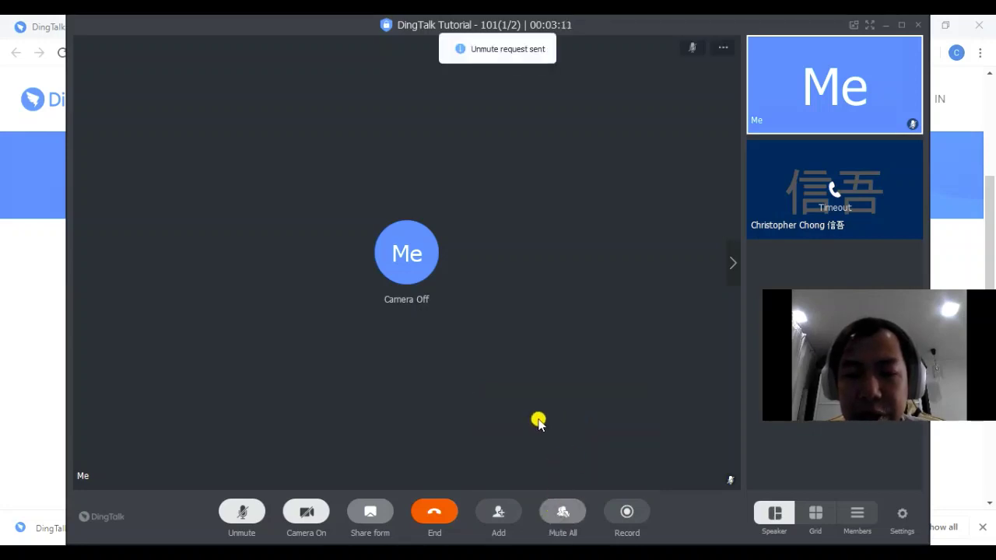
left_click(558, 517)
left_click(420, 404)
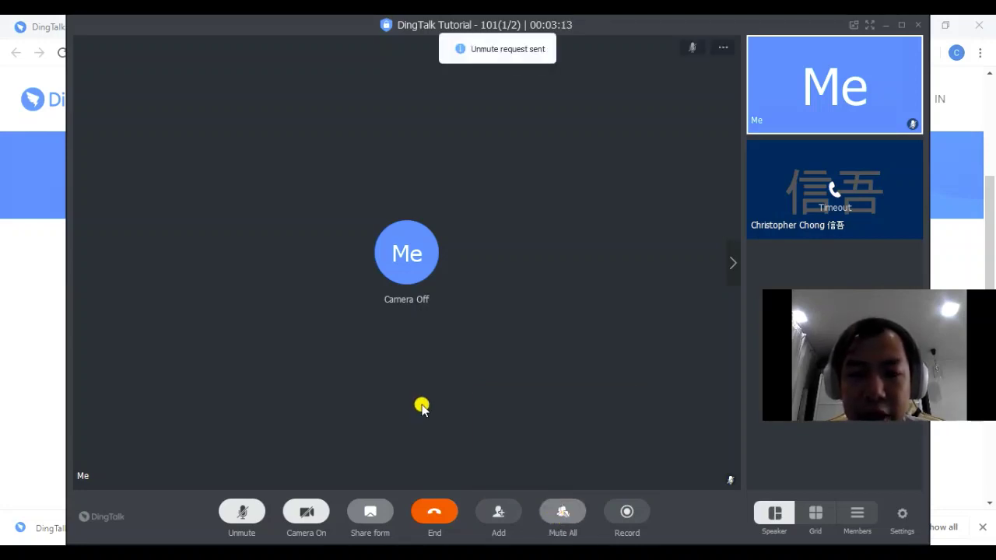
Toggle own microphone on and off twice, then issue Mute All allowing participants to unmute
left_click(243, 513)
left_click(241, 518)
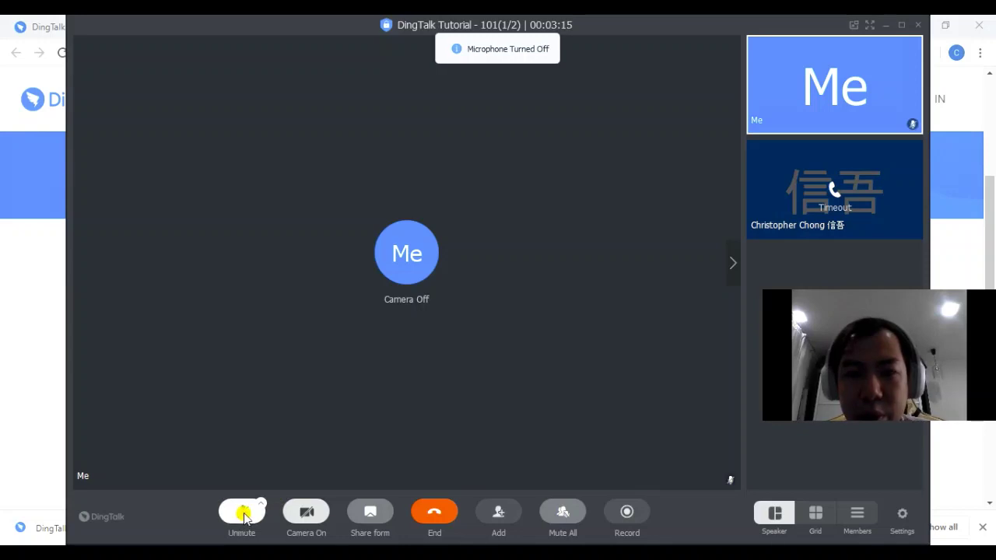
left_click(243, 514)
left_click(242, 515)
left_click(557, 510)
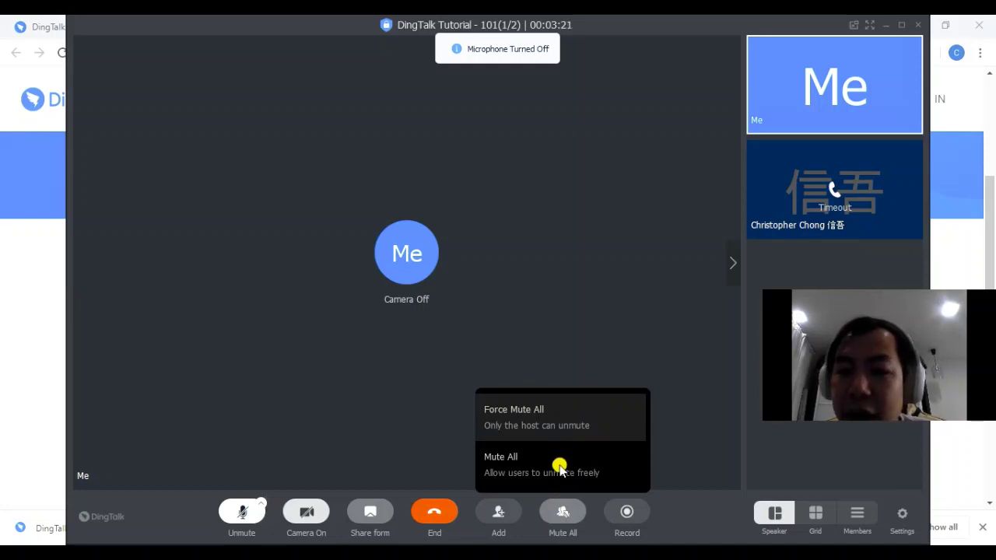
left_click(559, 467)
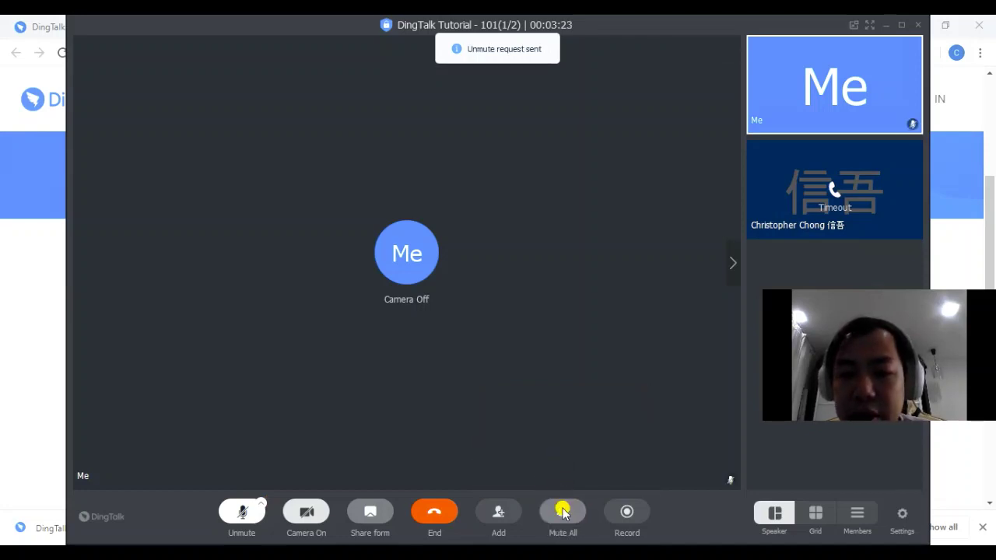
left_click(563, 504)
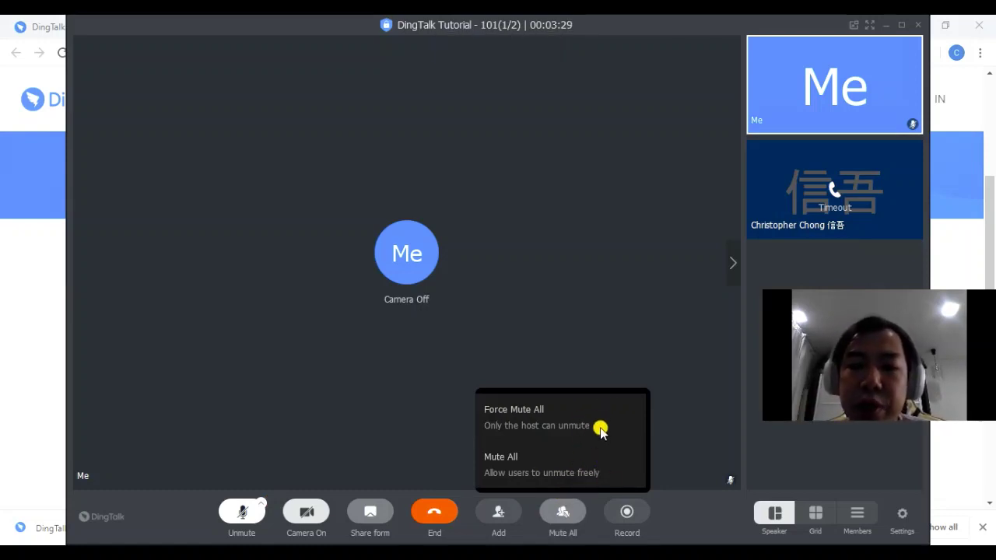
left_click(605, 291)
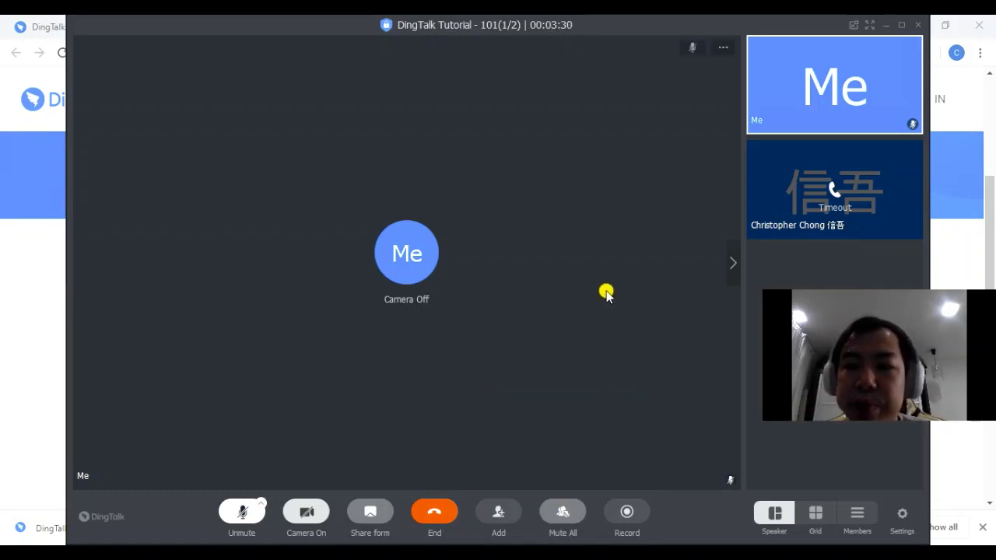
Start recording the conference with the Record button in the meeting toolbar
left_click(627, 514)
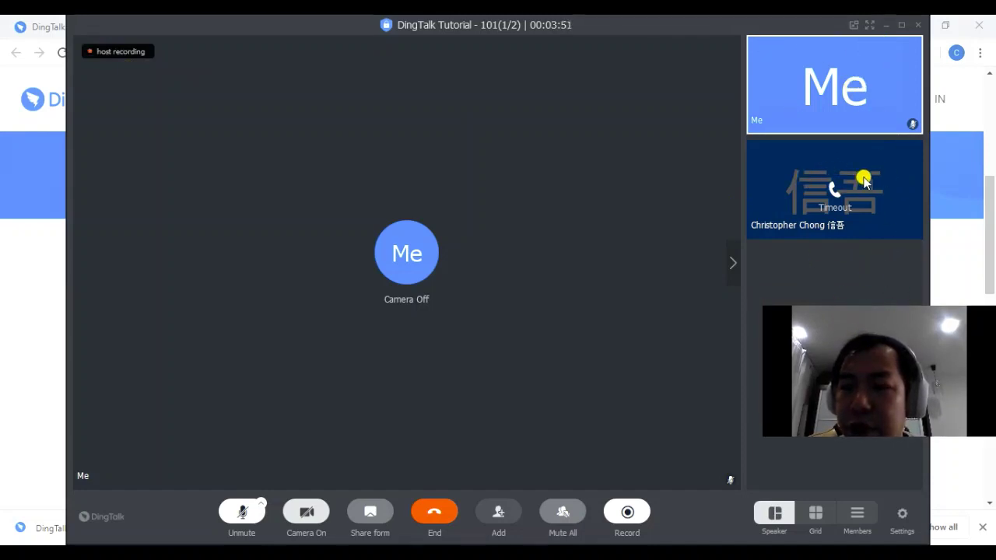
Switch between Grid and Speaker layouts, settle on Grid, and open the Members list
left_click(833, 191)
left_click(816, 512)
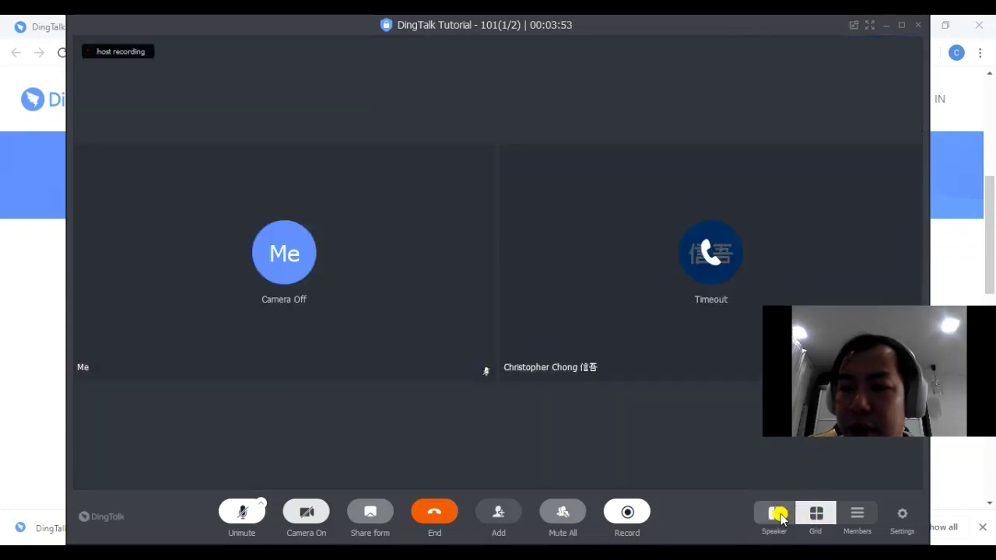
left_click(779, 515)
left_click(815, 513)
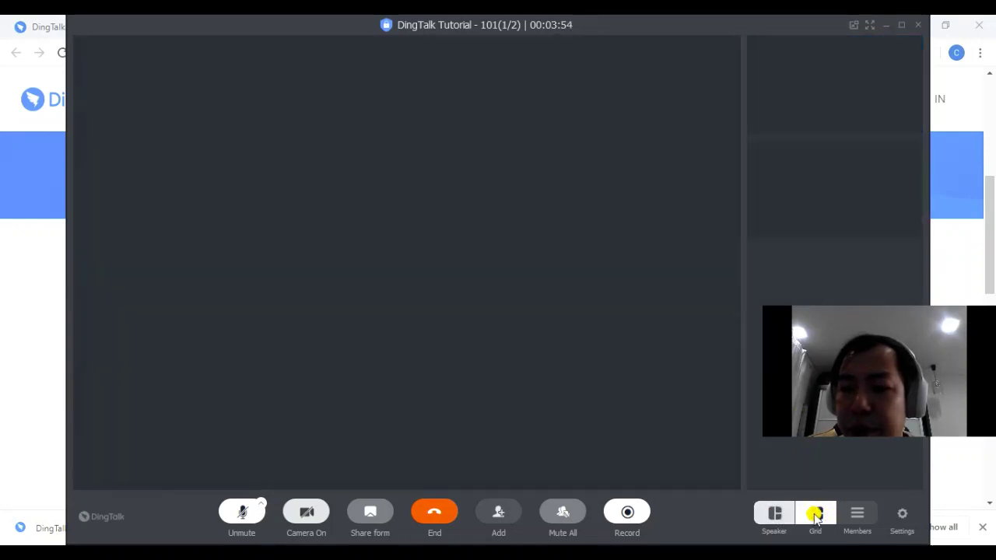
left_click(858, 516)
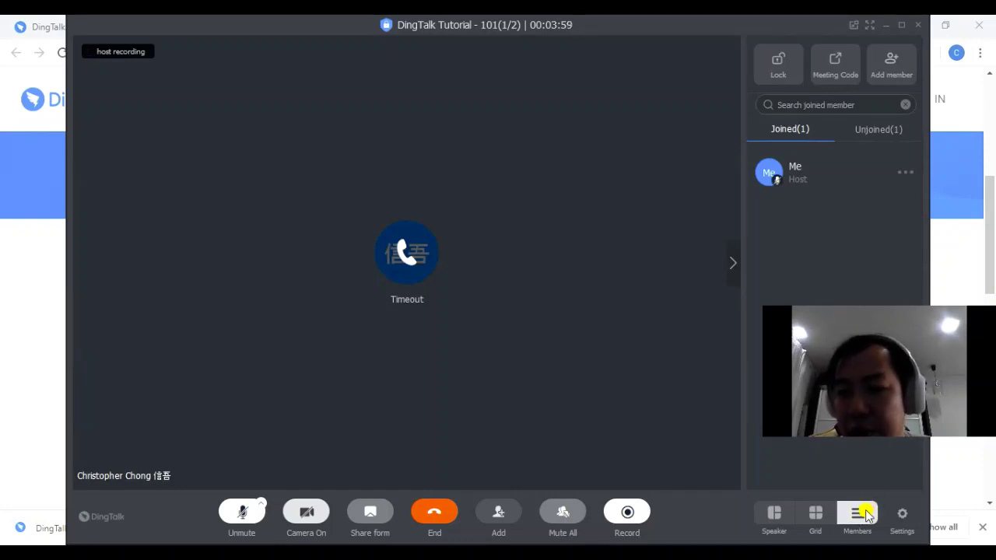
Lock and unlock the meeting repeatedly, testing Meeting Code while locked, ending unlocked
left_click(783, 68)
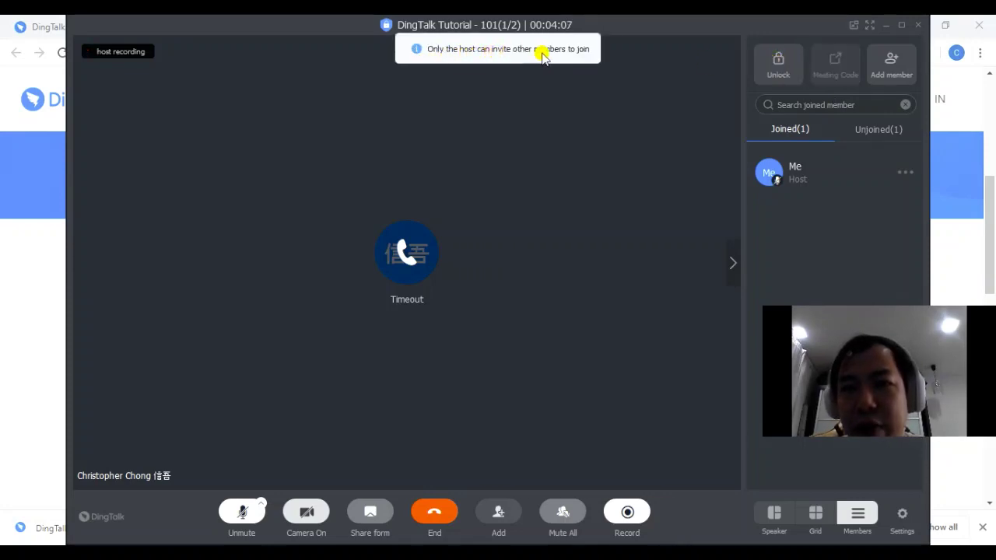
left_click(779, 71)
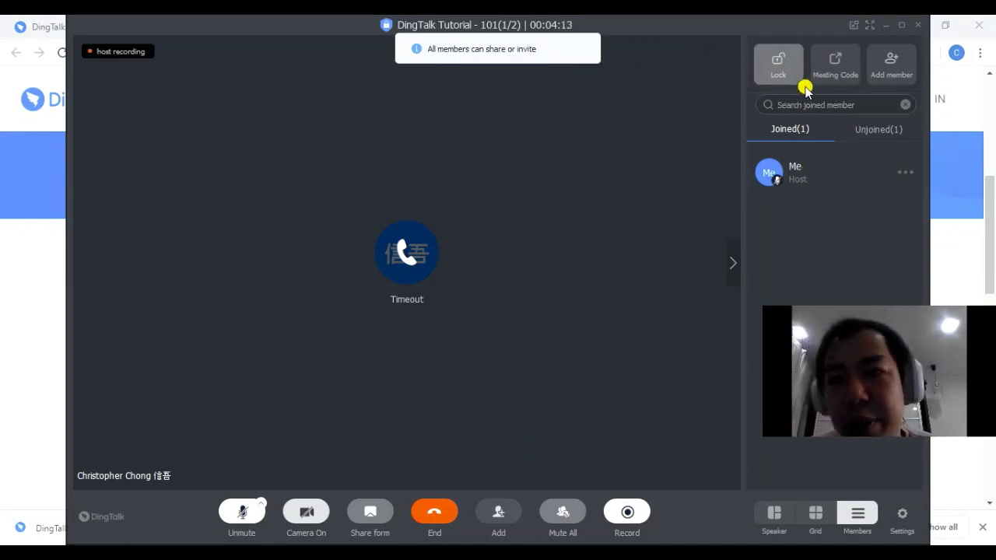
left_click(789, 67)
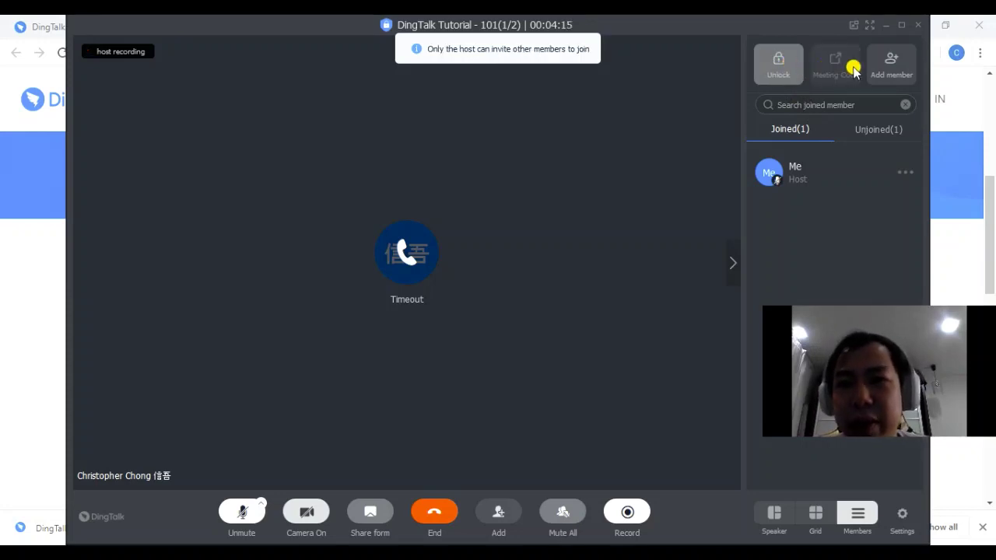
left_click(848, 69)
left_click(800, 73)
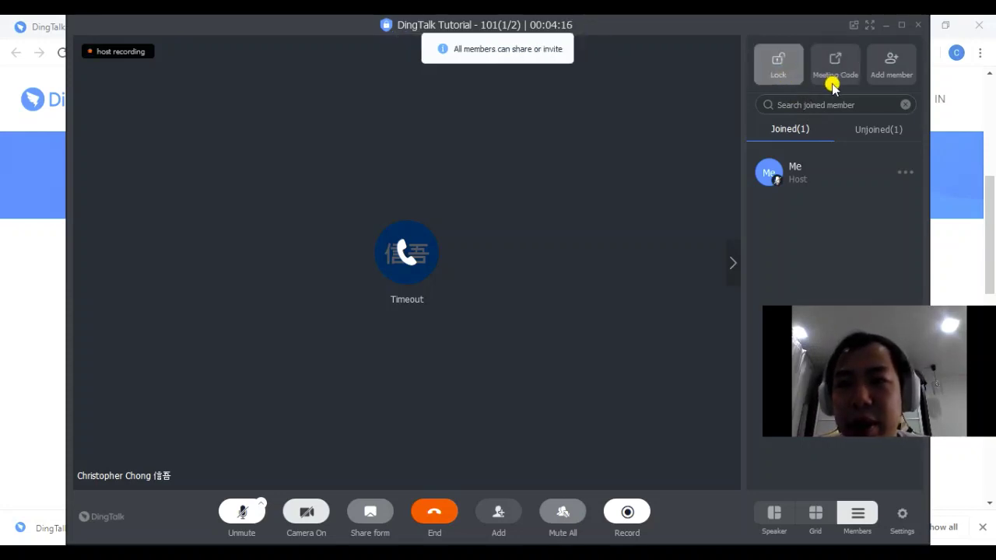
left_click(784, 75)
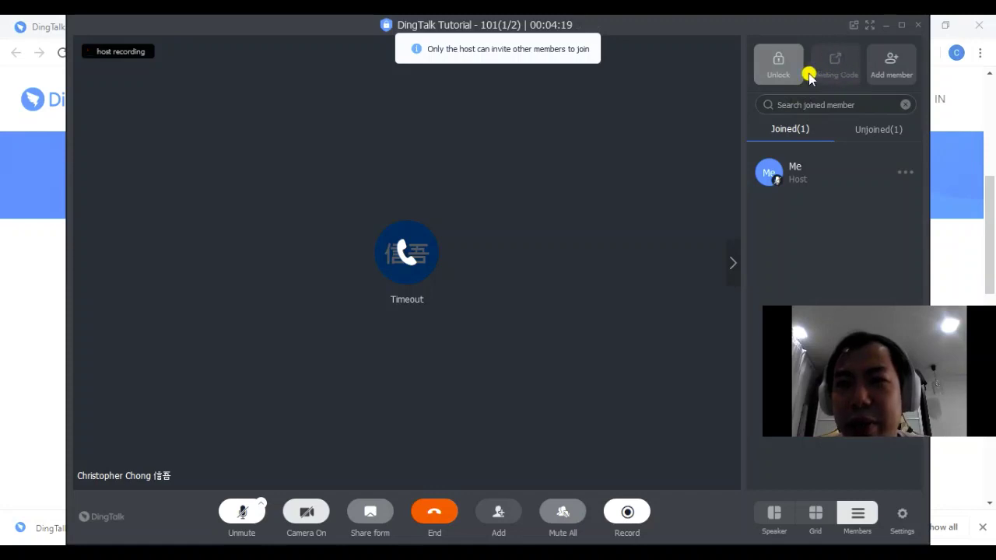
left_click(829, 69)
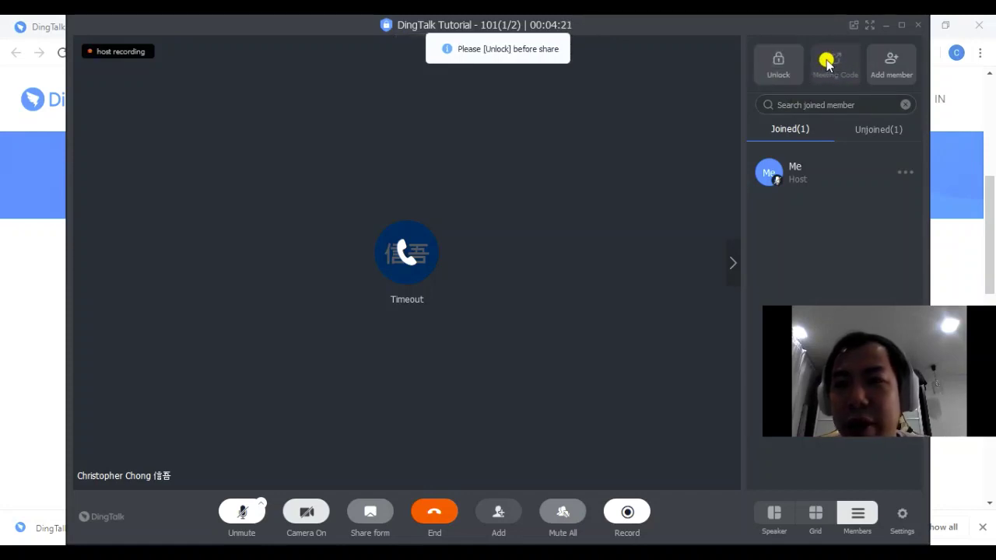
left_click(781, 67)
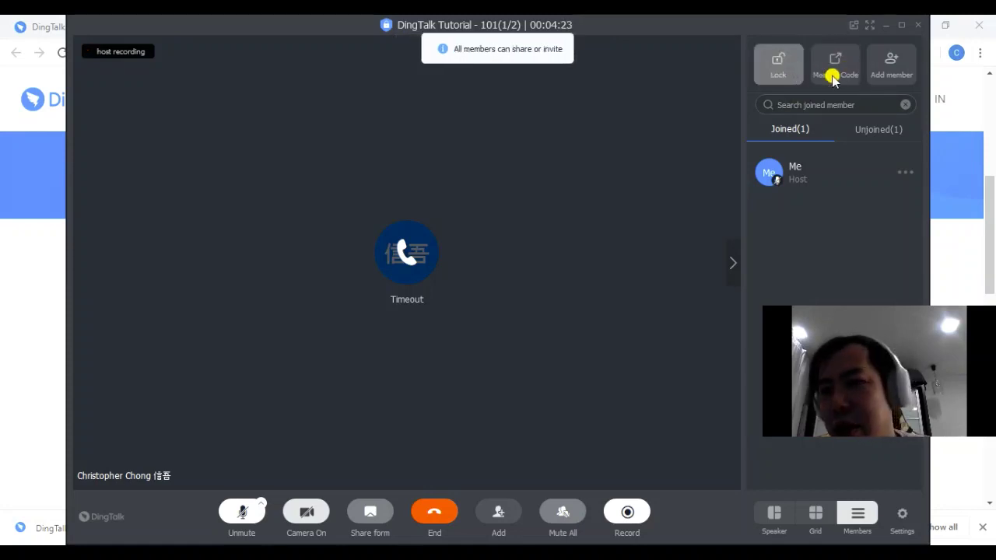
View and close the Meeting Code invitation, then show the Unjoined members tab
left_click(847, 69)
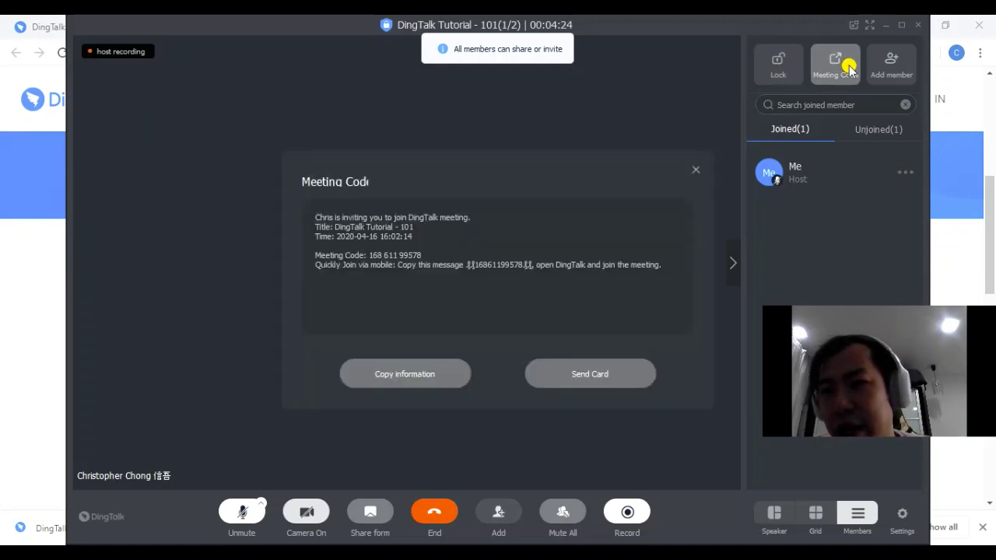
left_click(695, 170)
left_click(869, 131)
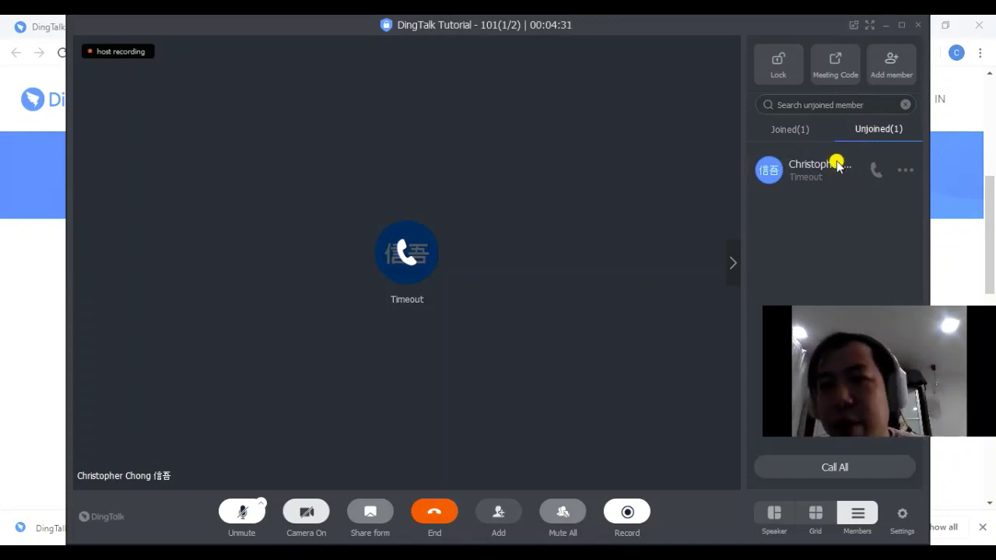
Call the timed-out phone member again so they rejoin and their video appears
left_click(876, 175)
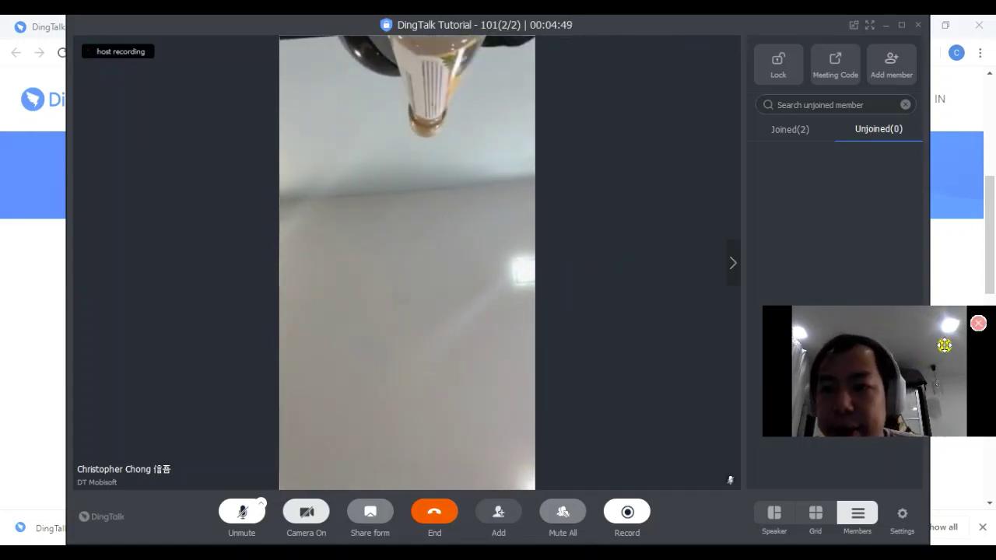
Check the joined and not-joined member lists, then stop the meeting recording
left_click_drag(942, 345, 933, 263)
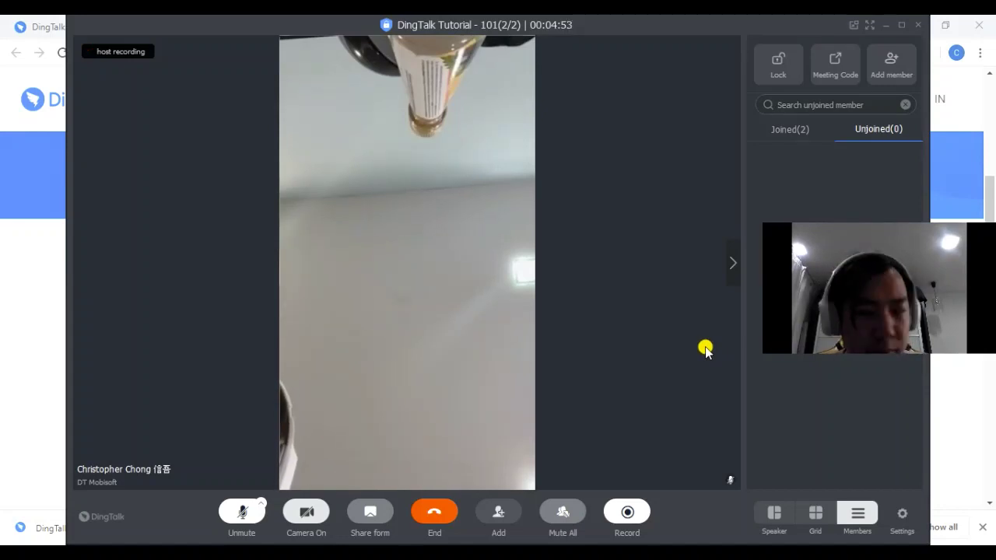
left_click(788, 132)
left_click(858, 129)
left_click(792, 128)
left_click_drag(839, 262, 867, 309)
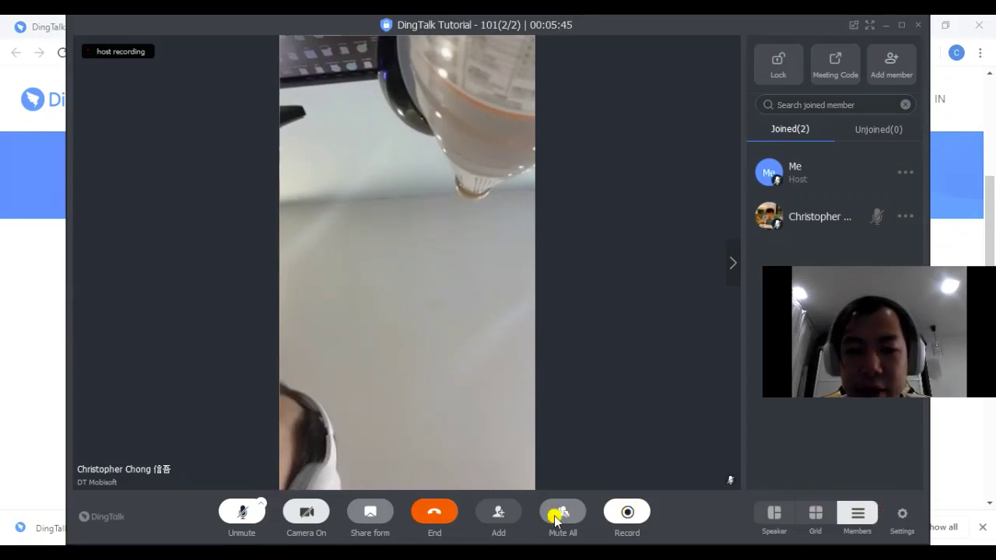
left_click(628, 515)
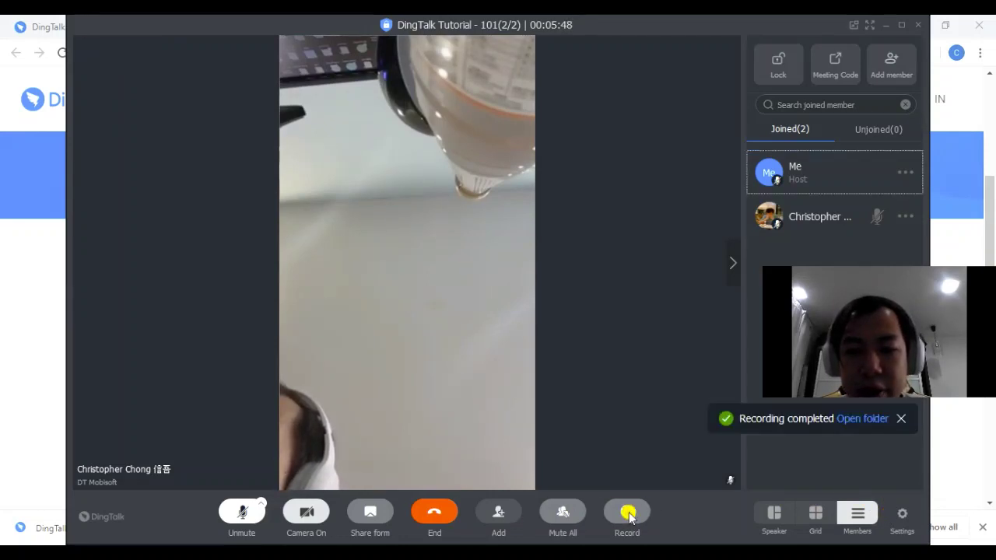
Open the recording's folder via Documents > DingConference > meeting folder and select the audio file
left_click(862, 418)
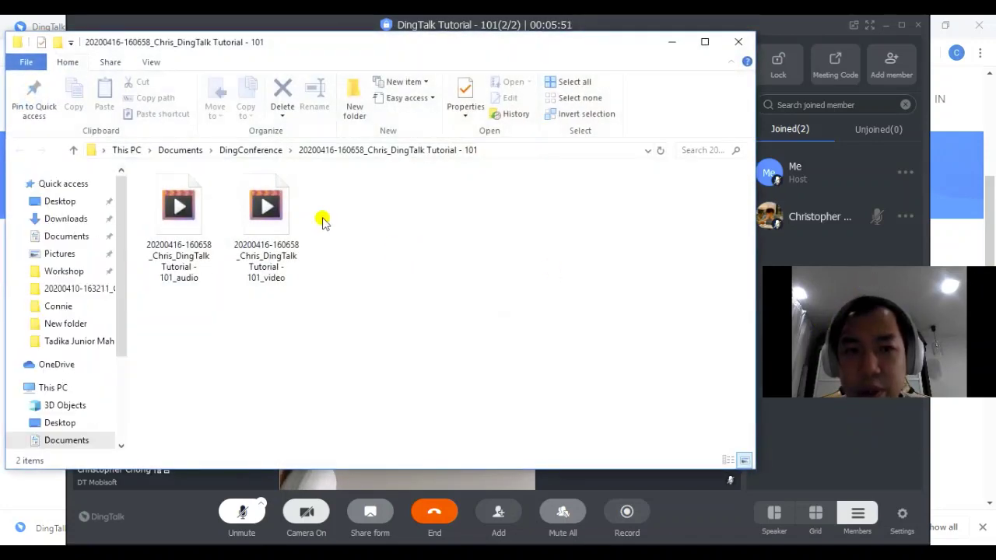
left_click(268, 202)
left_click(211, 209)
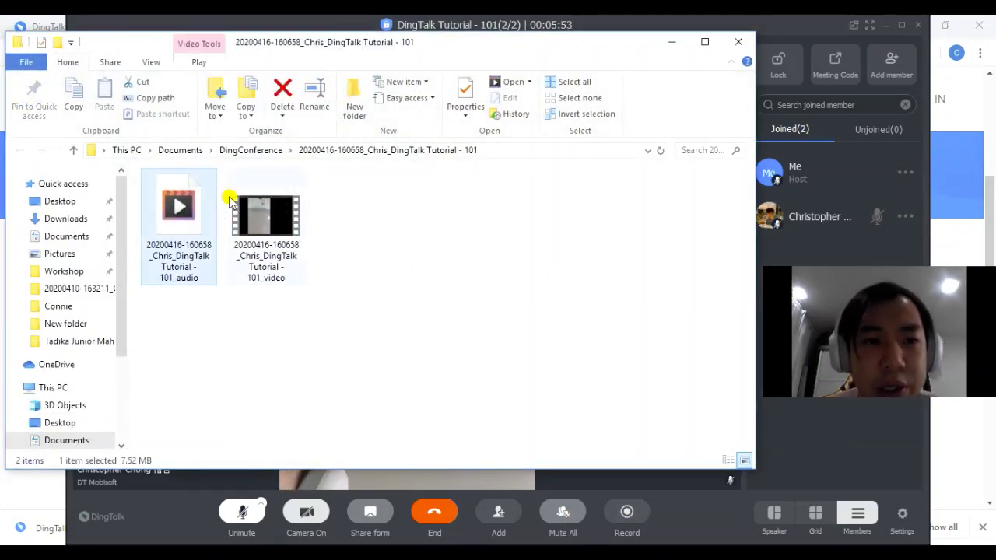
left_click(67, 235)
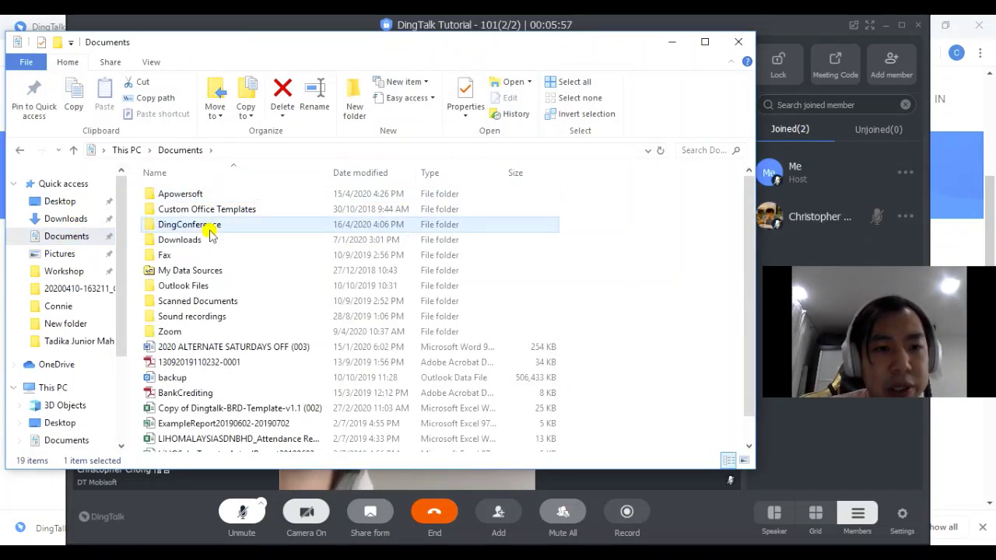
double_click(208, 227)
double_click(232, 193)
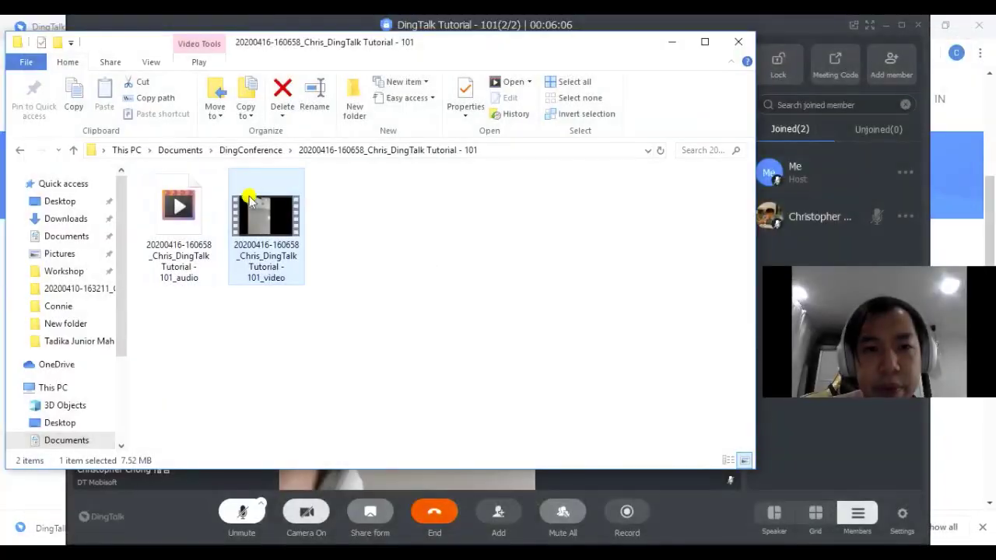
left_click(186, 214)
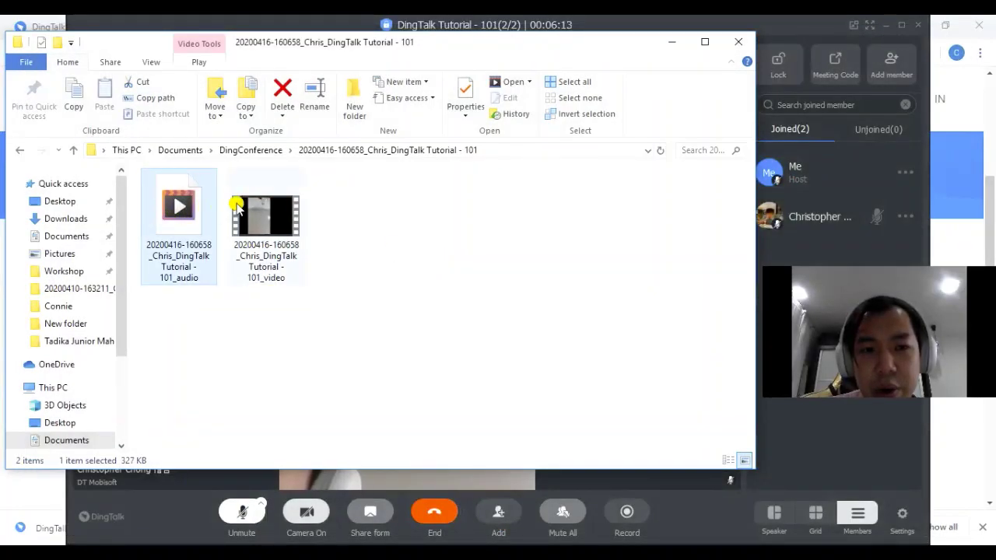
left_click(239, 207)
left_click(166, 209)
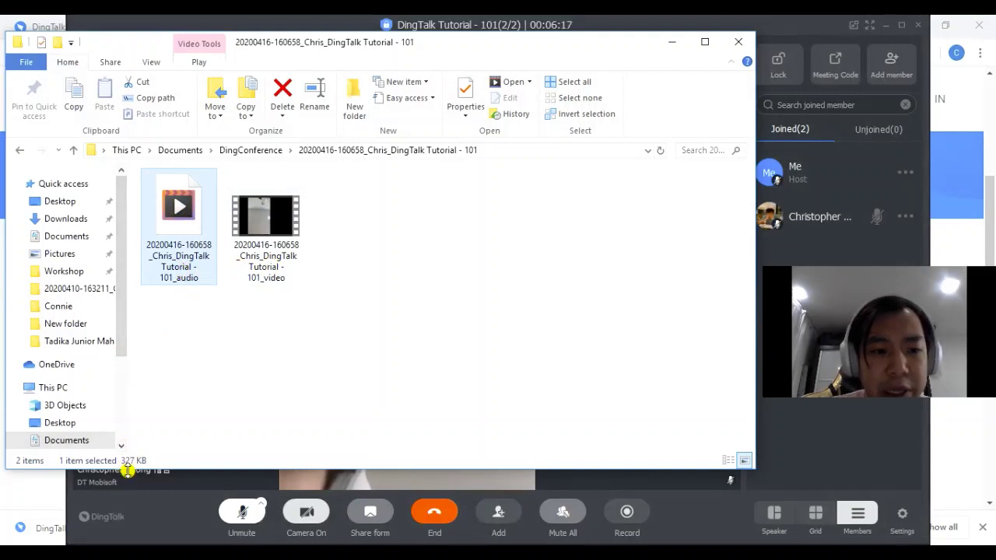
left_click(260, 233)
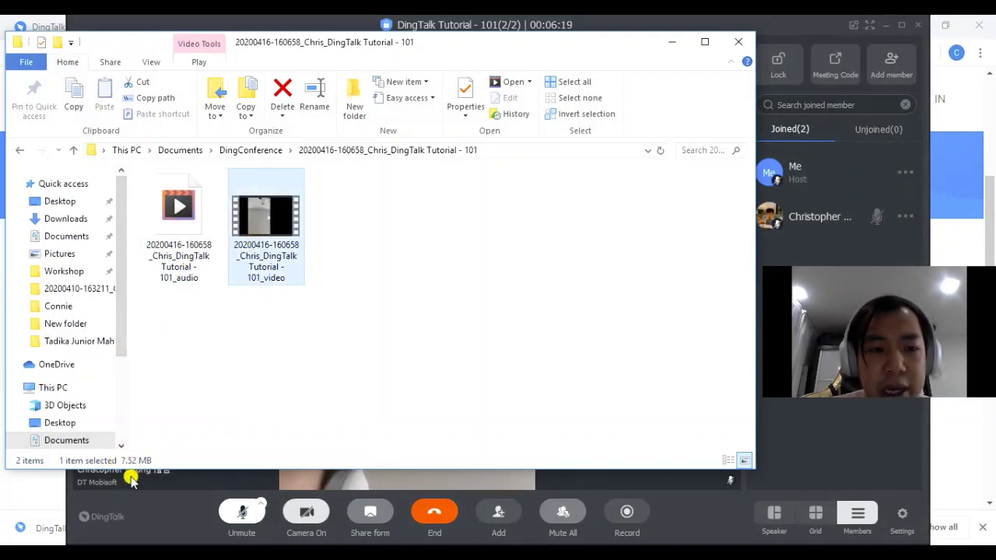
right_click(444, 241)
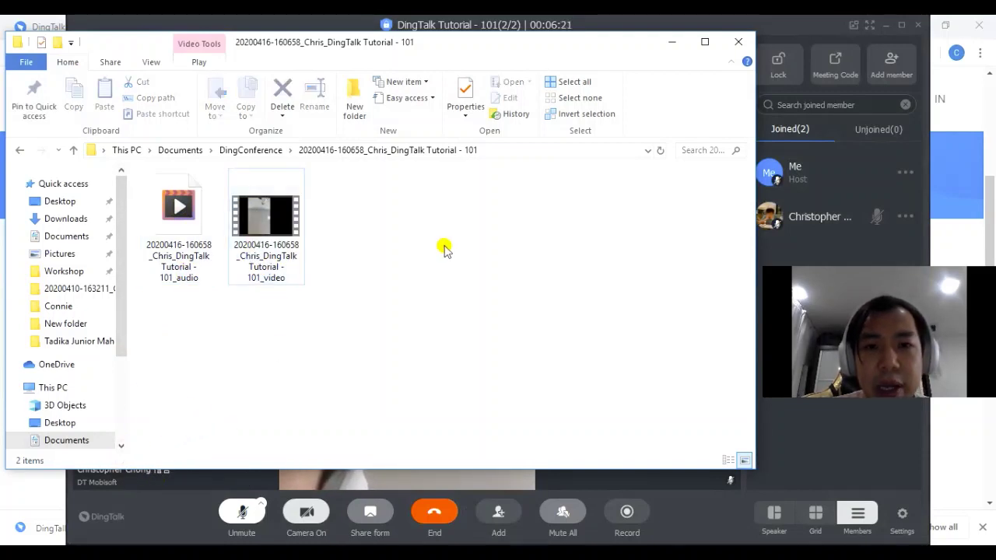
left_click(493, 291)
left_click(271, 234)
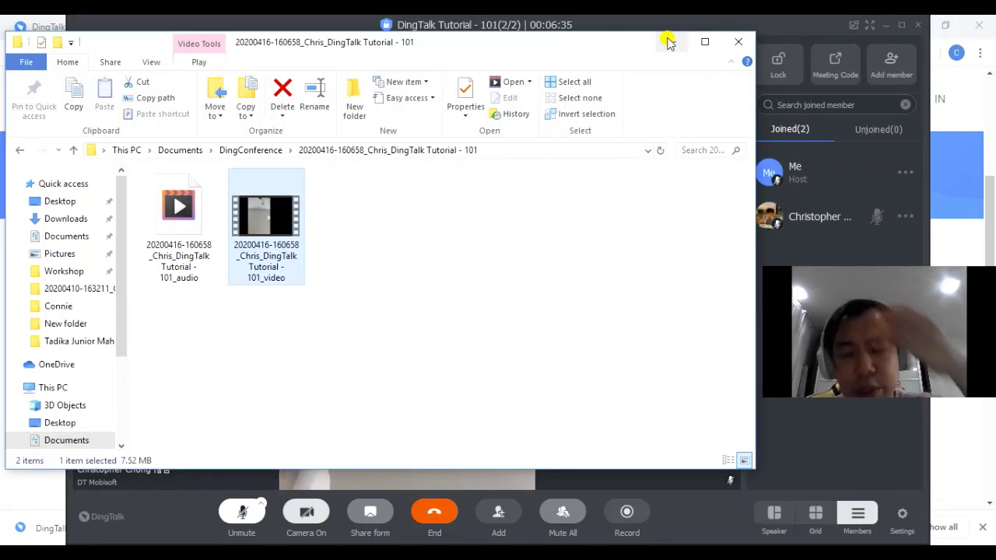
Minimize File Explorer to bring back the DingTalk Lite meeting view
left_click(669, 42)
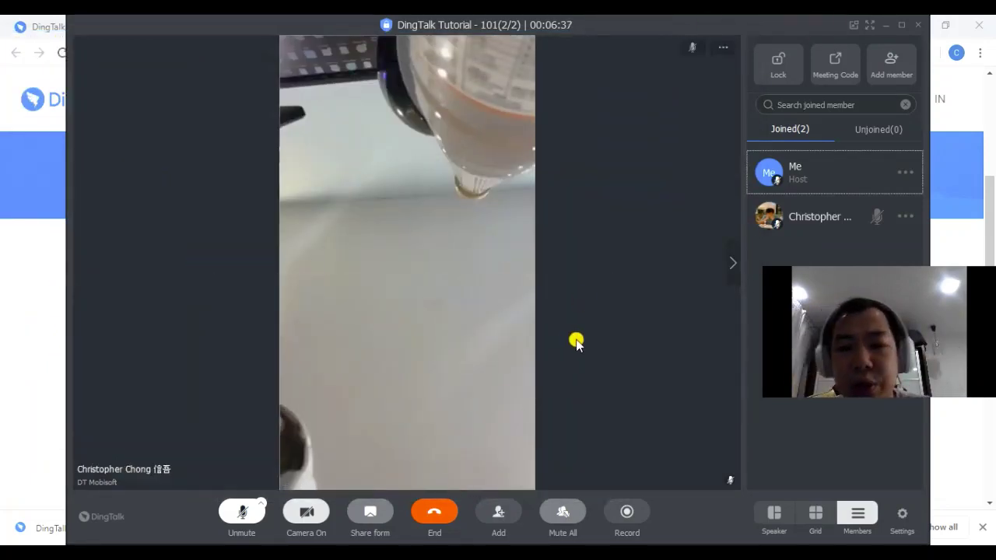